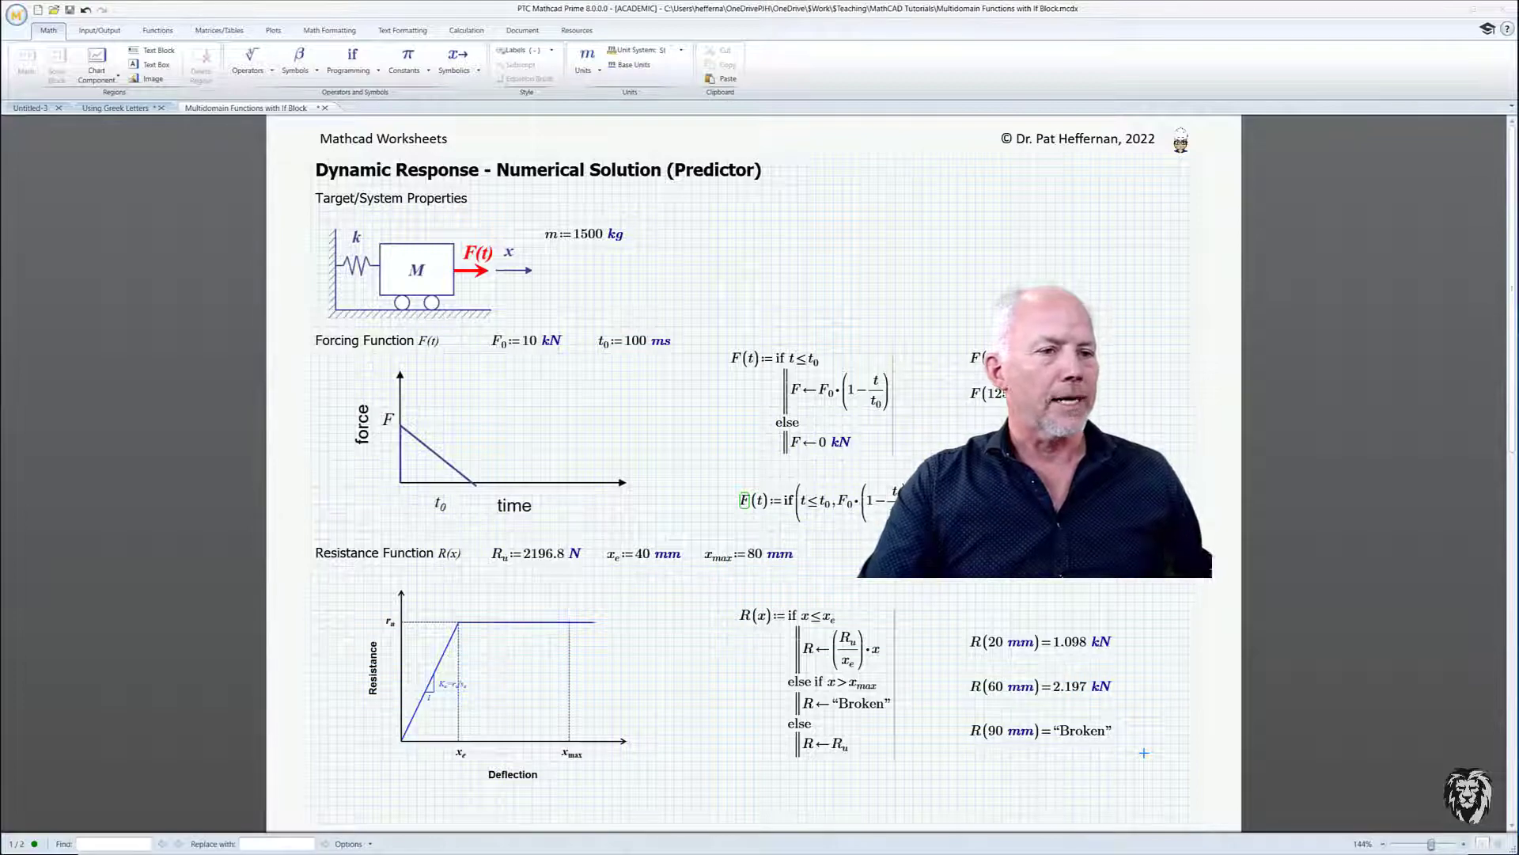
Scroll past the F(t) and R(x) definitions to page 2's 'Plot both multi-domain functions to verify' heading.
scroll(971, 580, "down", 1)
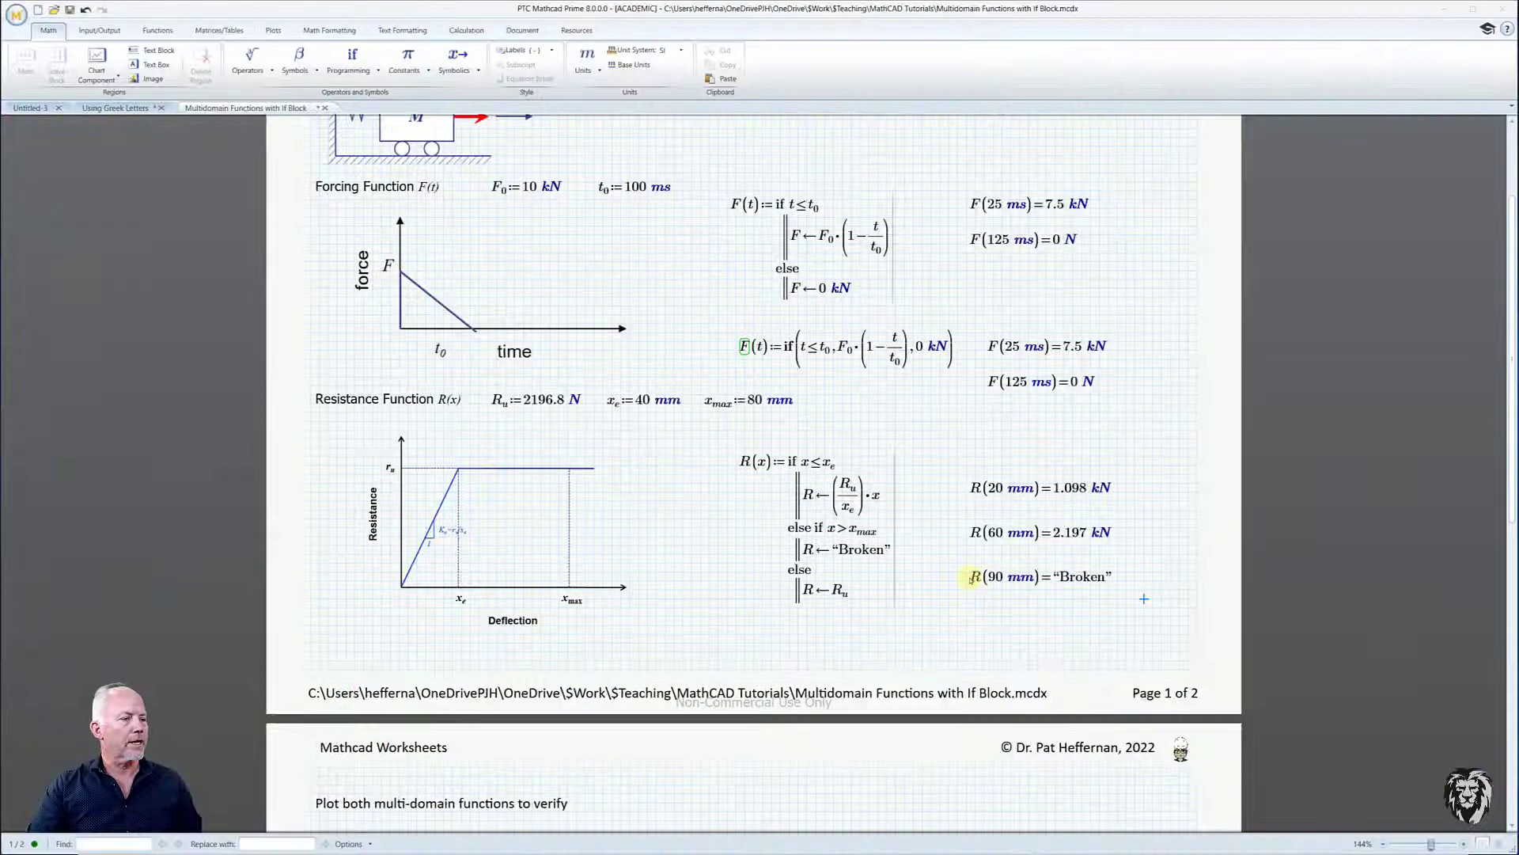
scroll(971, 580, "down", 5)
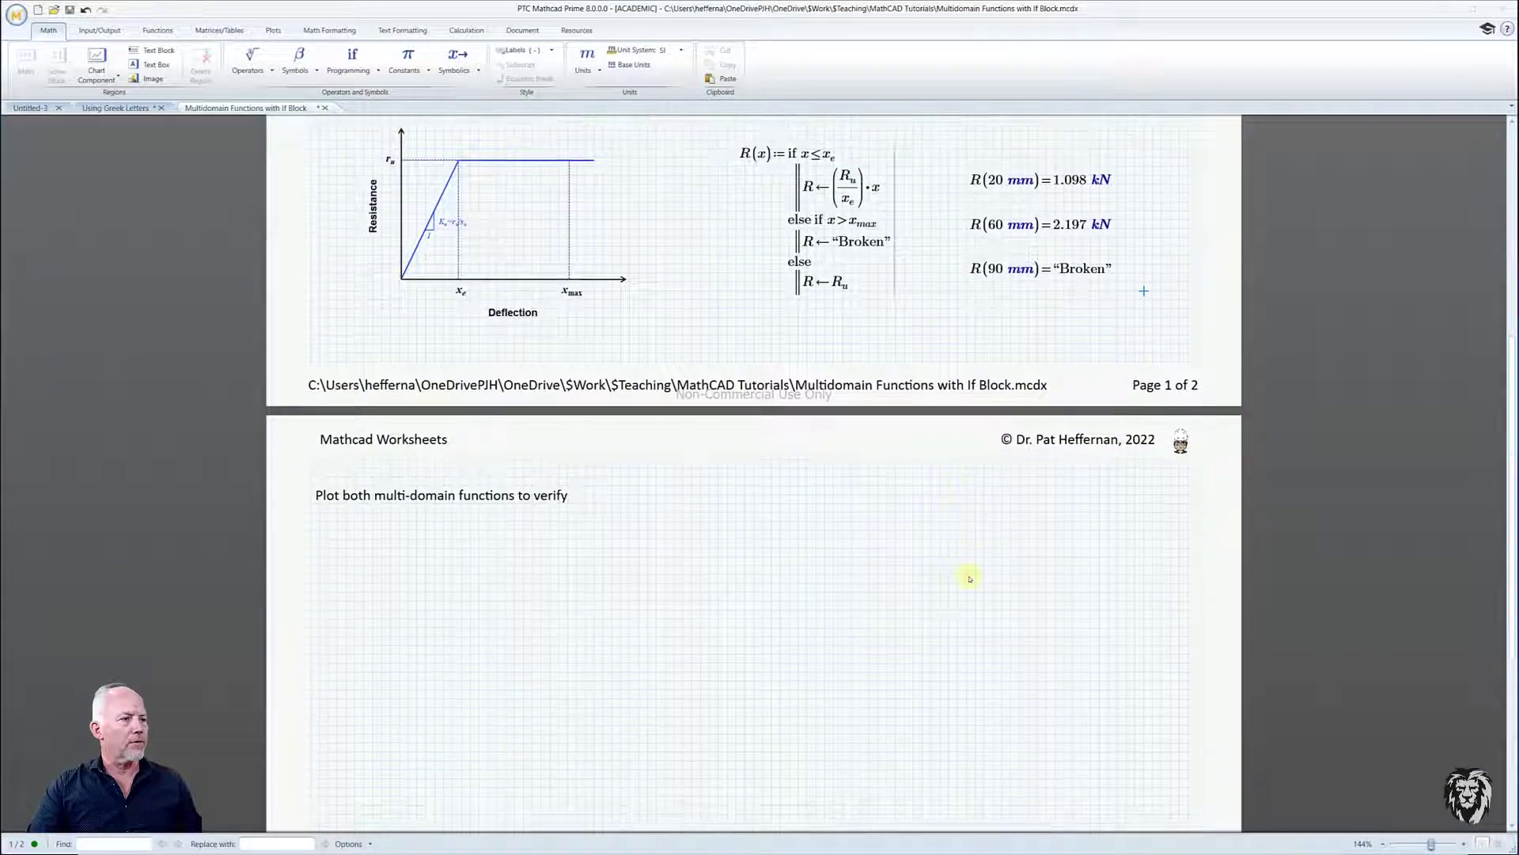
scroll(971, 580, "down", 3)
scroll(970, 581, "down", 1)
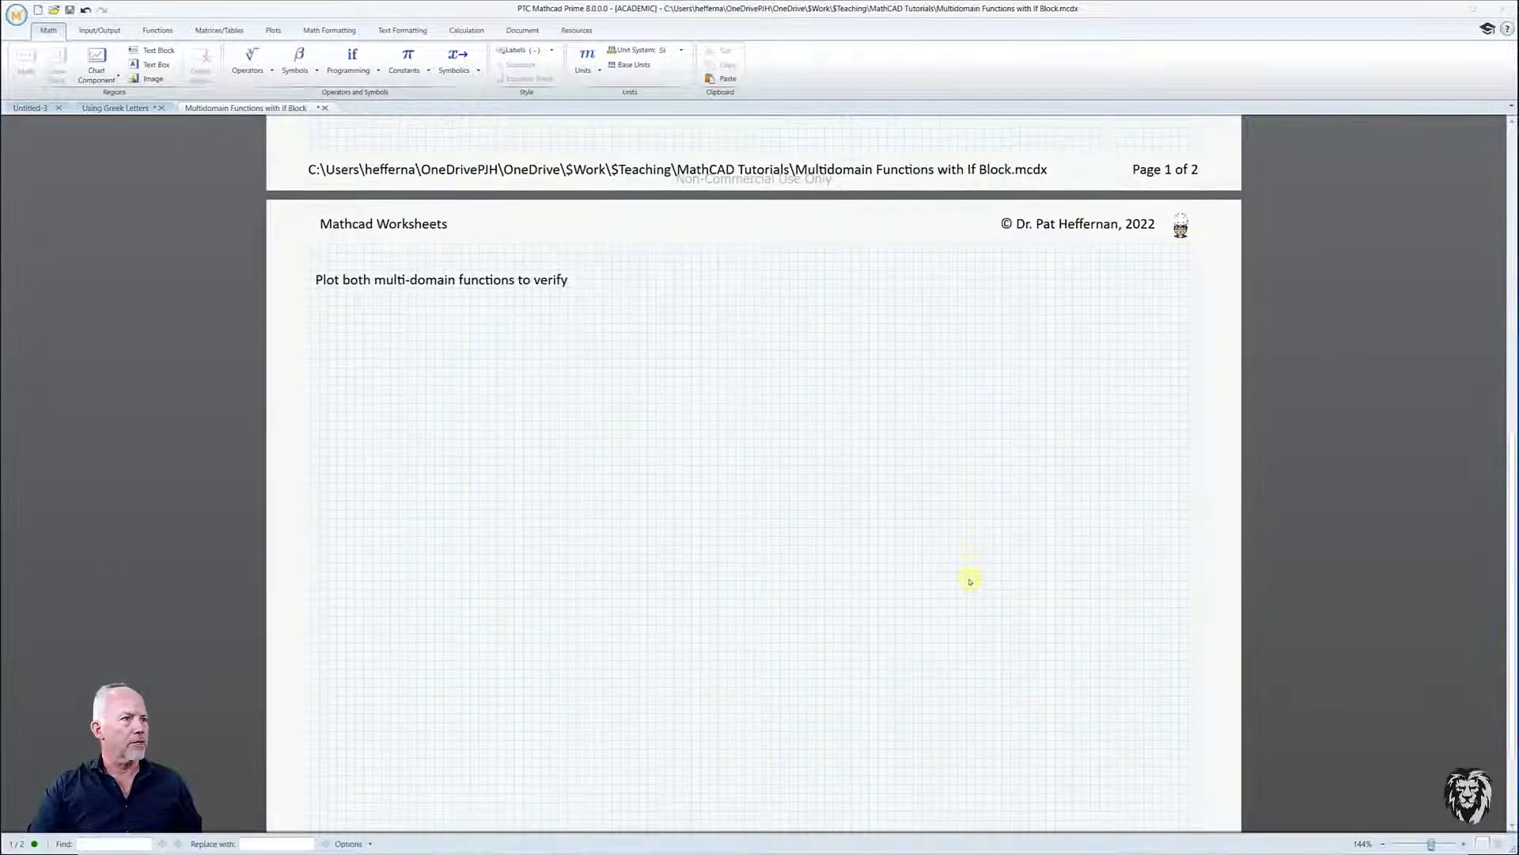
Insert a blank XY plot from the Plots tab directly below the page 2 heading.
left_click(346, 323)
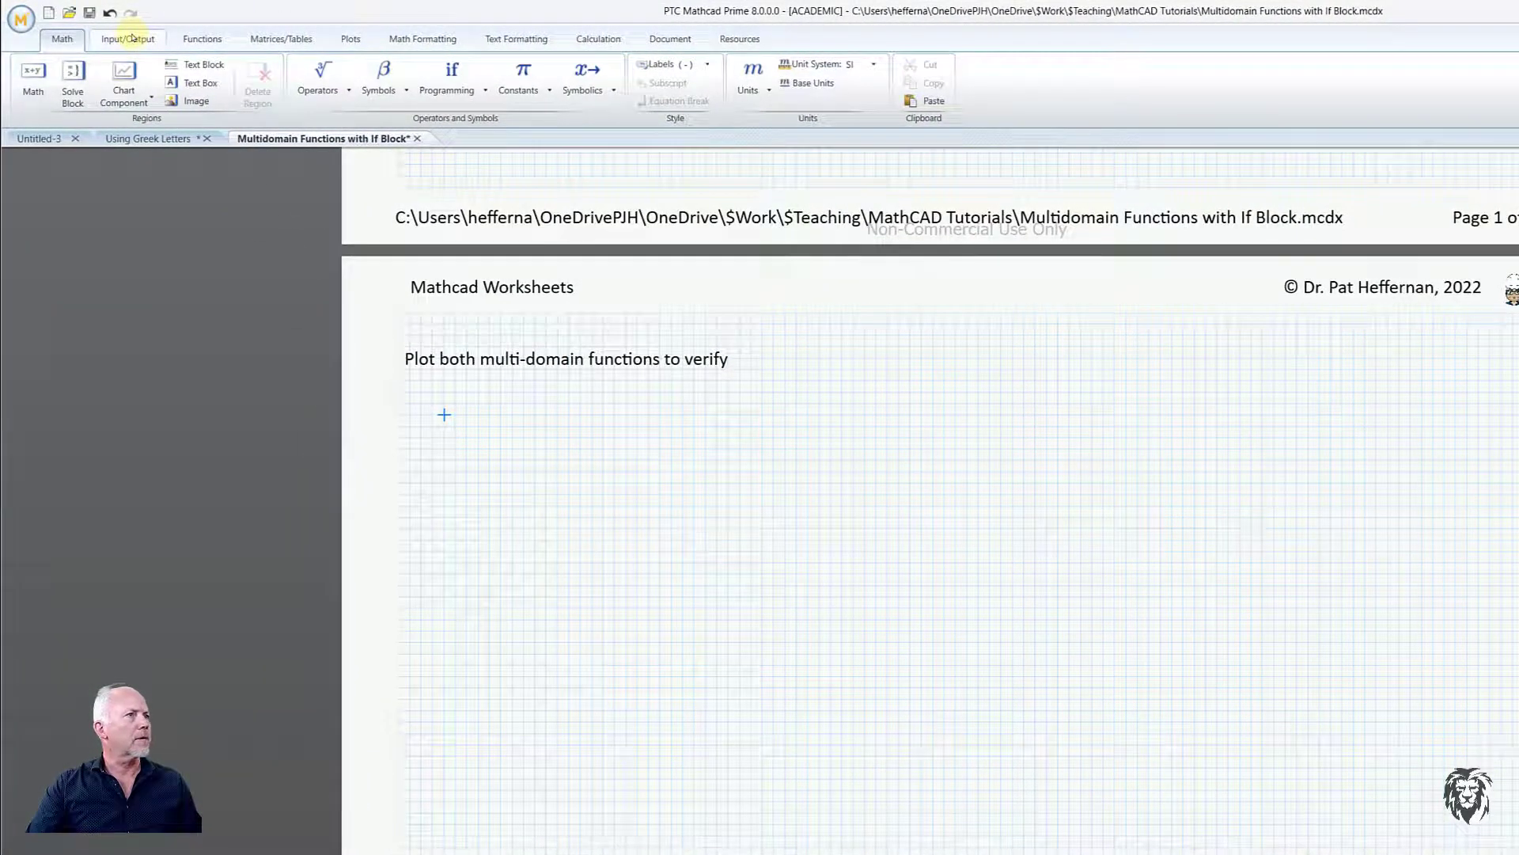
left_click(131, 38)
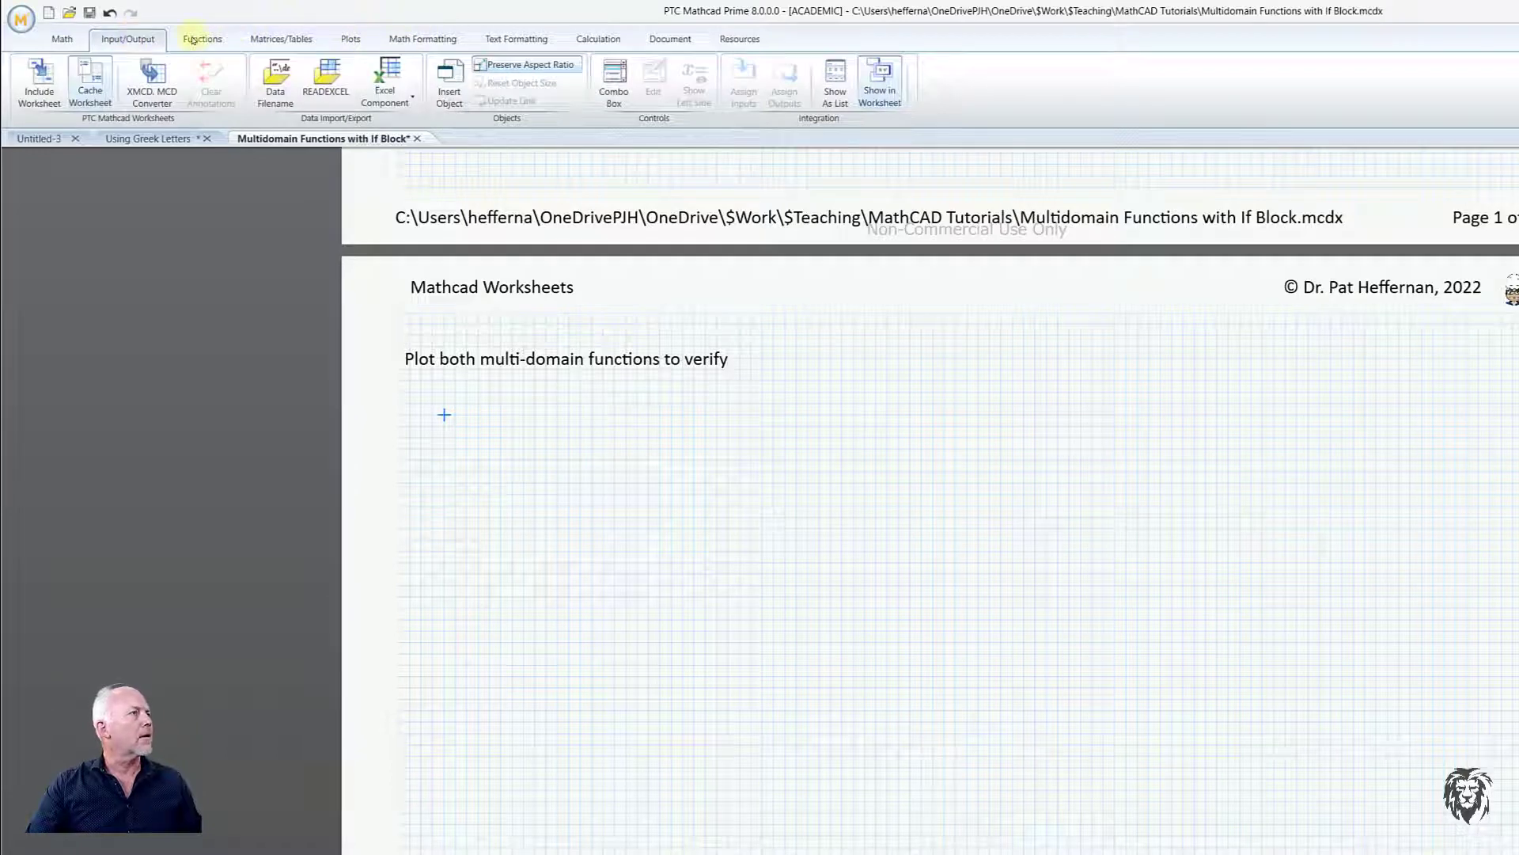
left_click(353, 40)
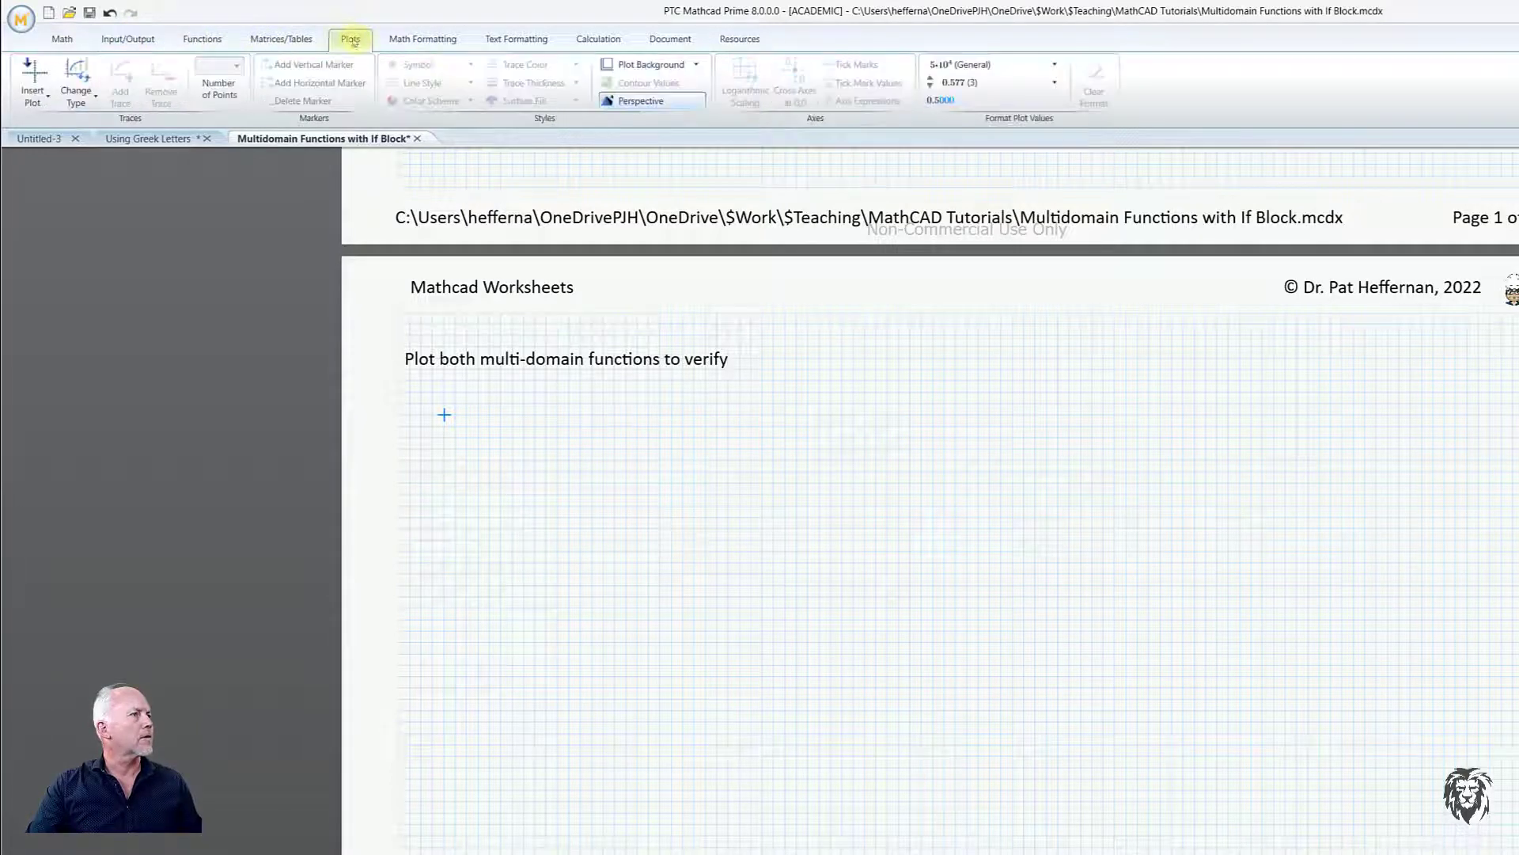
left_click(32, 78)
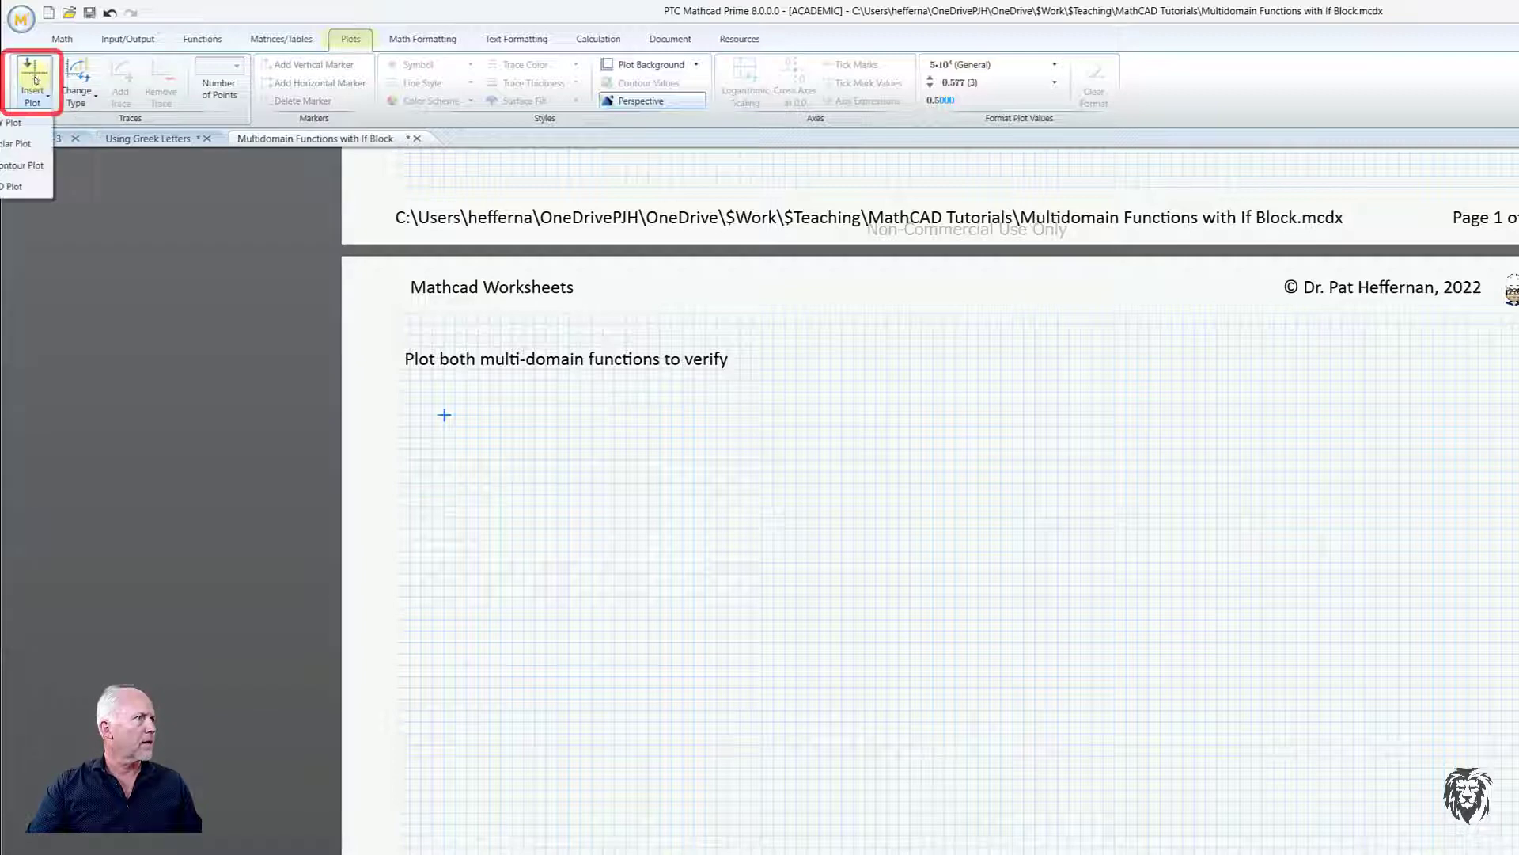
left_click(16, 124)
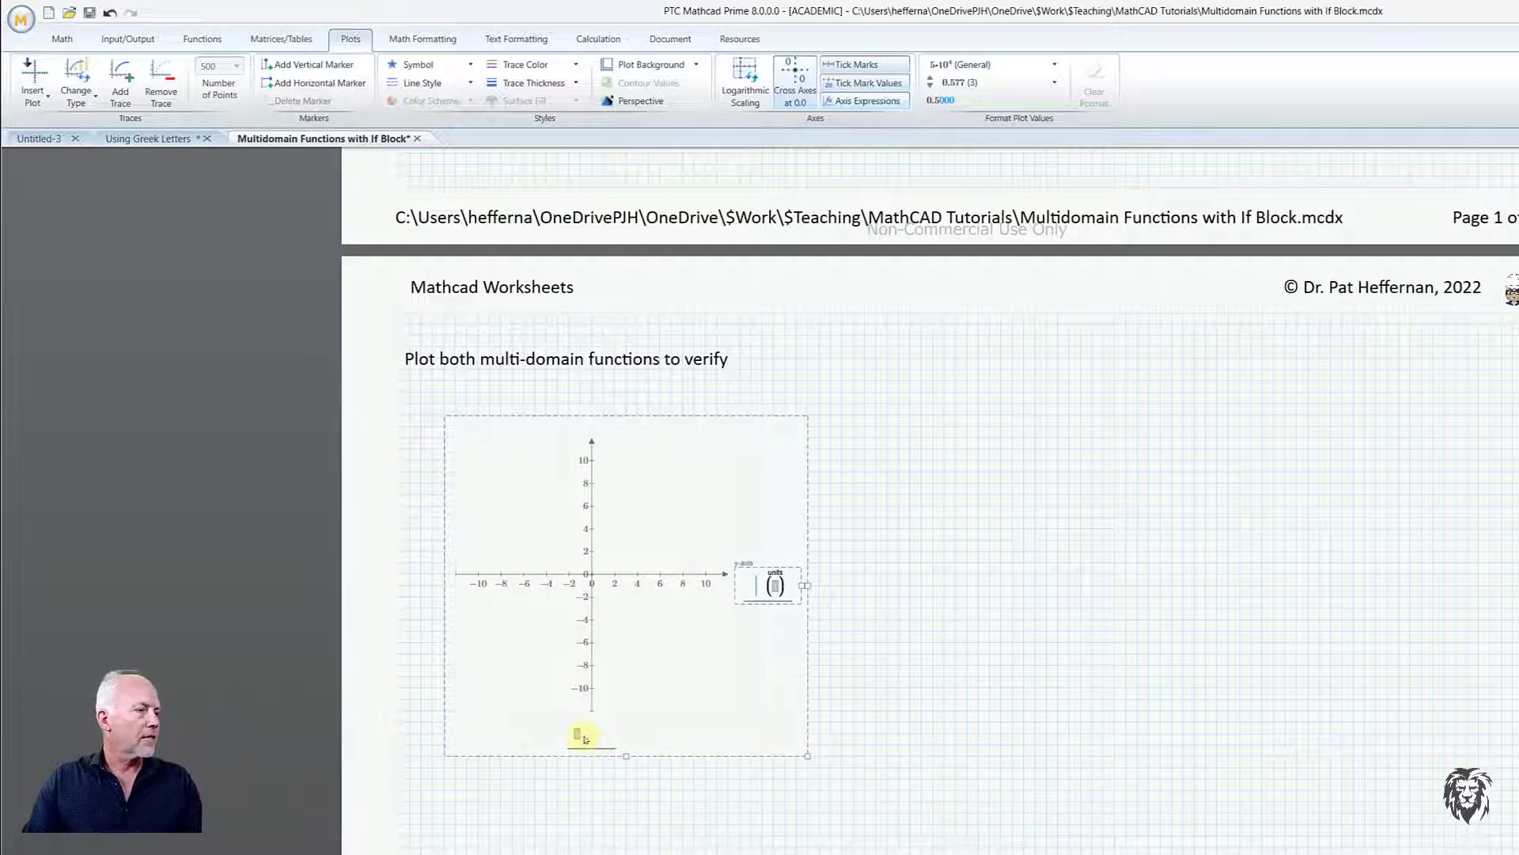
Label the plot axes: t in ms horizontally and F(t) in kN vertically.
left_click(579, 736)
type("t (")
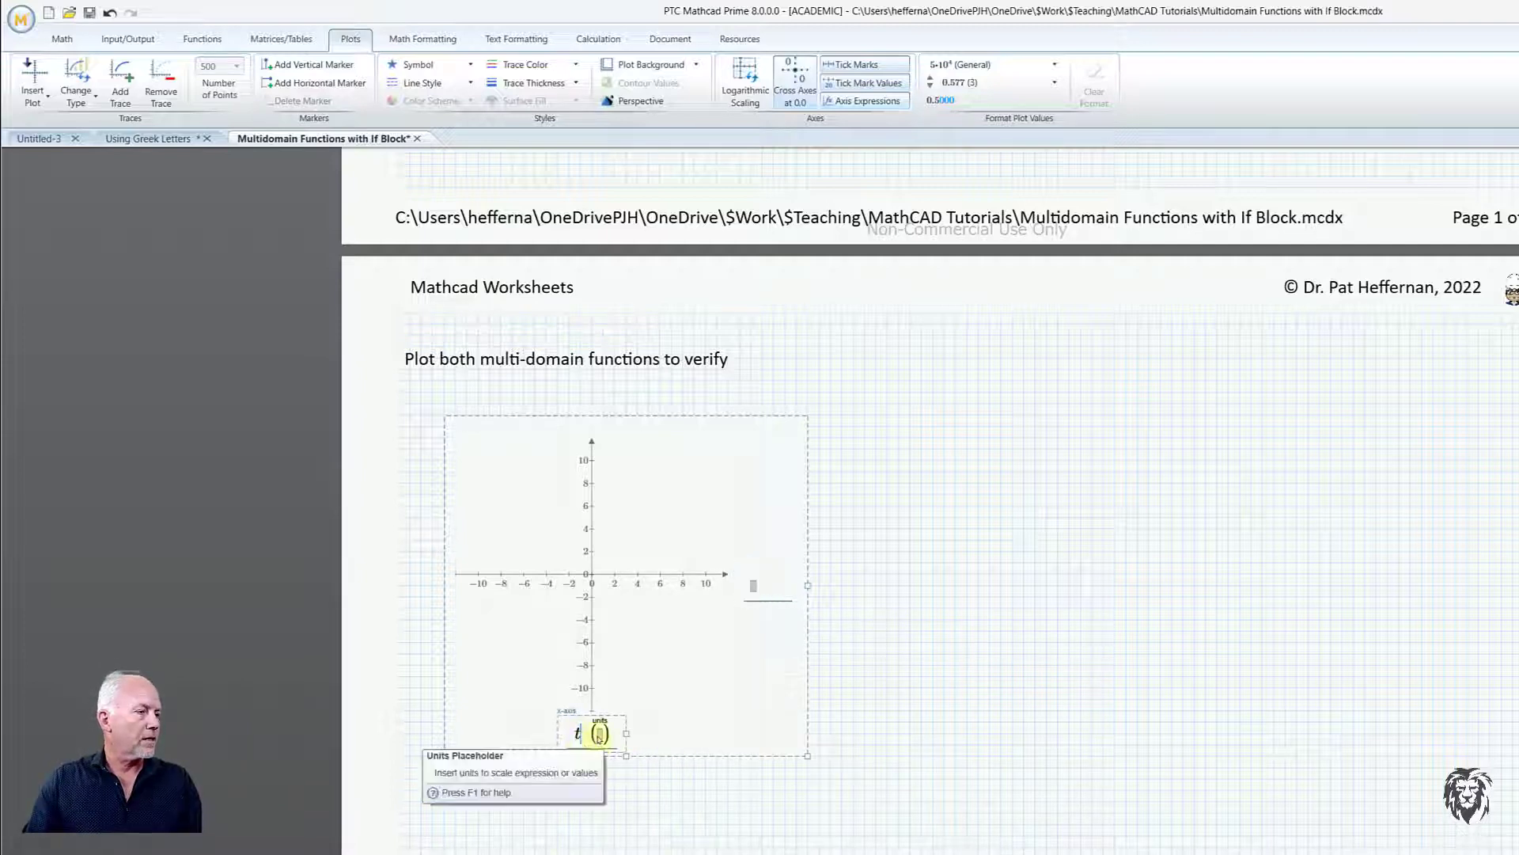
type("ms")
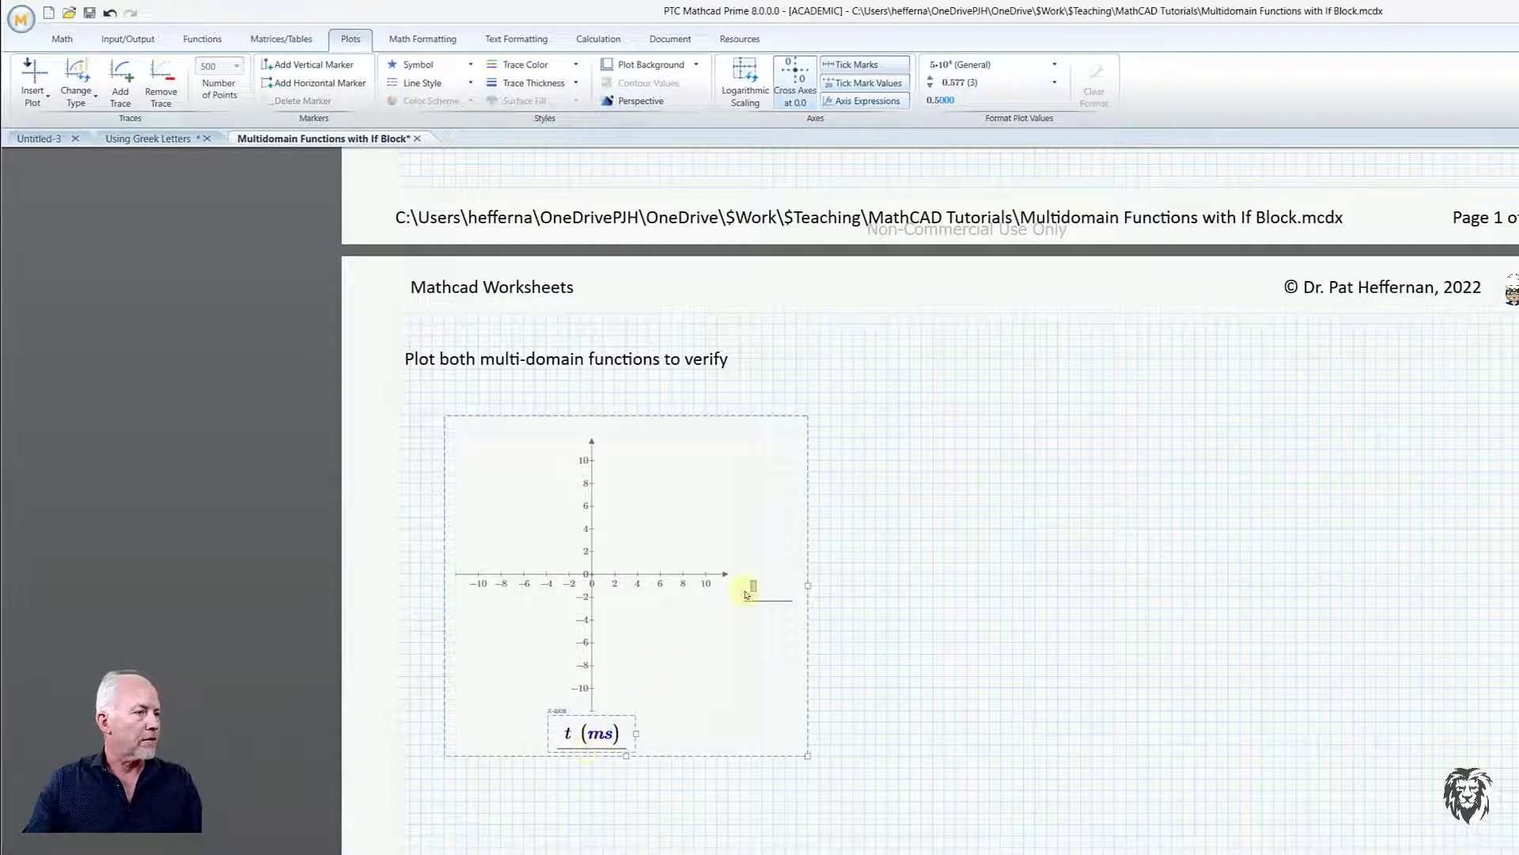
left_click(753, 592)
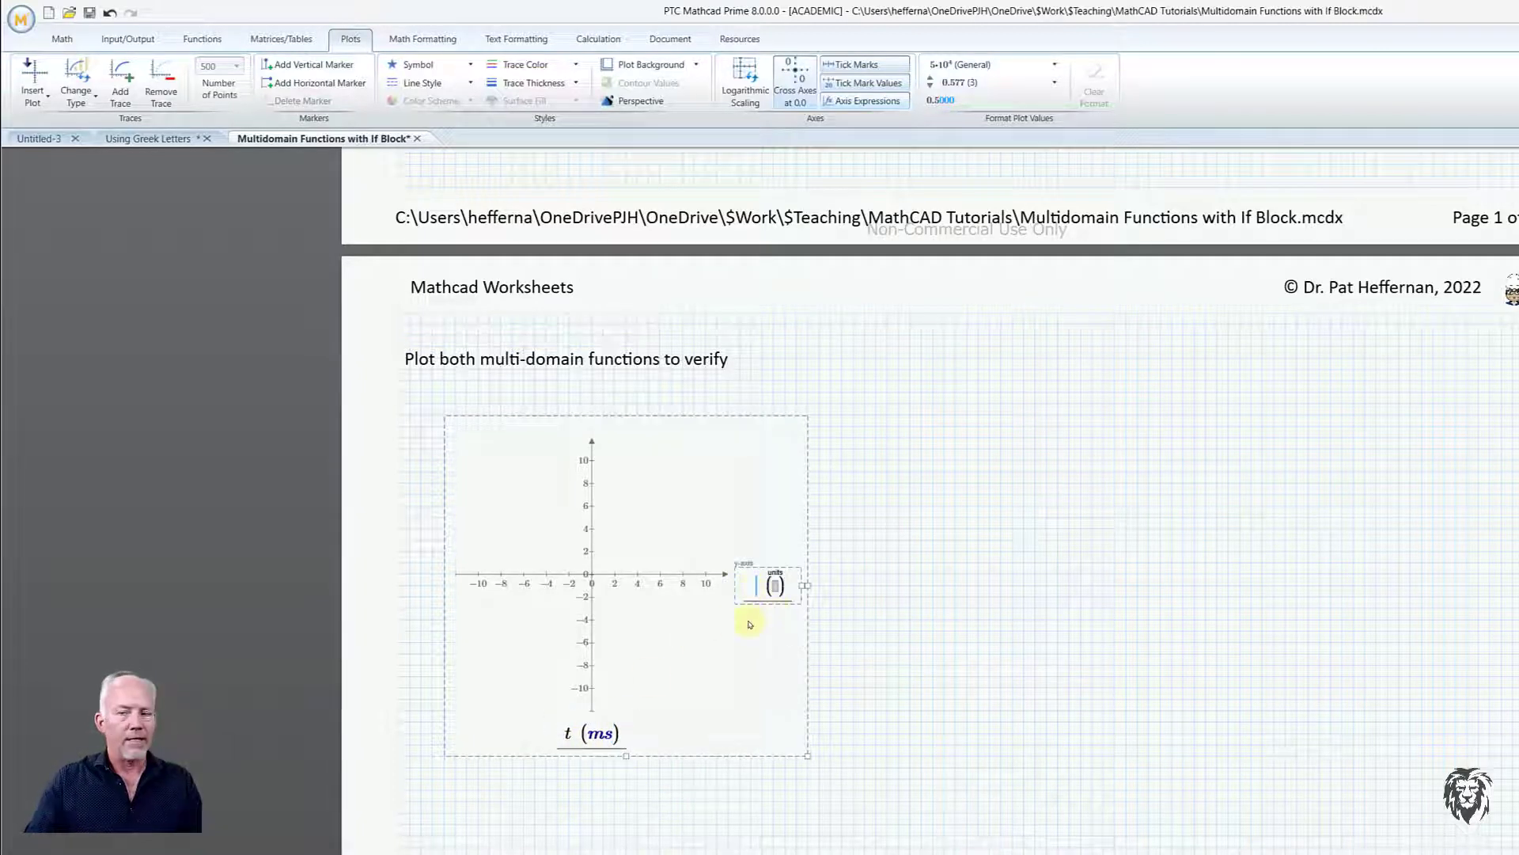
type("F")
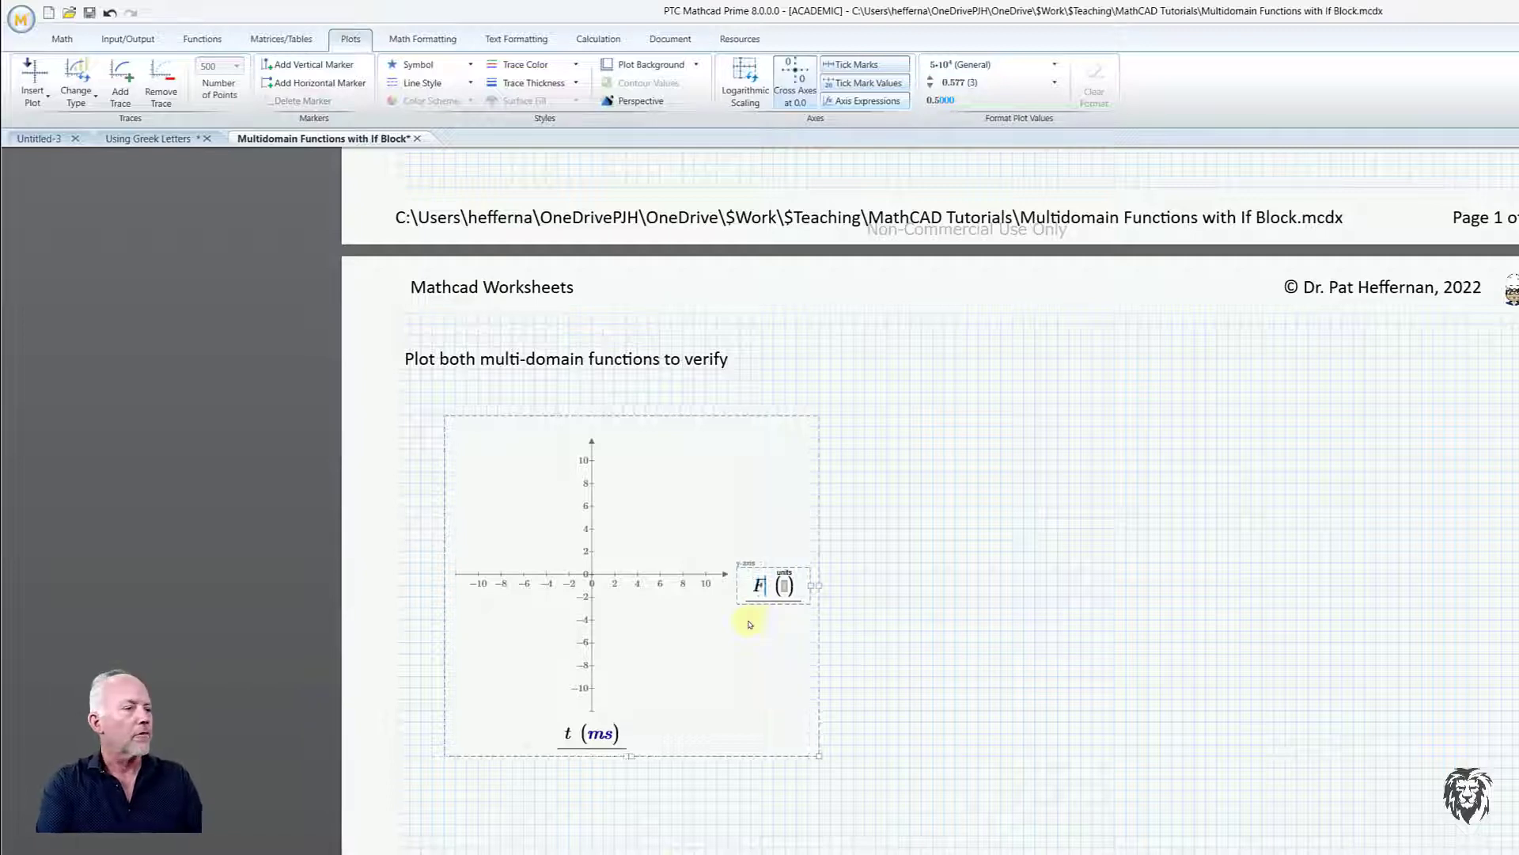
type("(t")
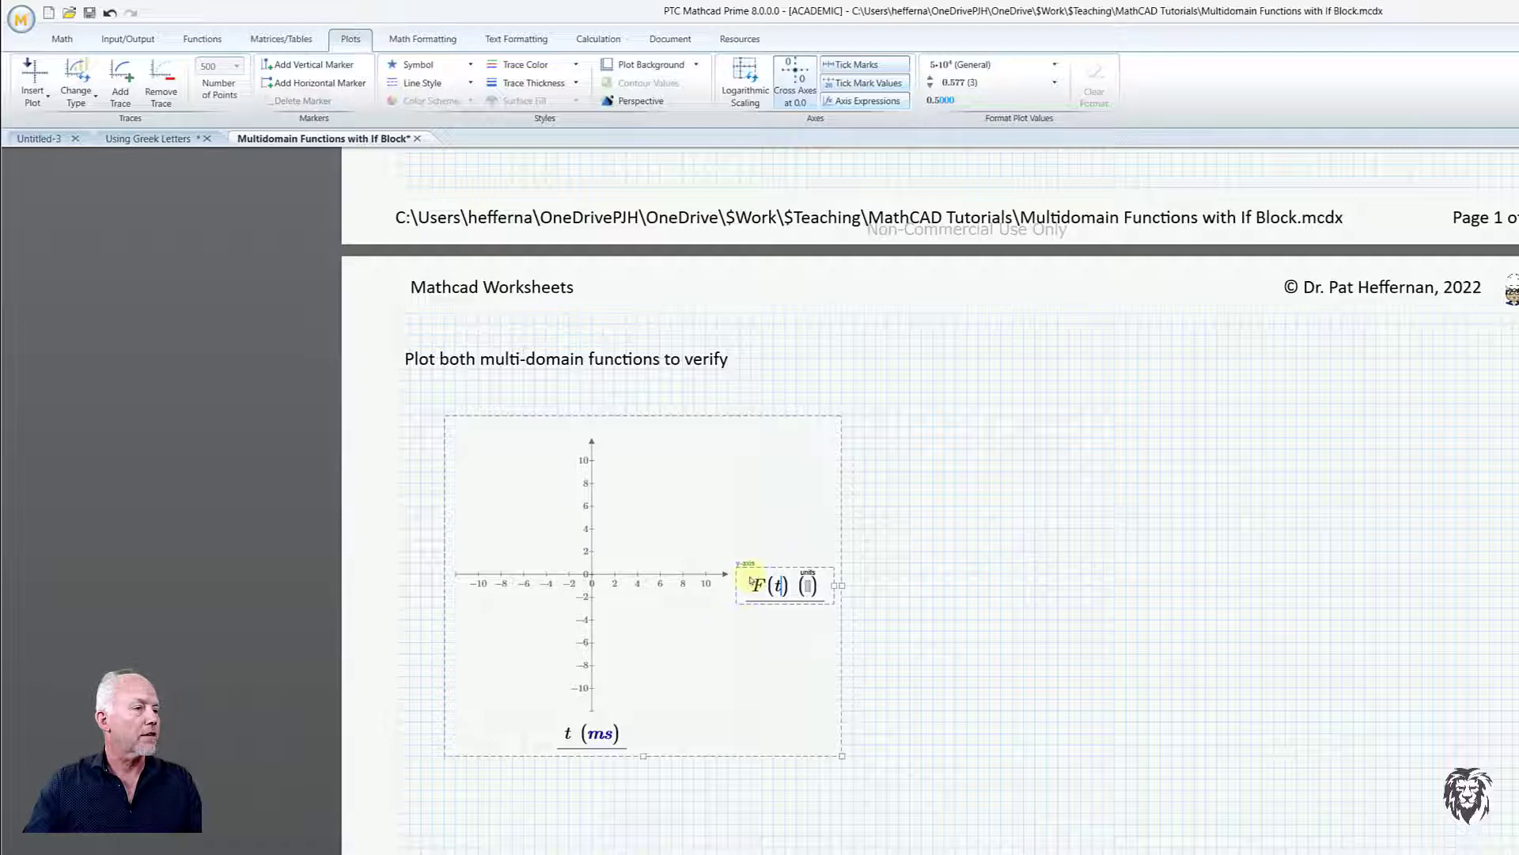
left_click(808, 590)
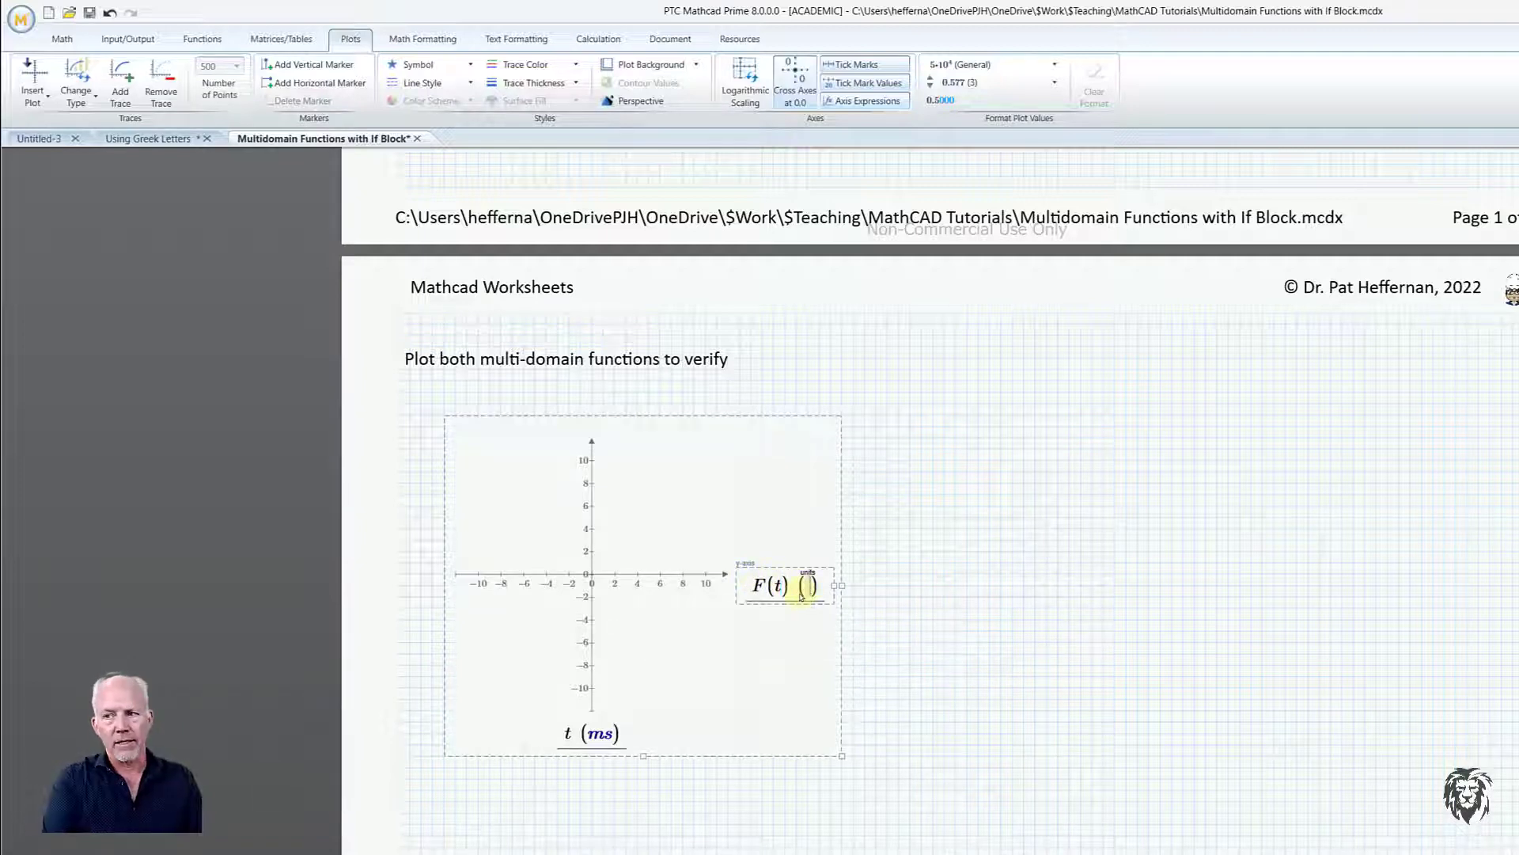
type("kN")
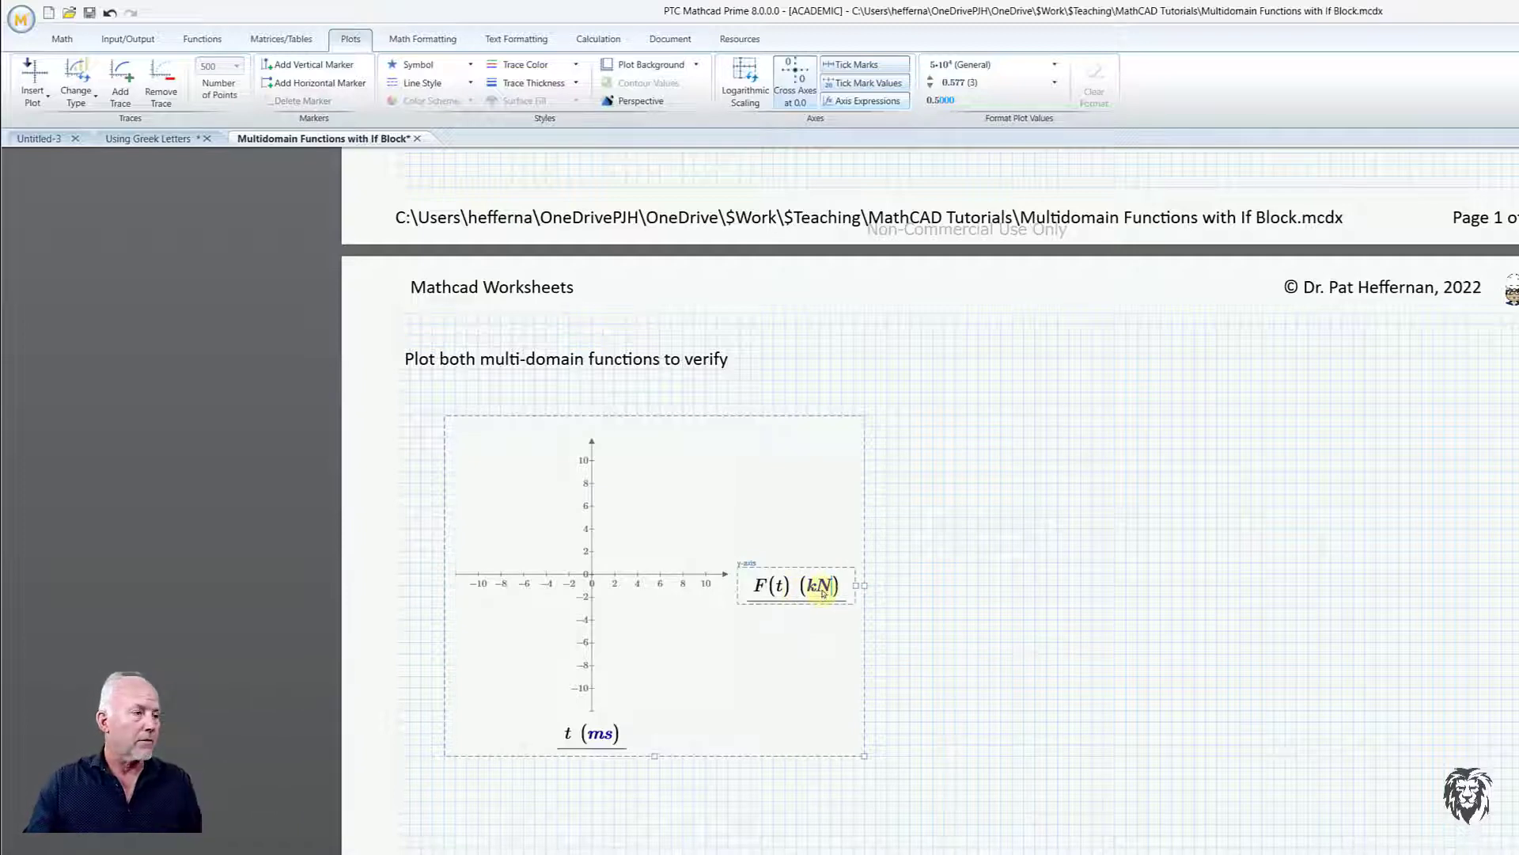
left_click(1001, 600)
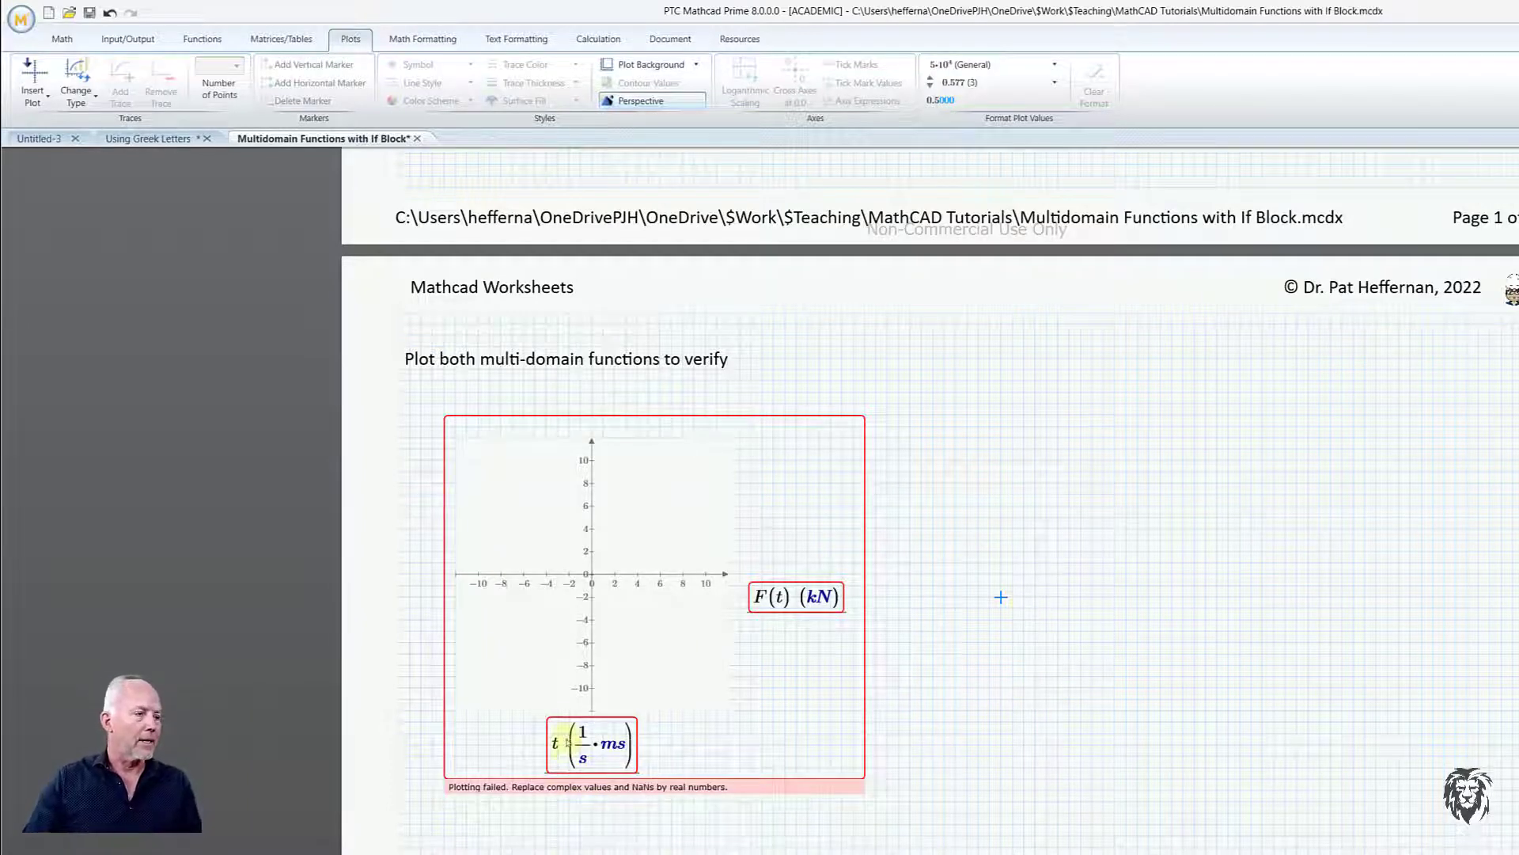
Above the plot, define the range t := 0, 10 ms..300 ms so F(t) draws.
left_click(512, 393)
left_click(456, 393)
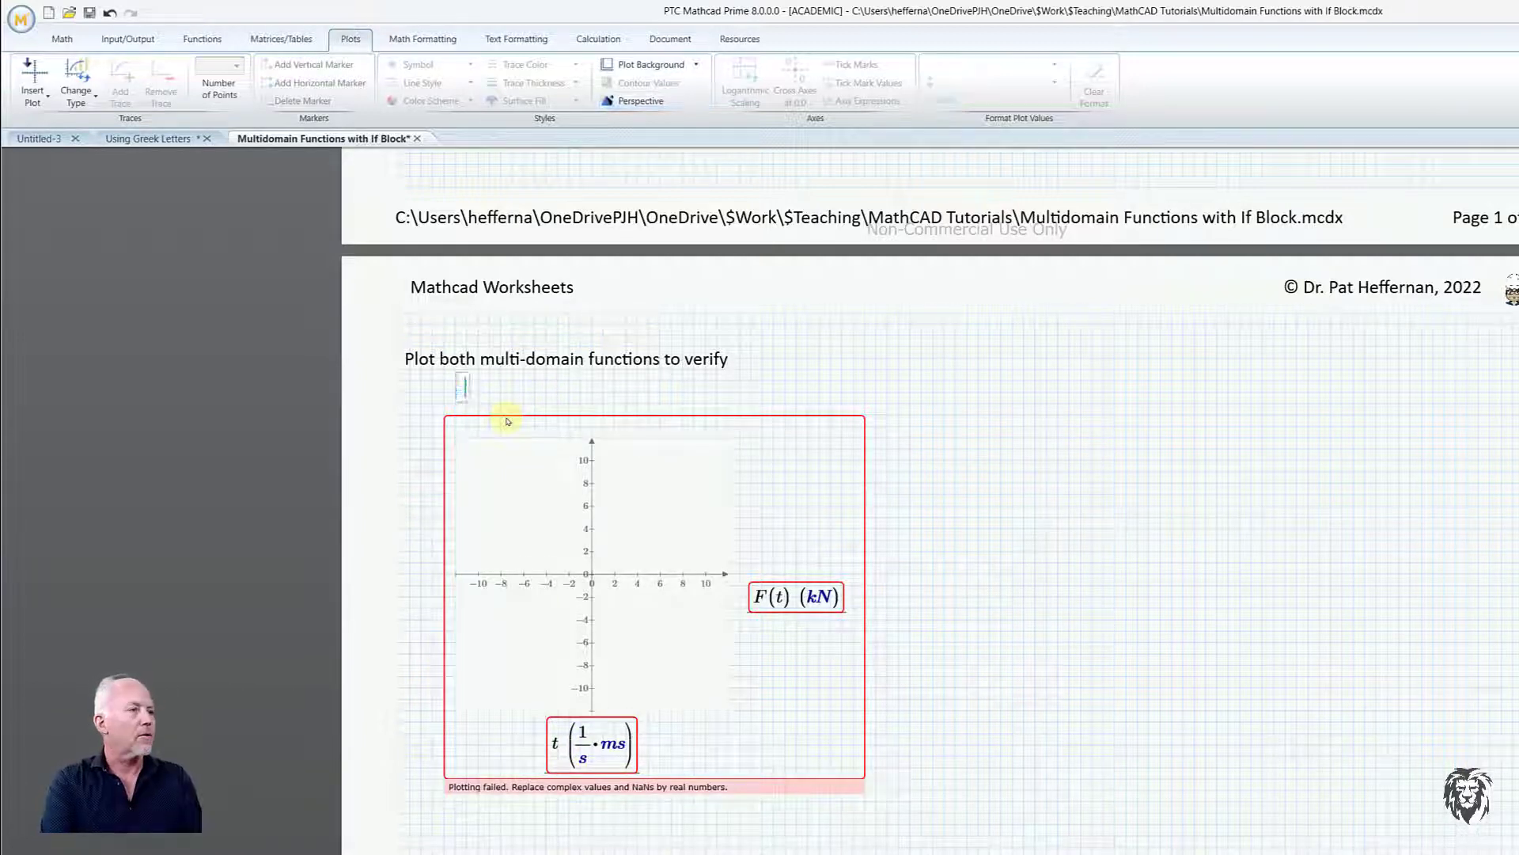
type("t:=")
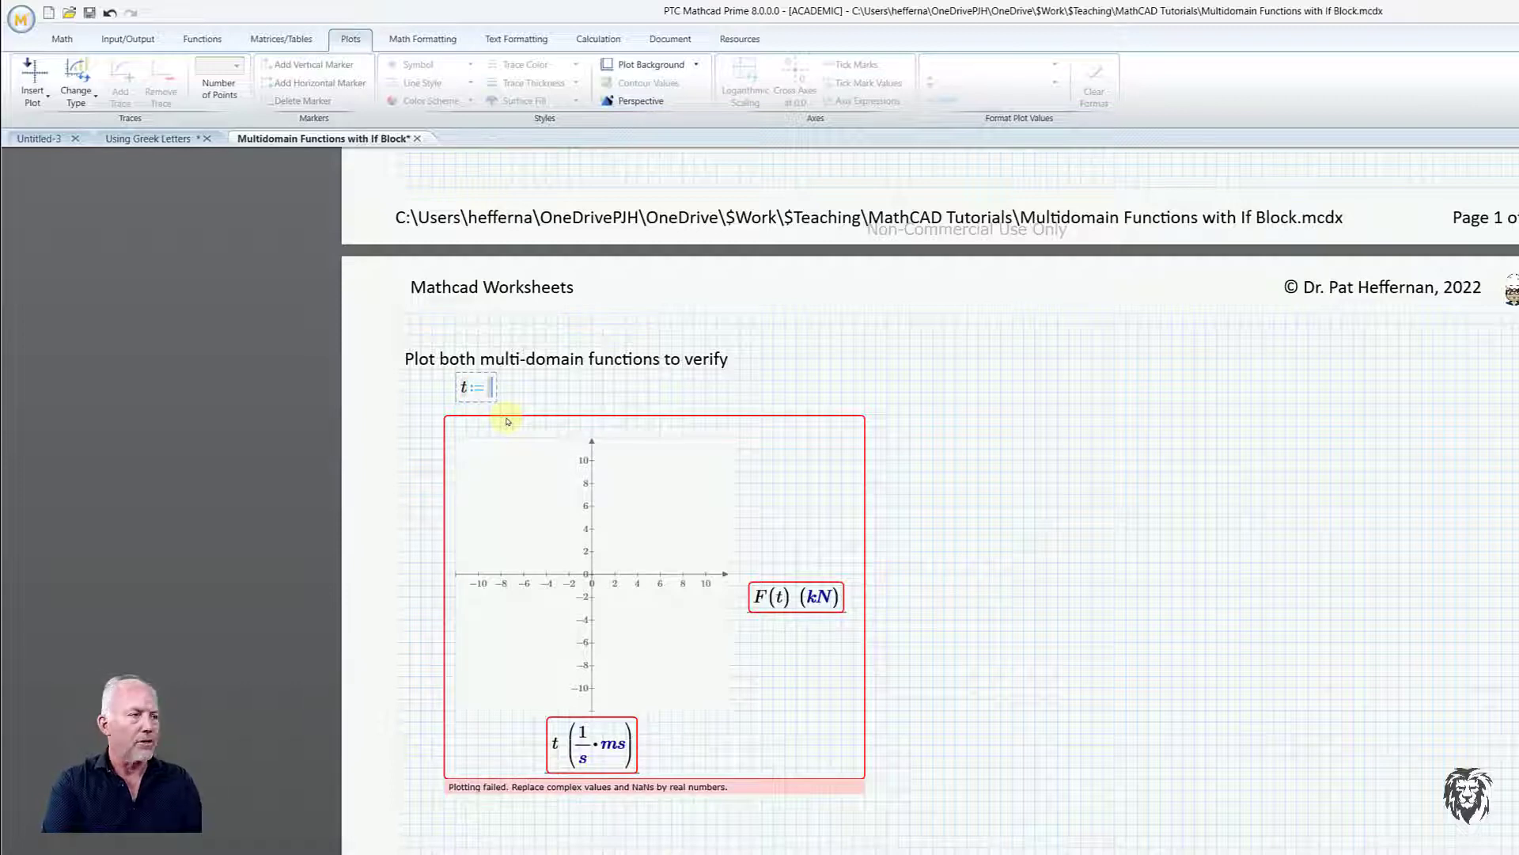
type("0,")
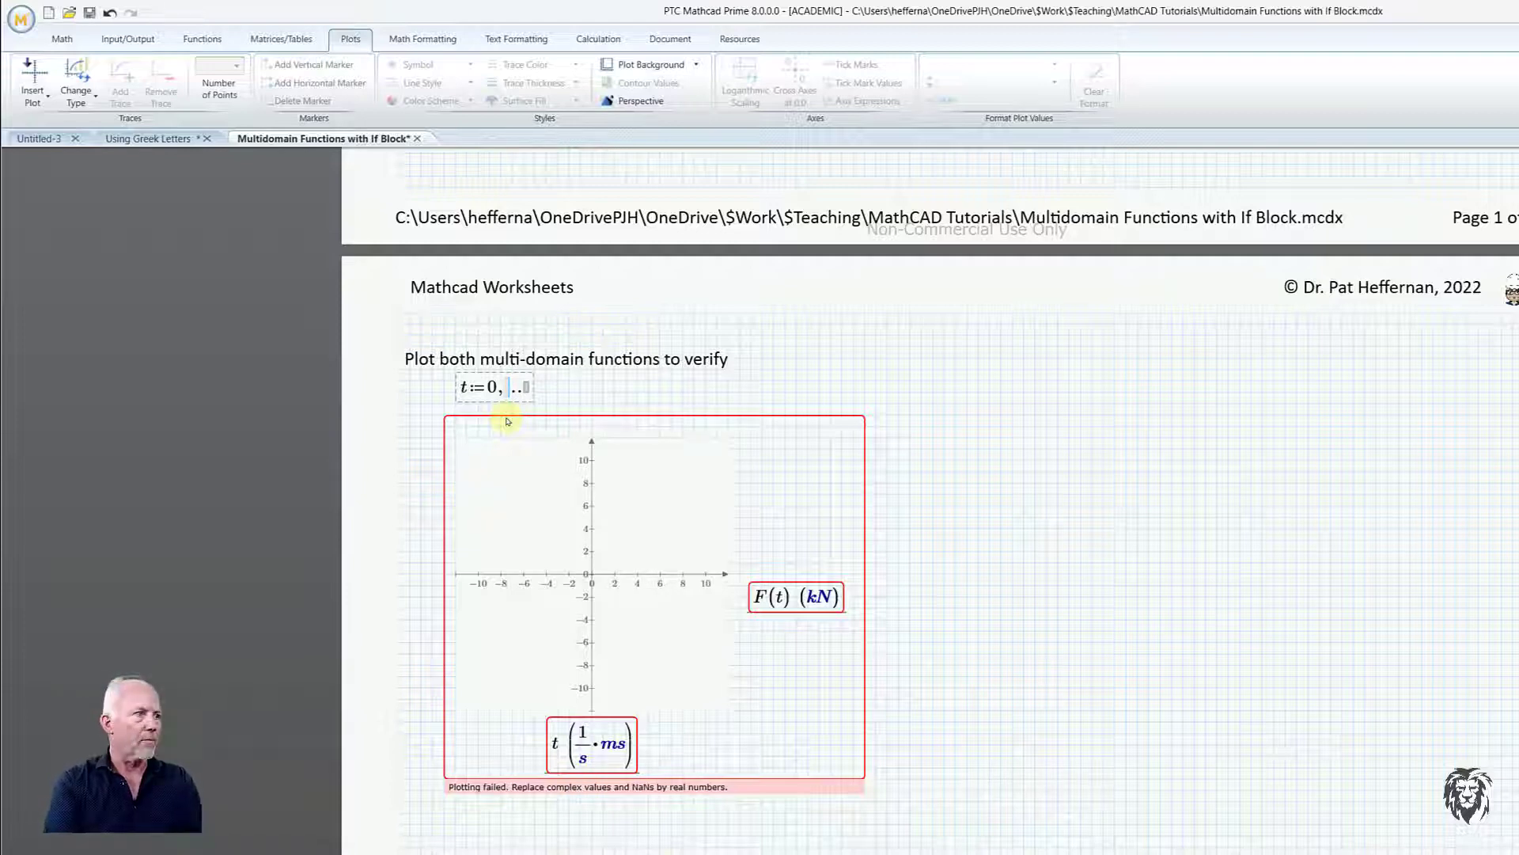
type("10 ")
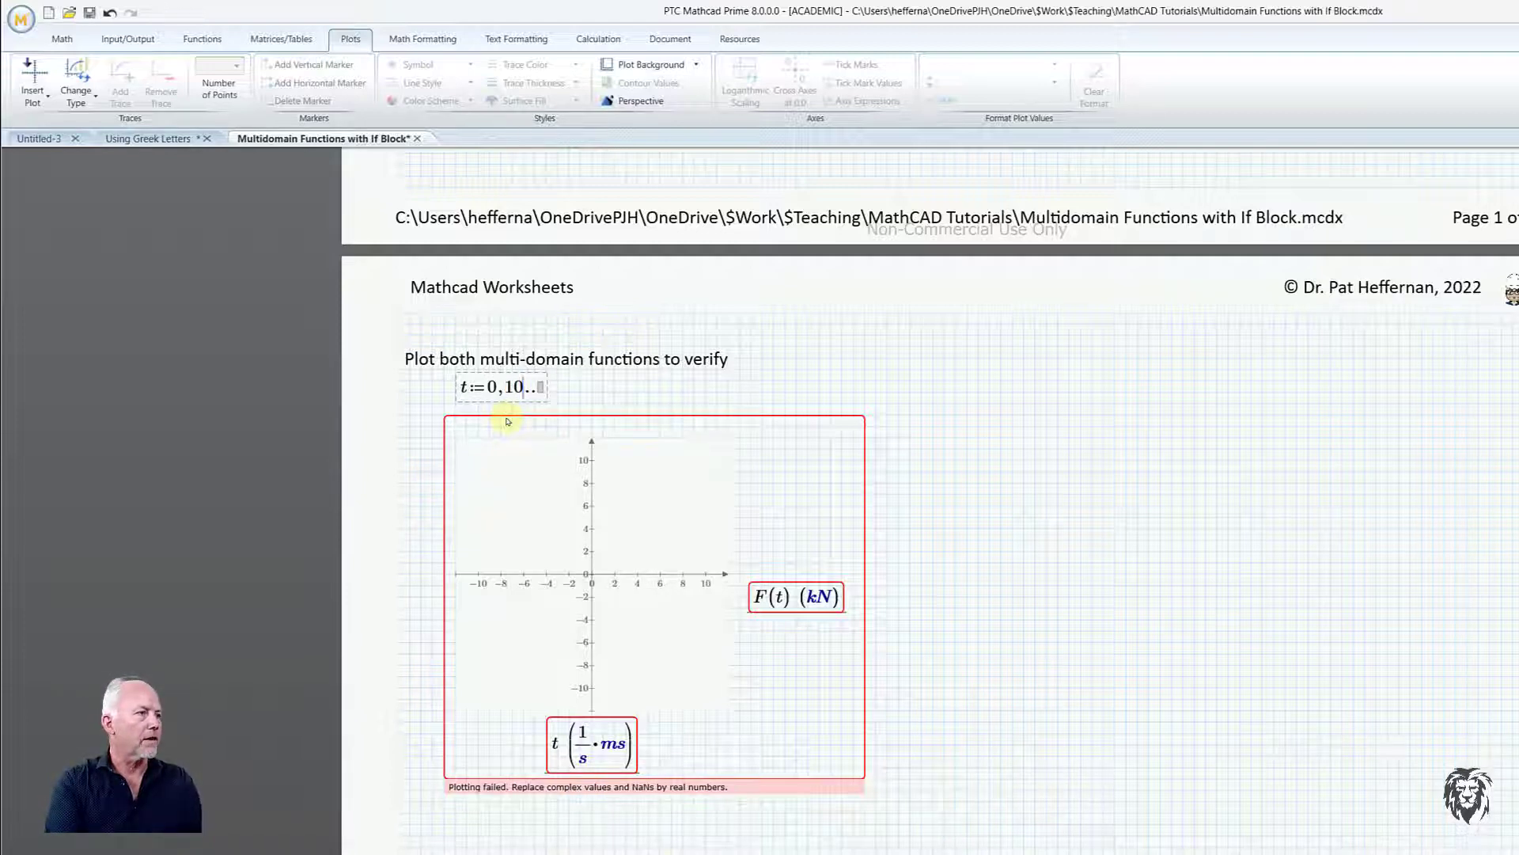
type("ms")
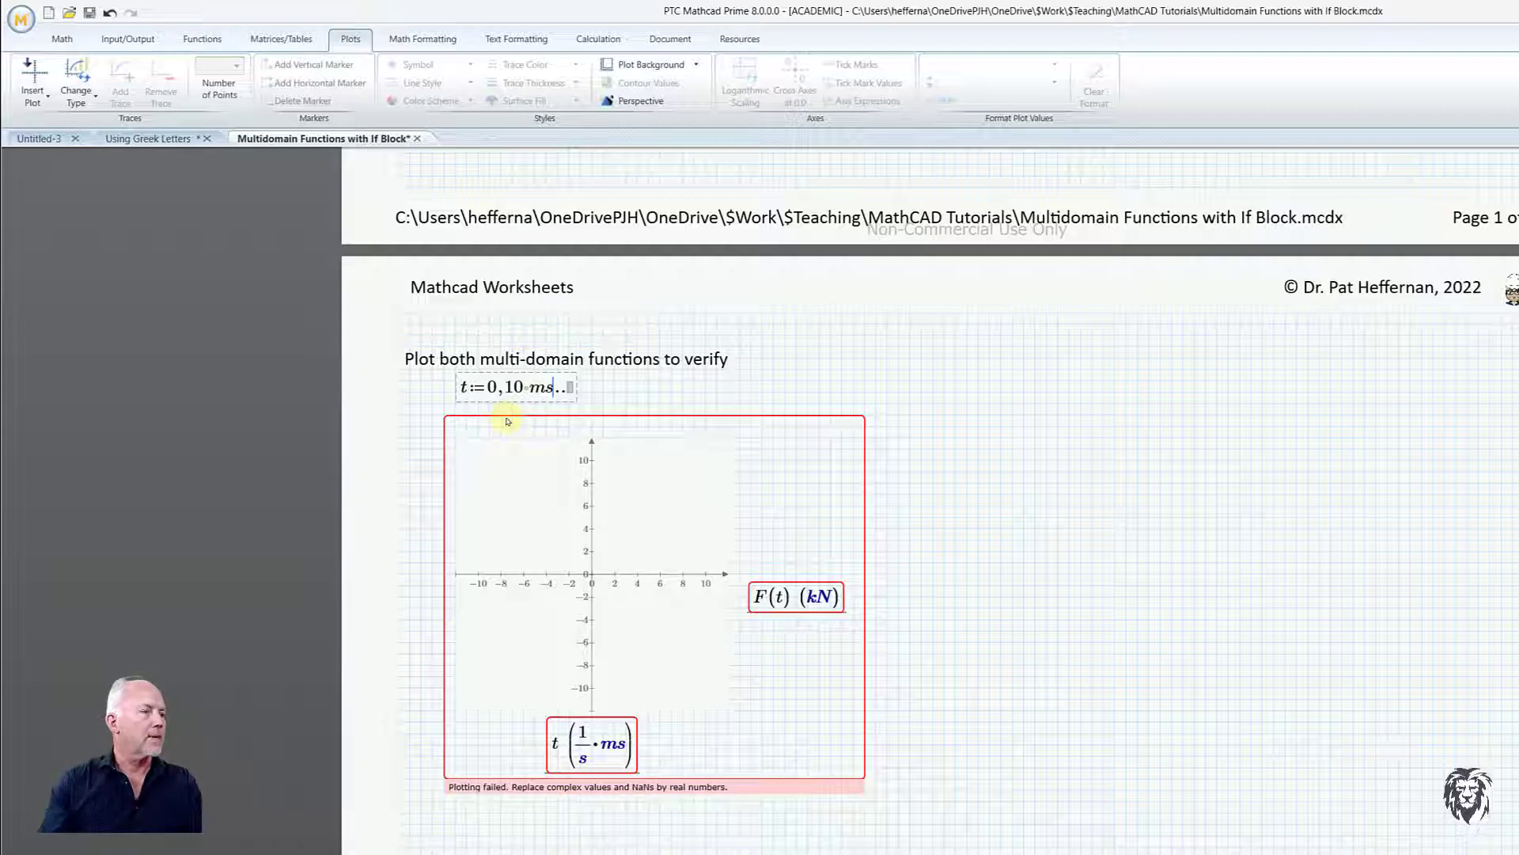
left_click(568, 387)
type("3")
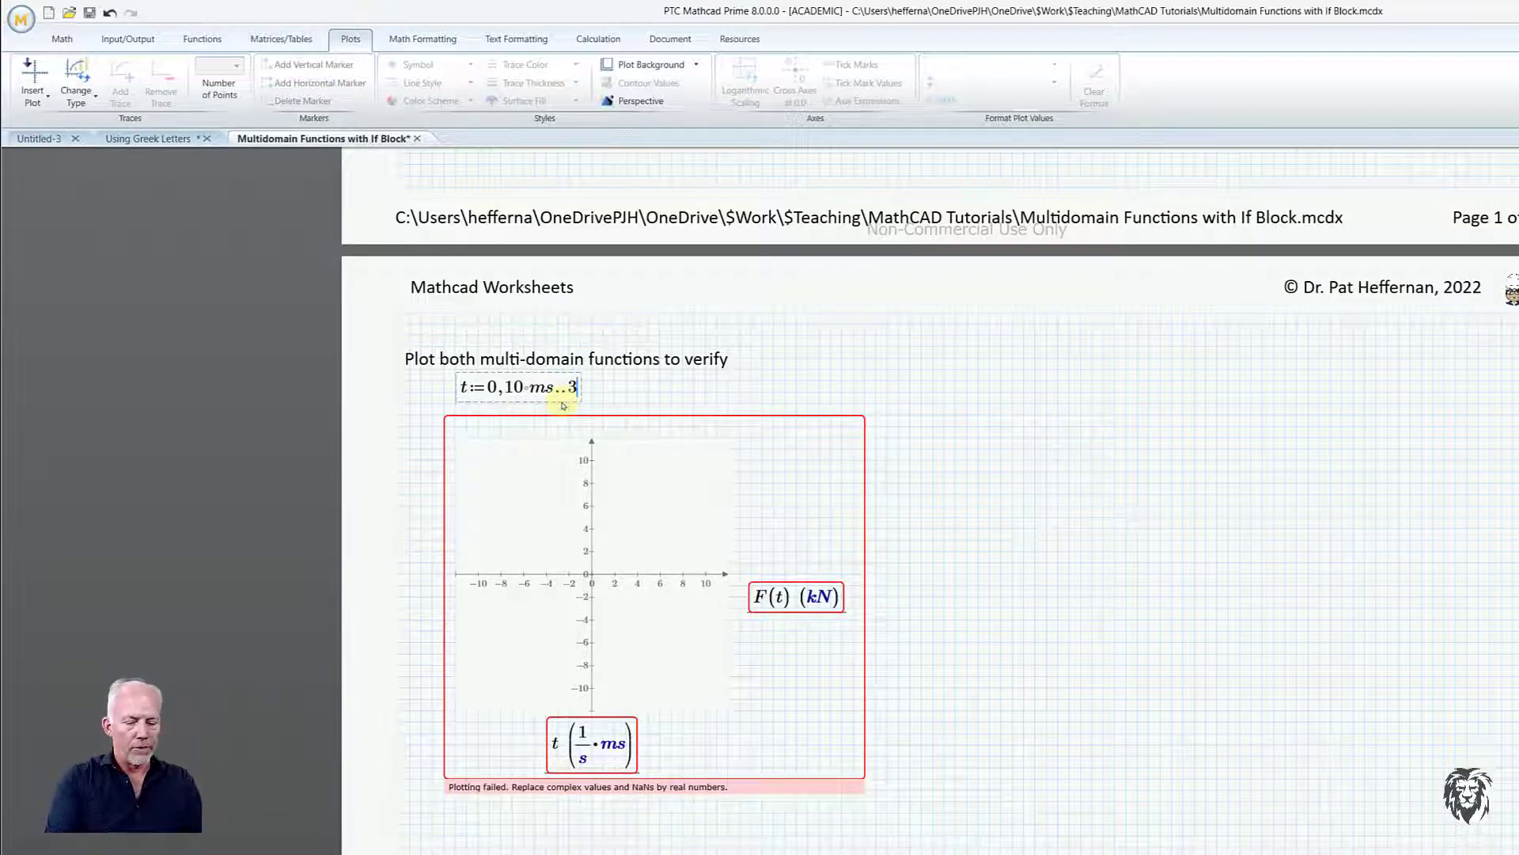
type("00 ms")
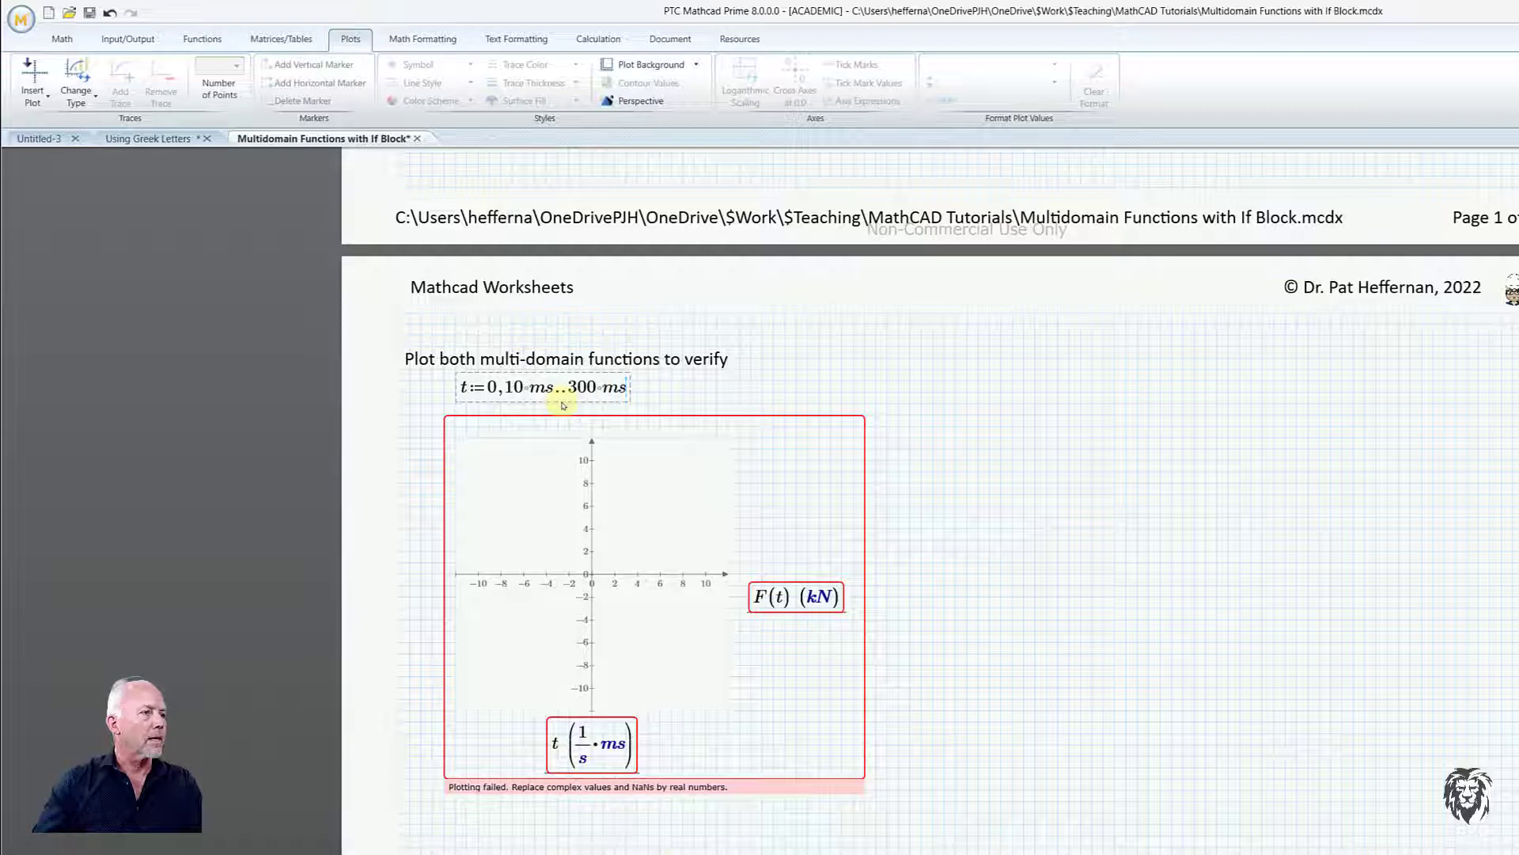
left_click(979, 409)
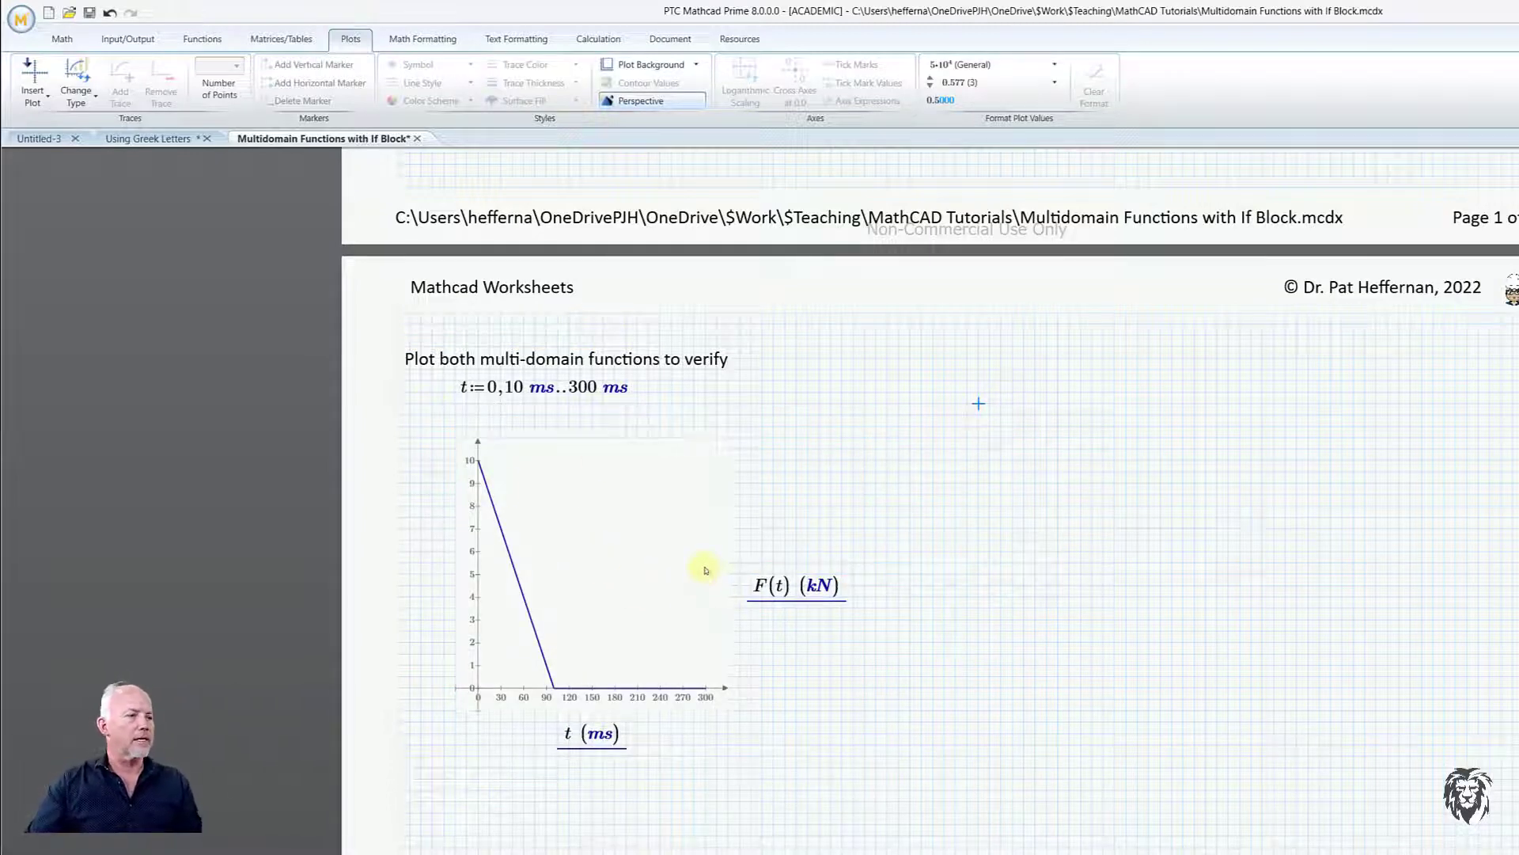
Widen the F(t) plot to the right and make its trace red.
left_click_drag(734, 575, 1031, 583)
left_click(1215, 750)
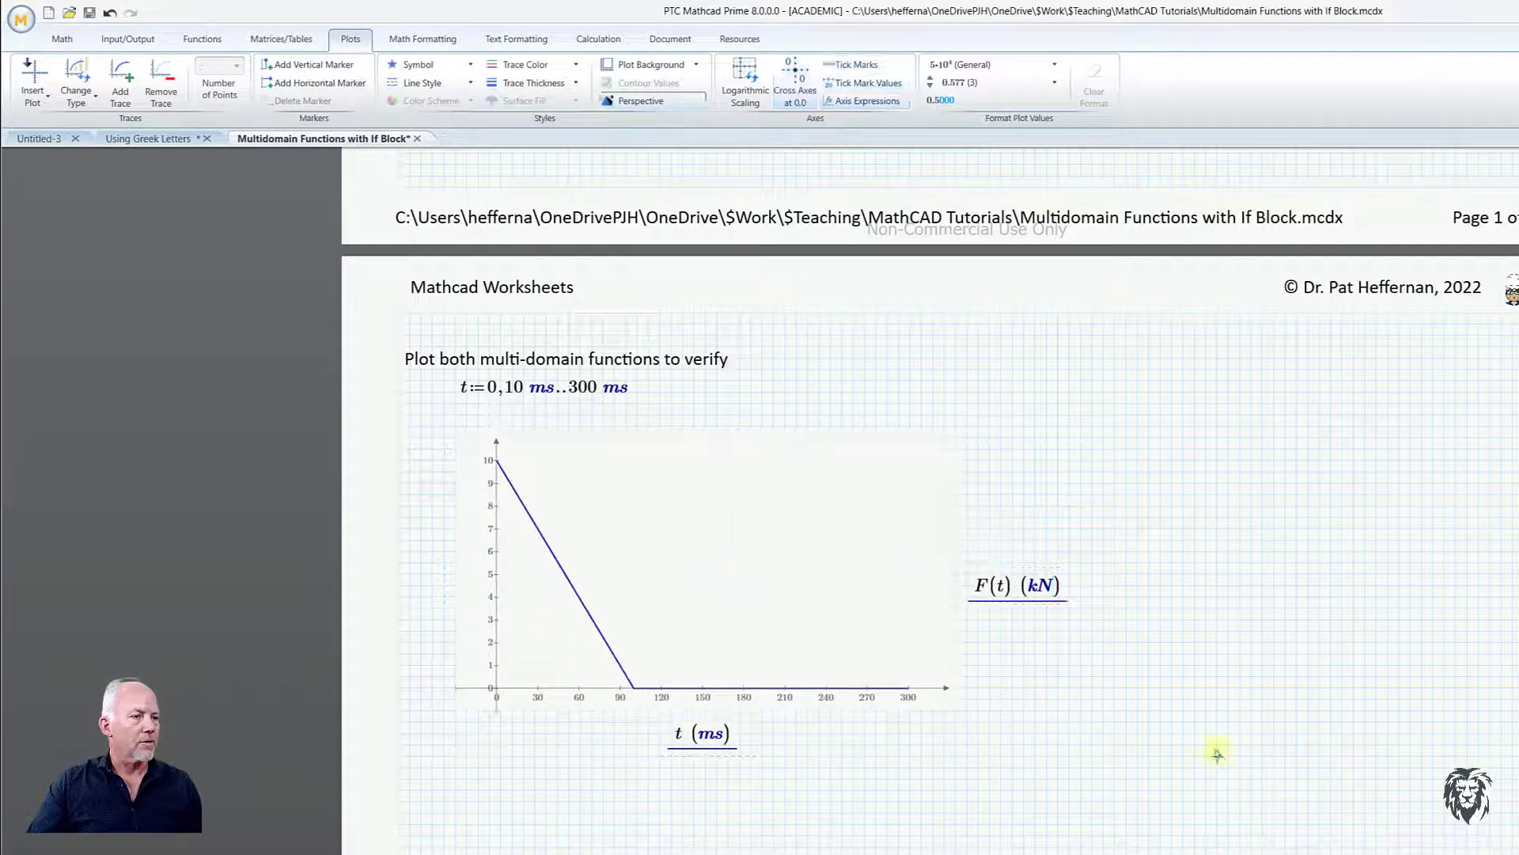
left_click(688, 550)
left_click(535, 72)
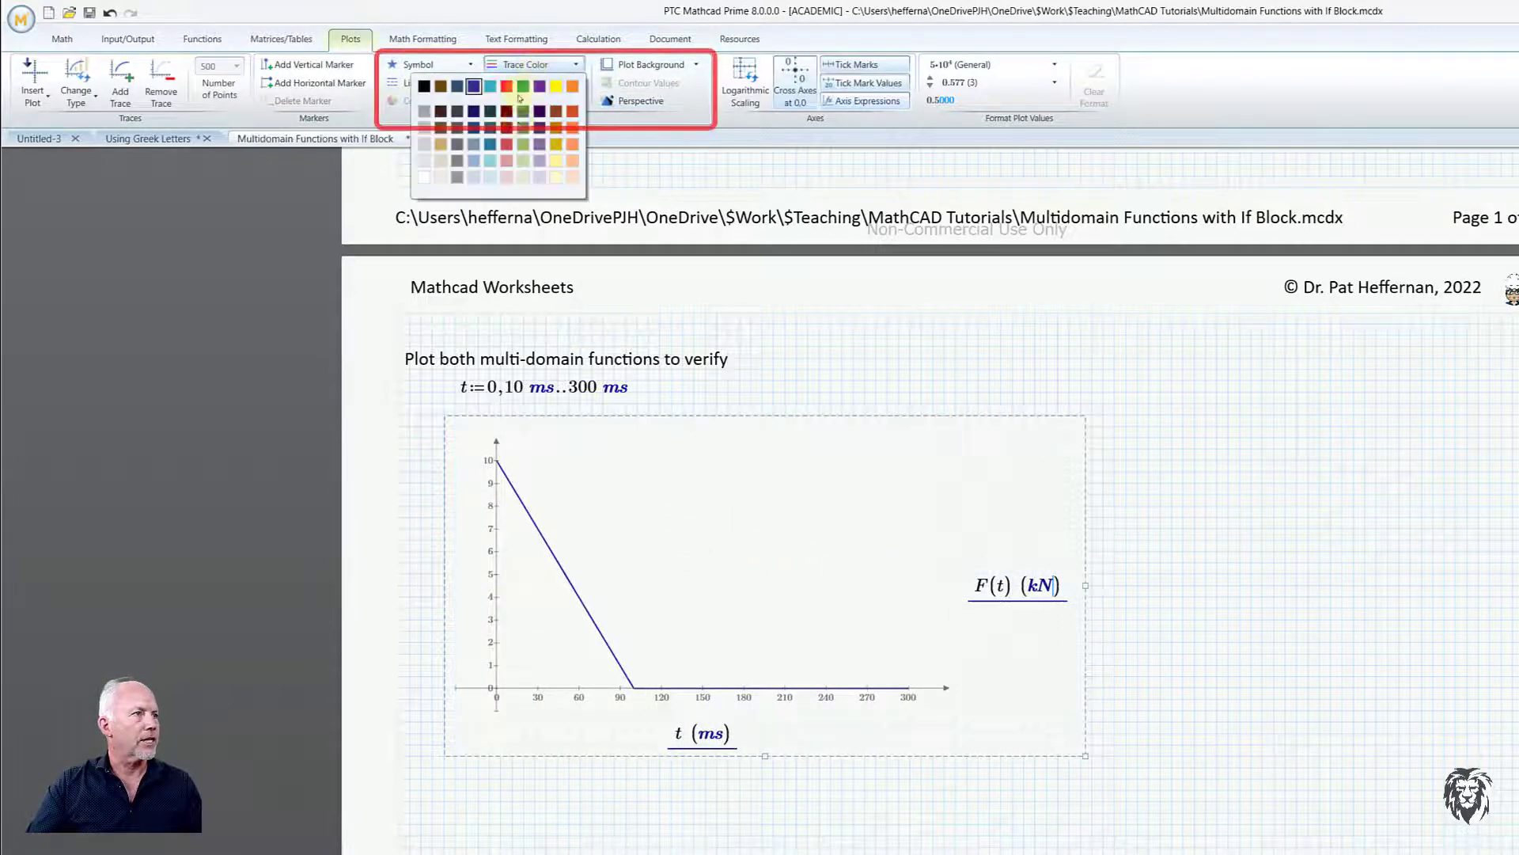
left_click(510, 90)
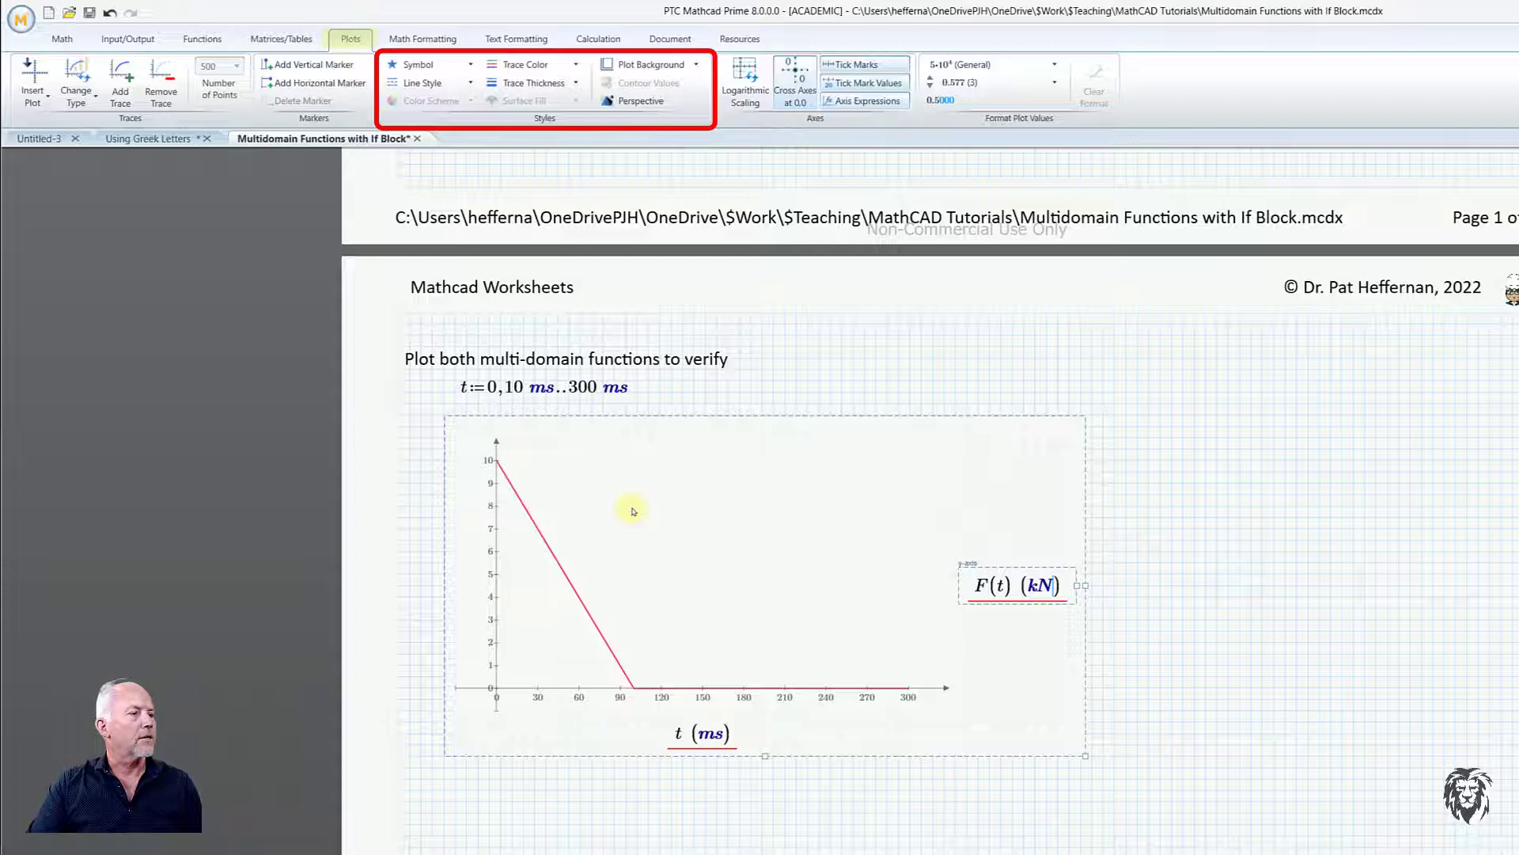
Set the plot background to Transparent.
left_click(626, 65)
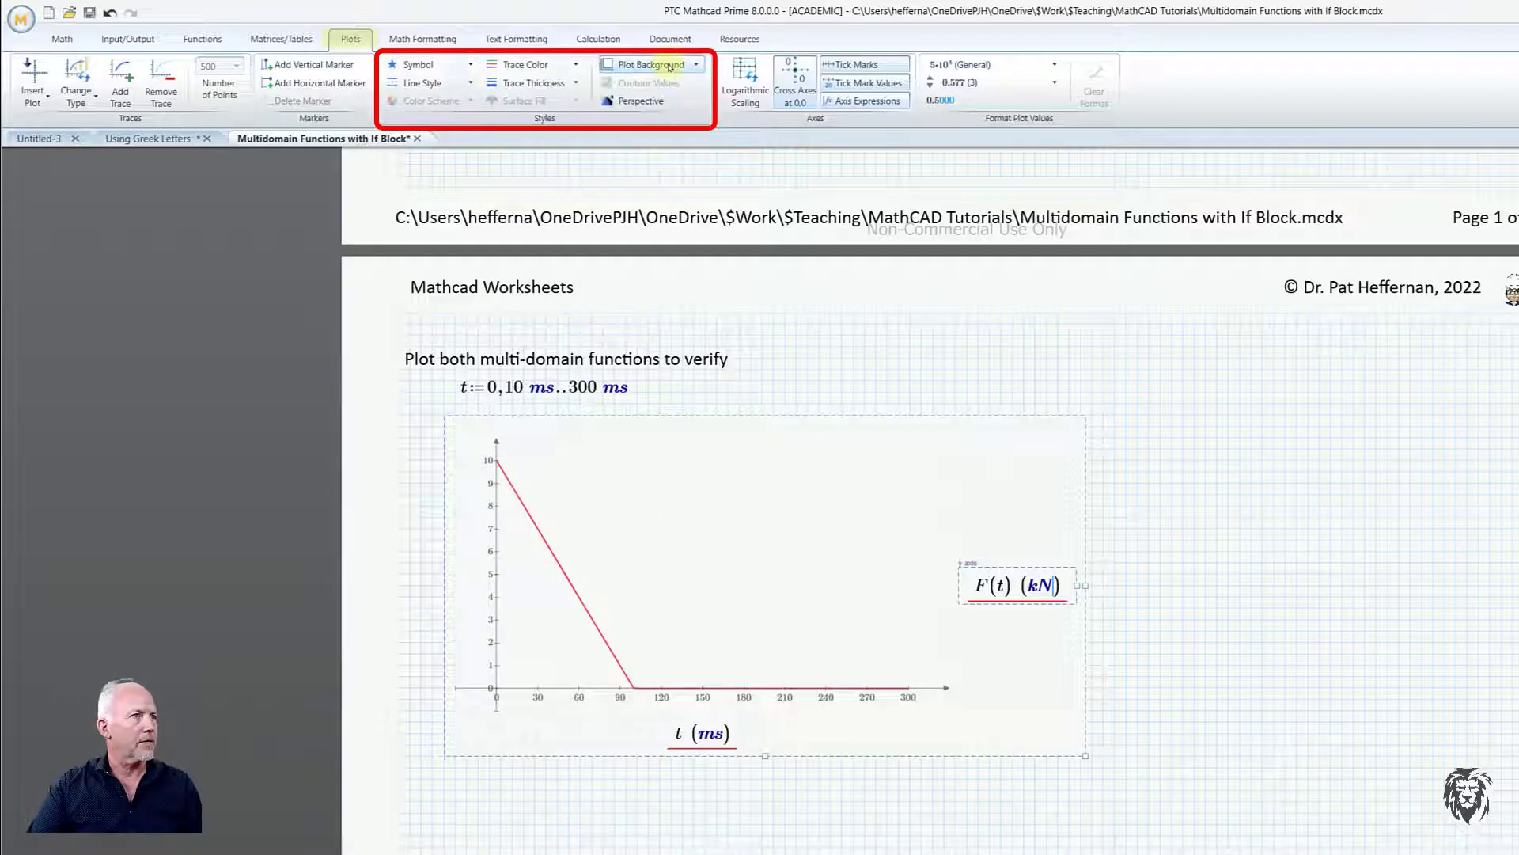
left_click(675, 102)
left_click(1194, 448)
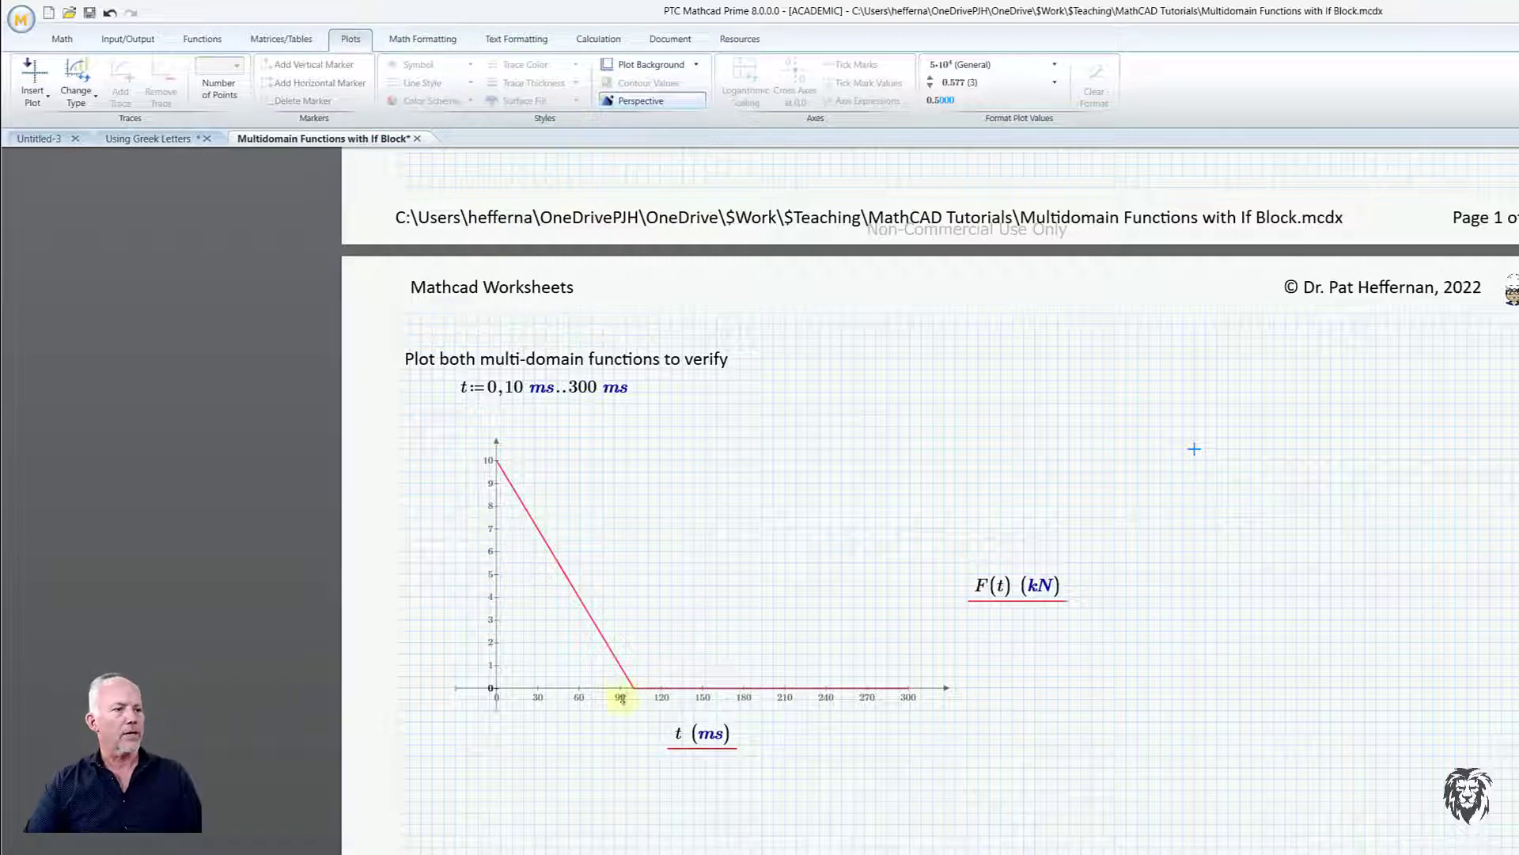
scroll(776, 776, "up", 8)
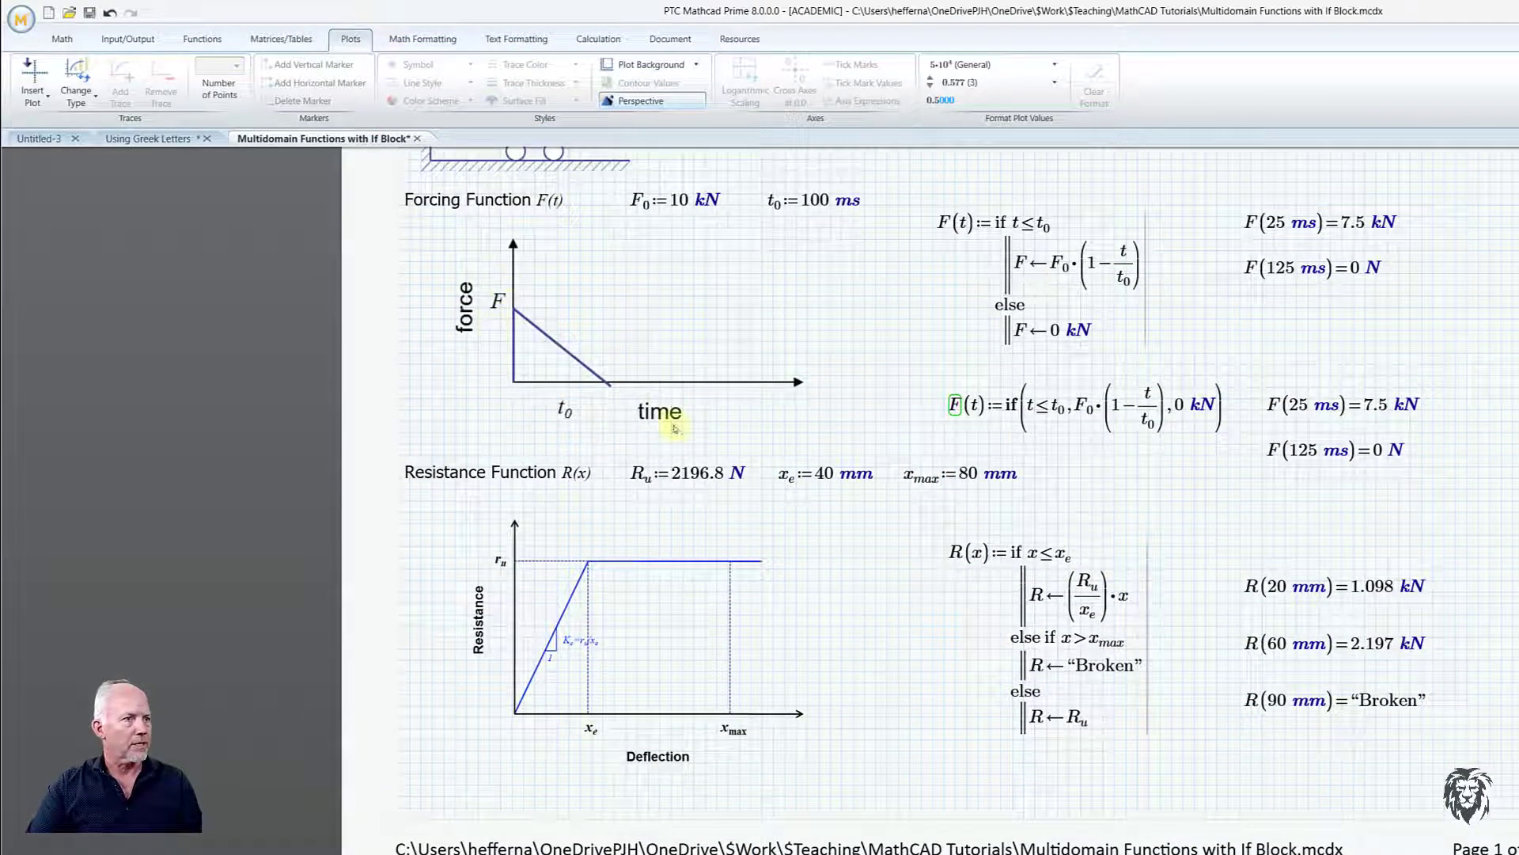
scroll(704, 460, "down", 1)
scroll(705, 460, "down", 12)
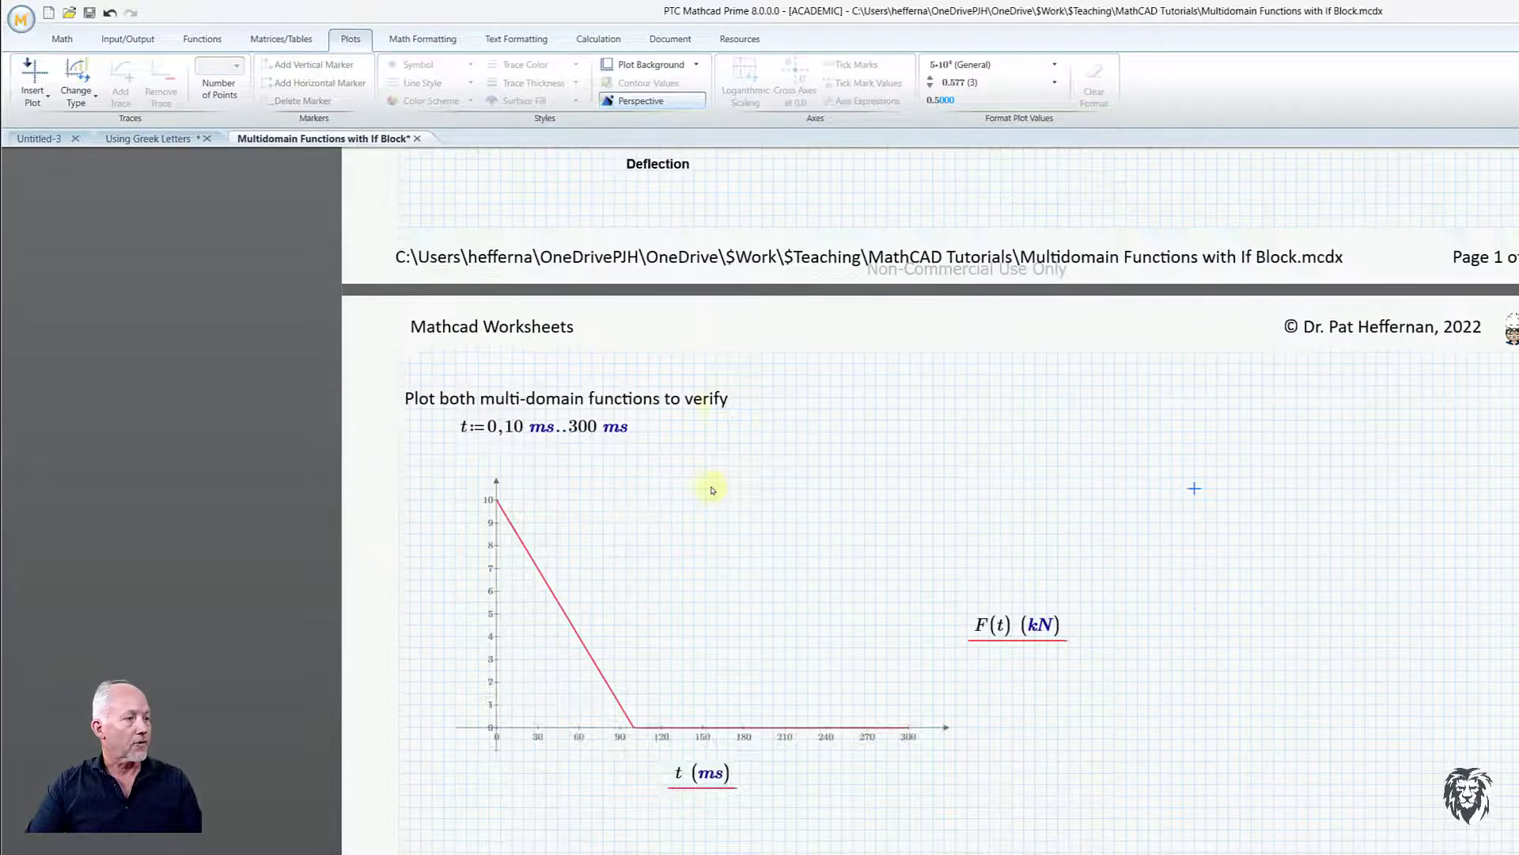
scroll(725, 596, "down", 2)
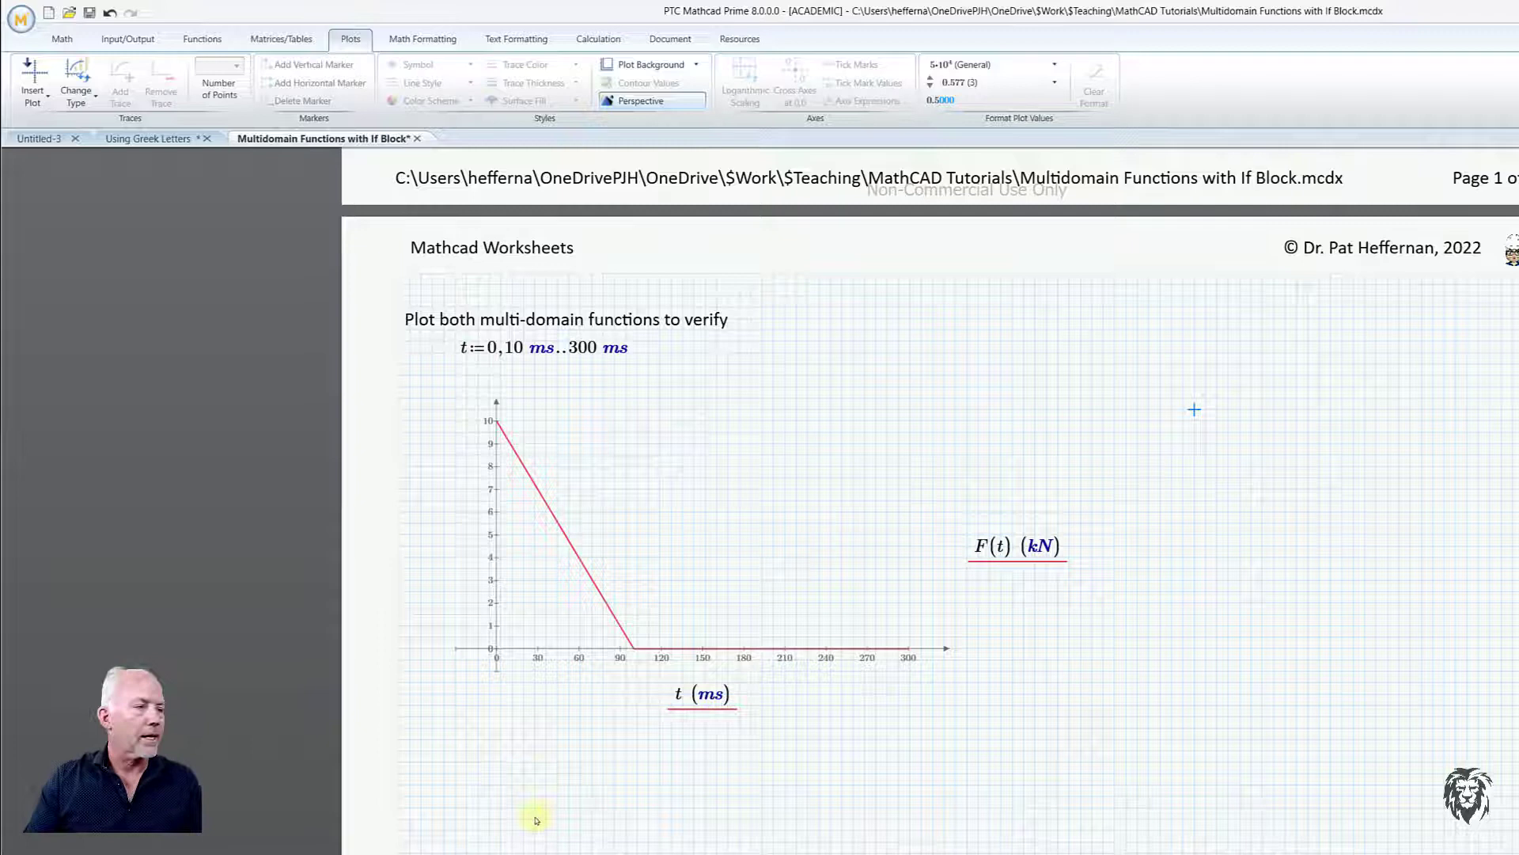
left_click(466, 785)
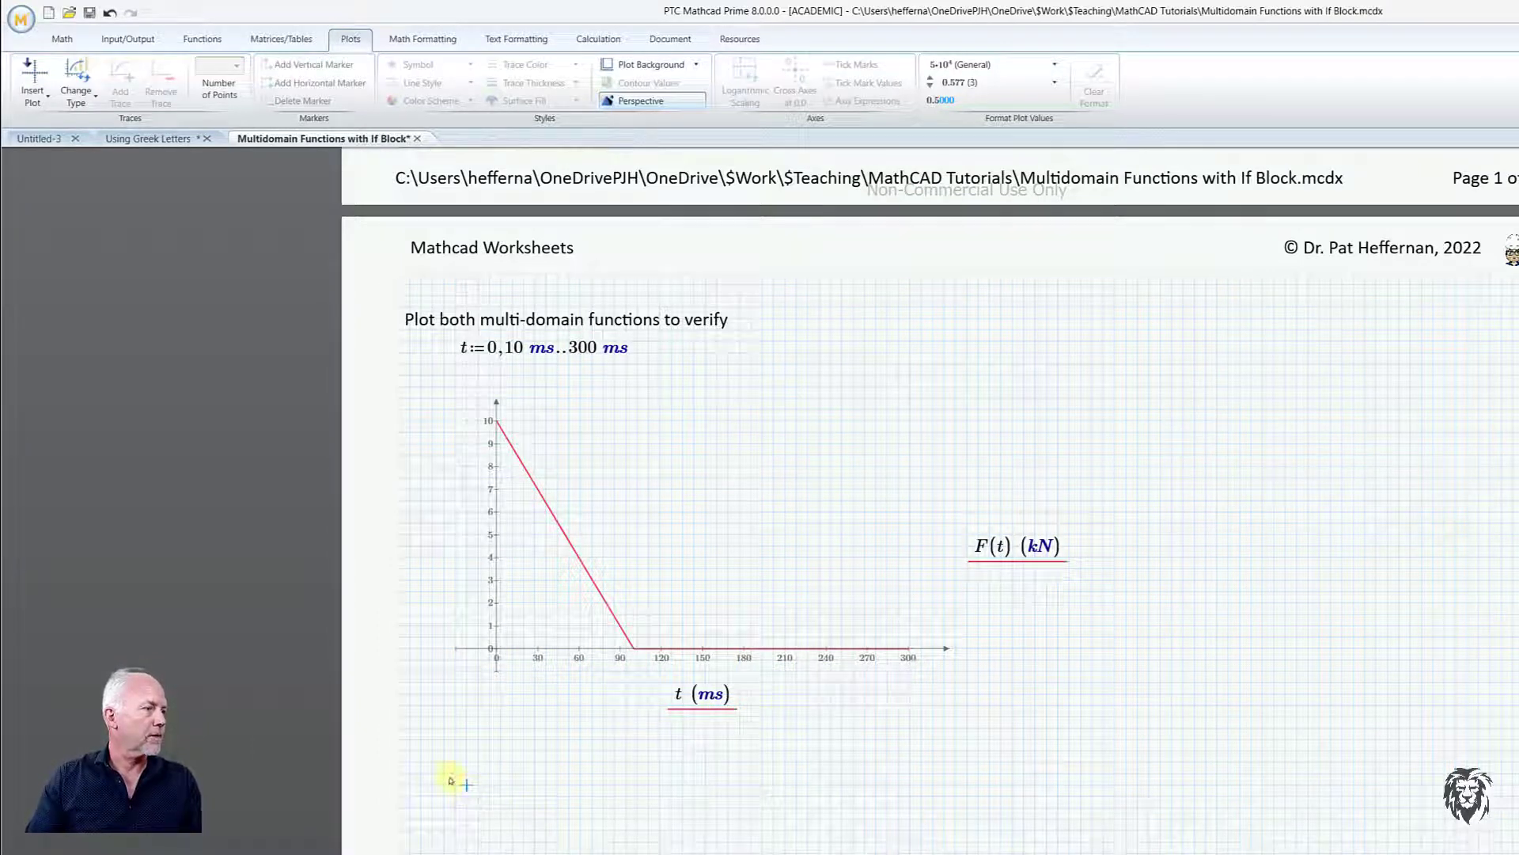
Under the F(t) plot, enter x := 0 mm, 1 mm..80 mm as the x range.
left_click(445, 784)
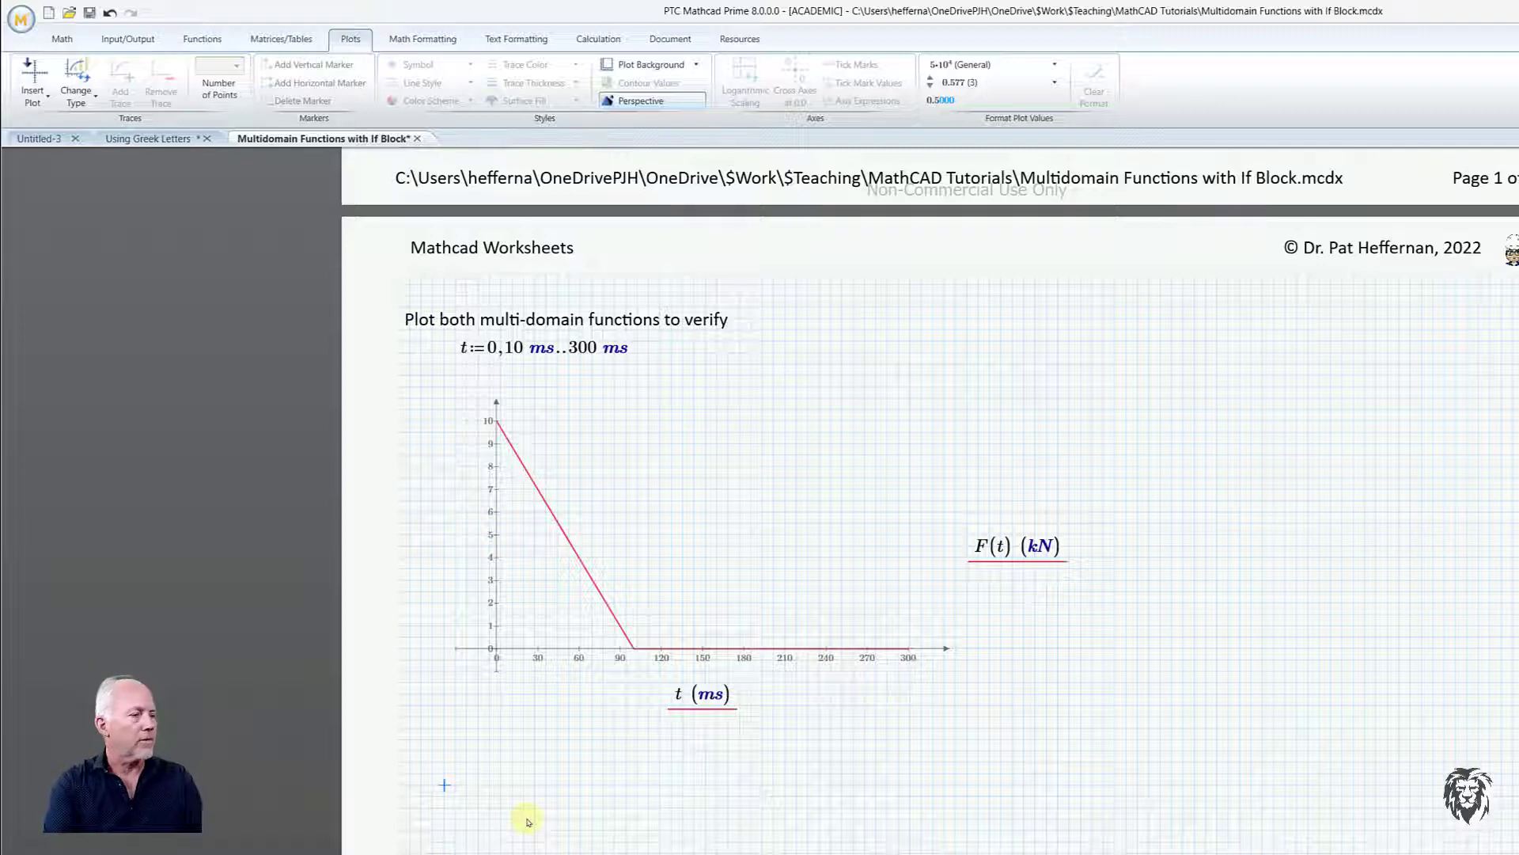
type("x:=")
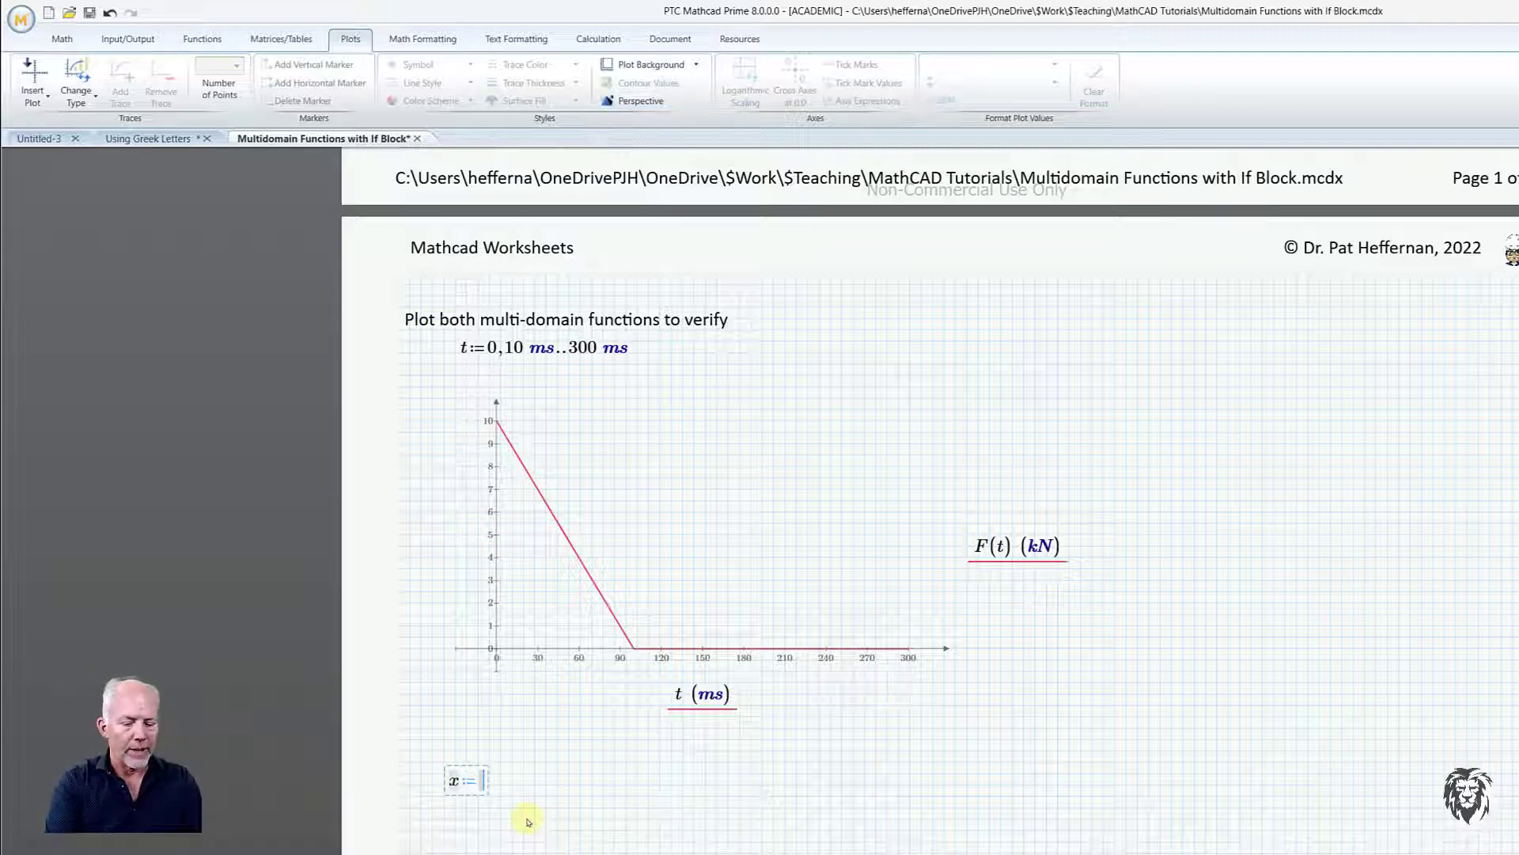
type("0")
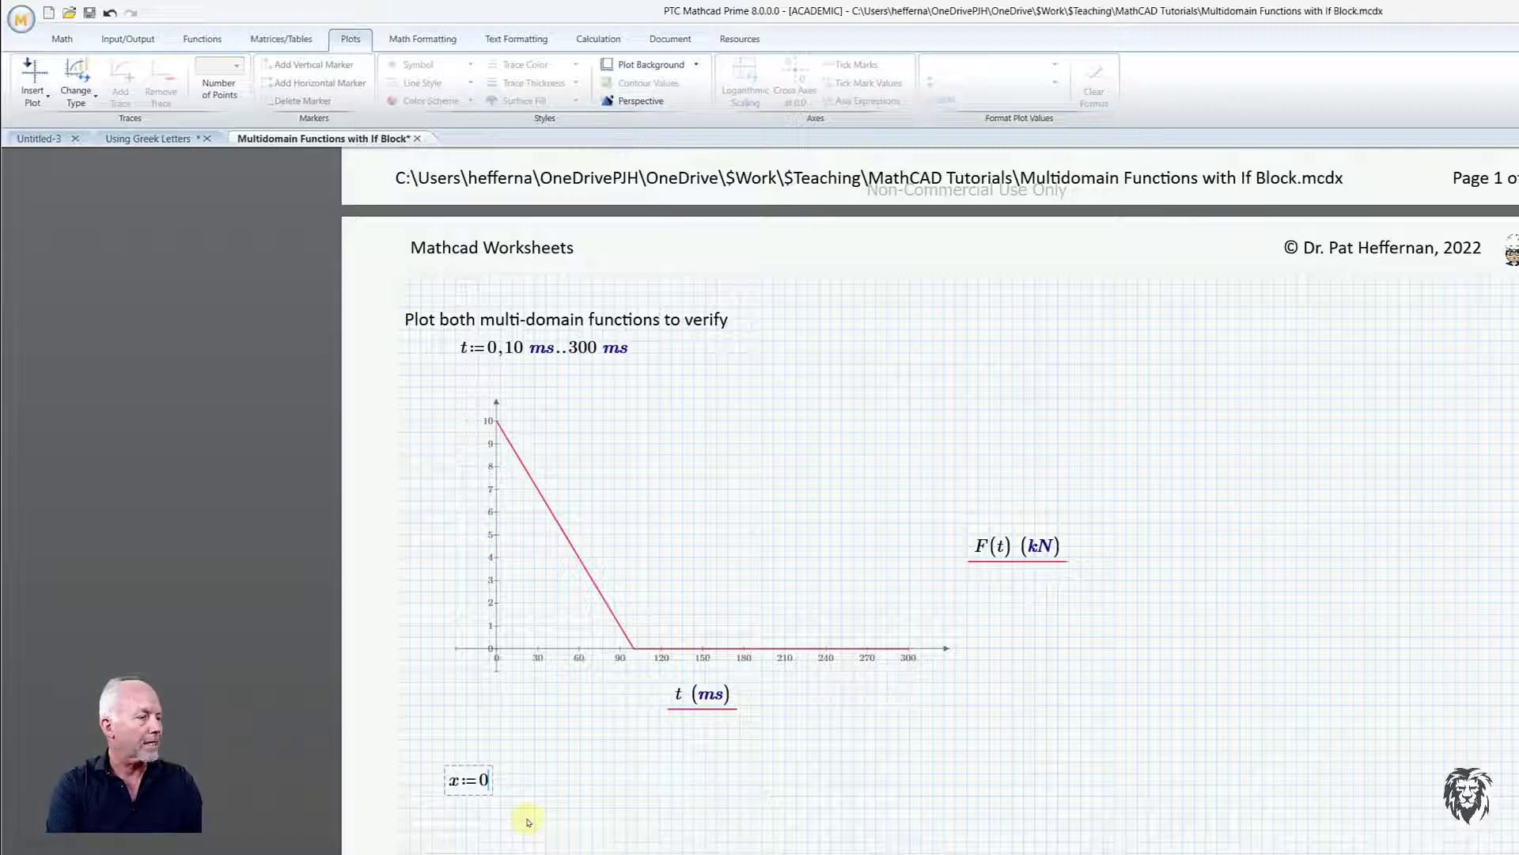
type("·mm")
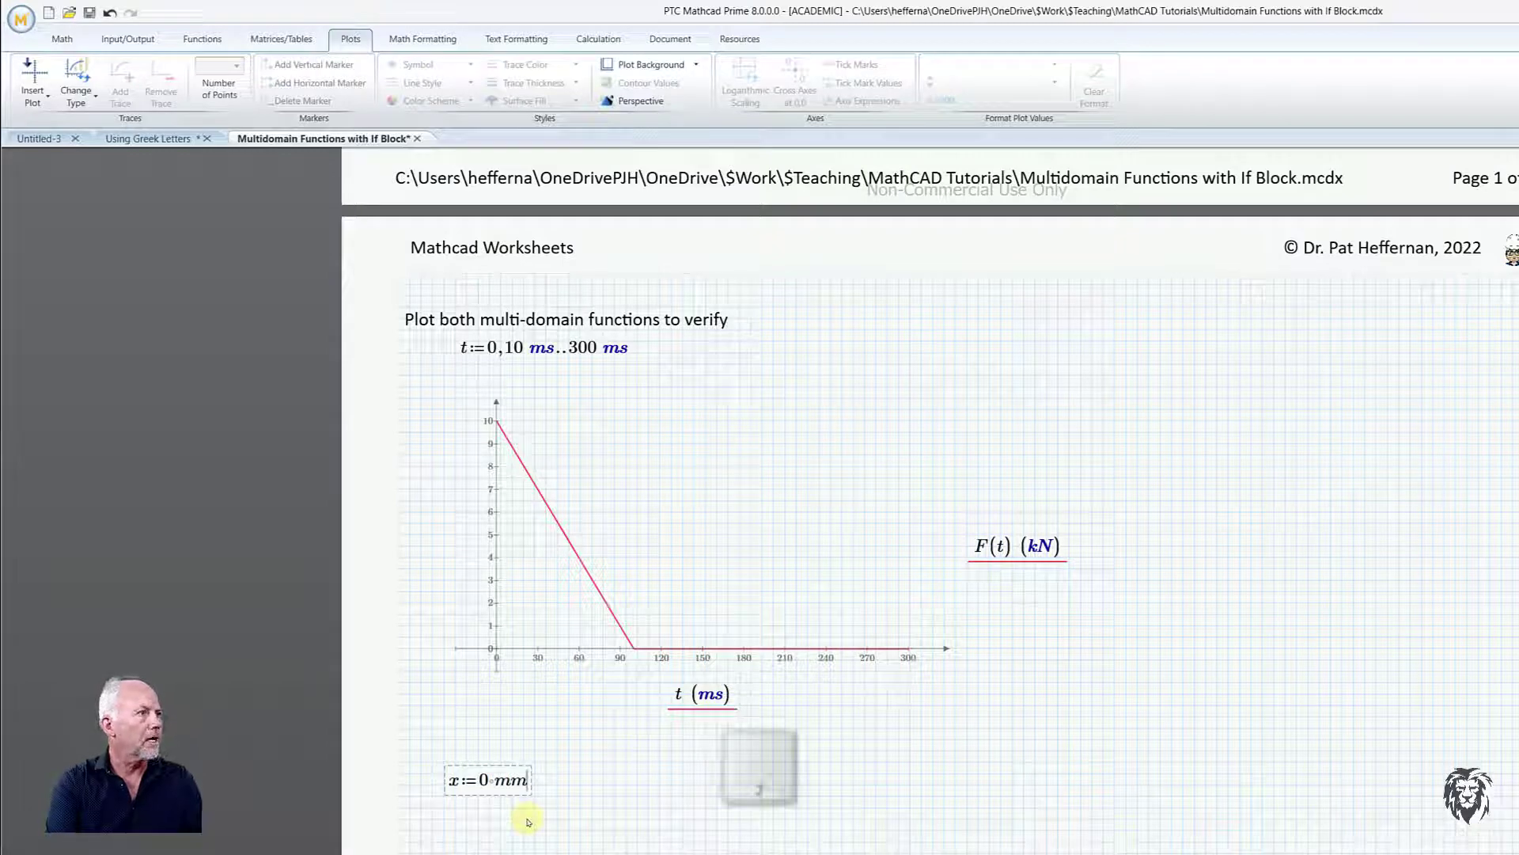
type(",")
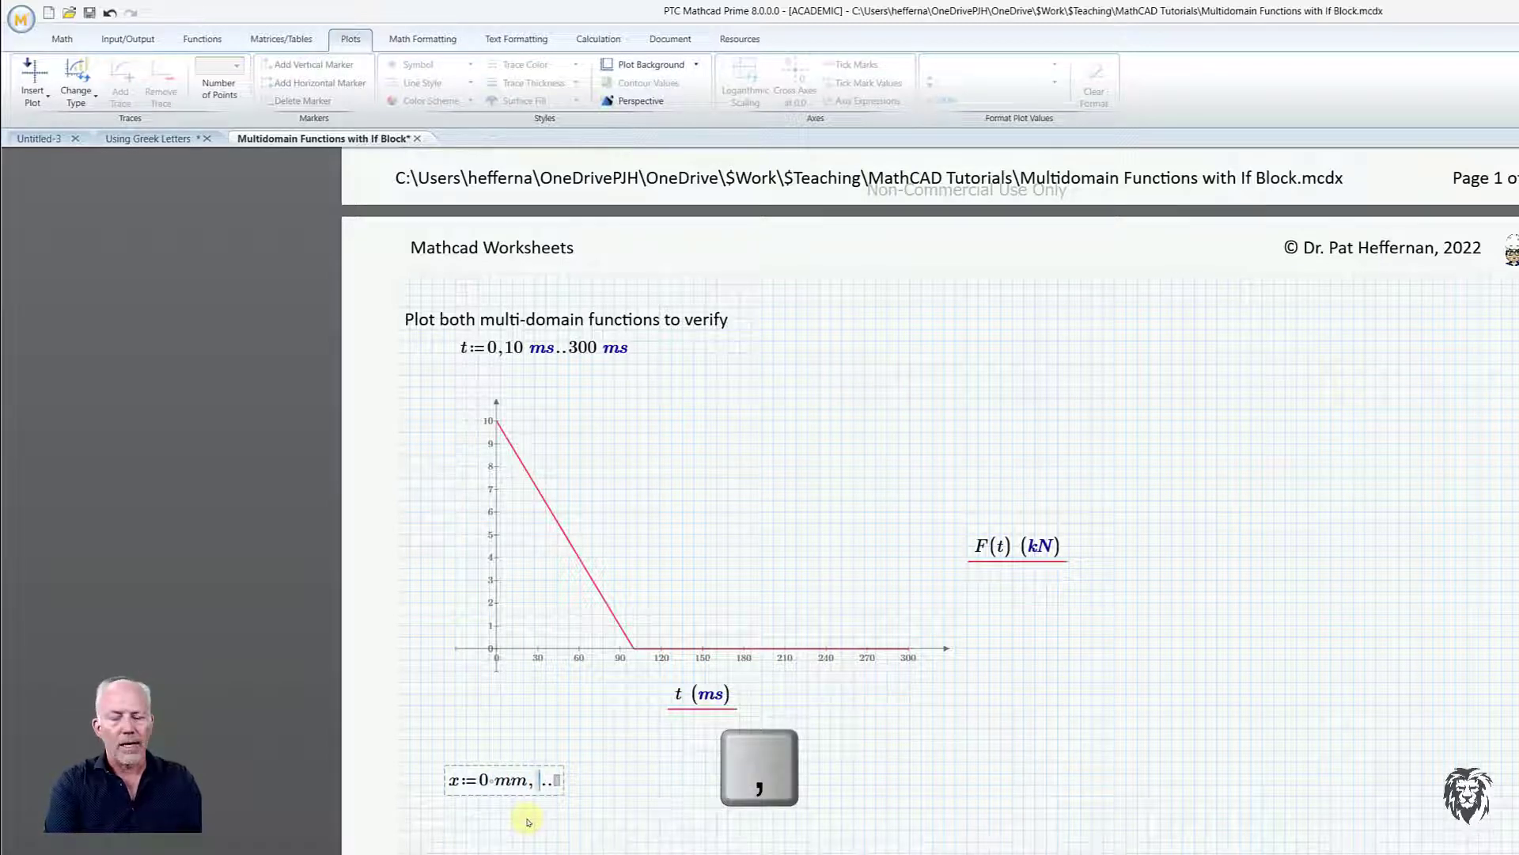
type("1·mm")
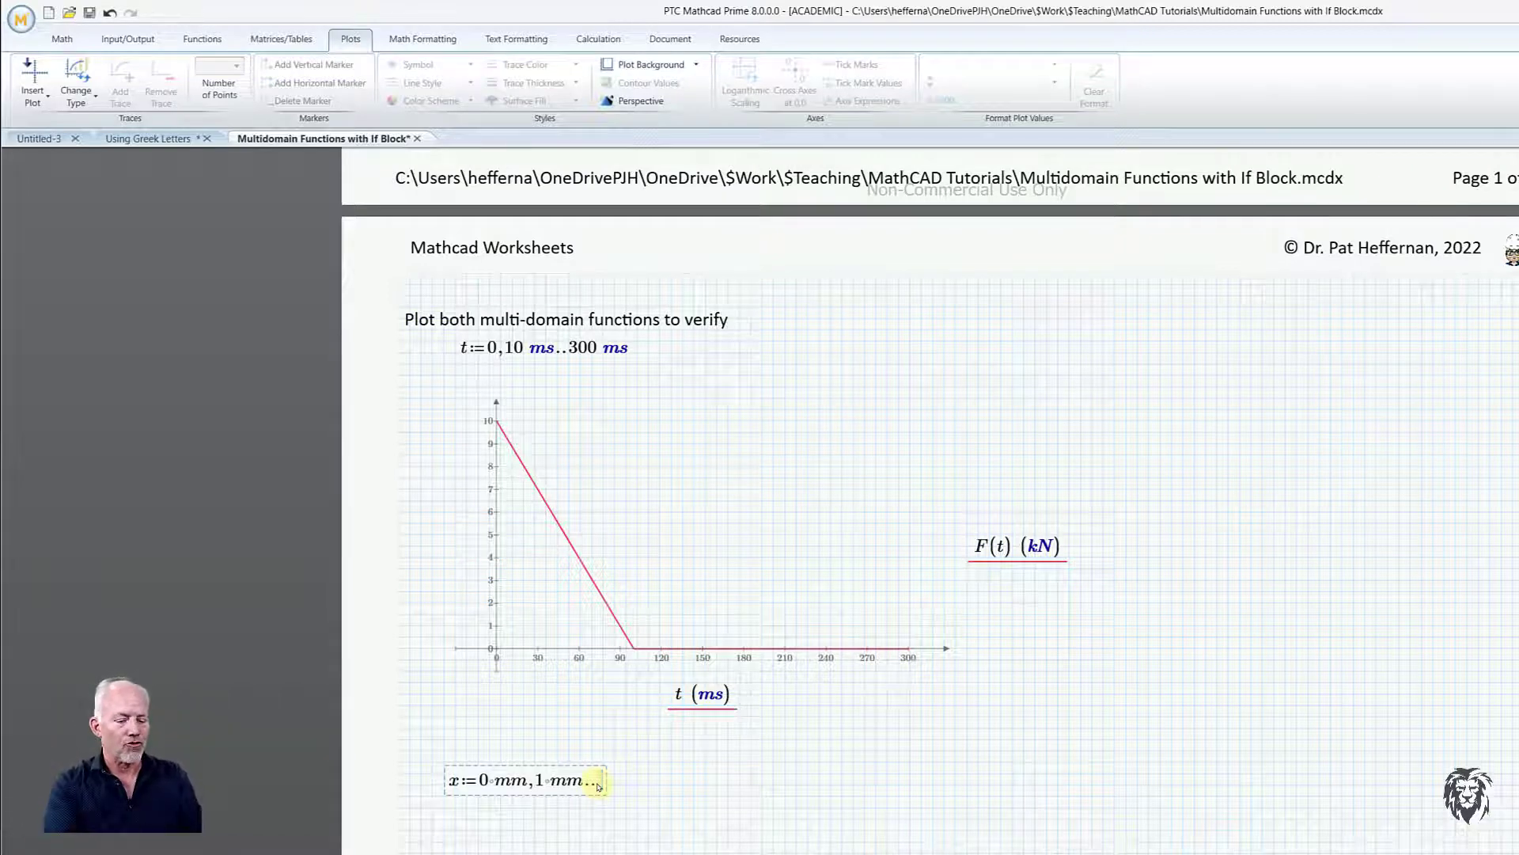
type("80 ")
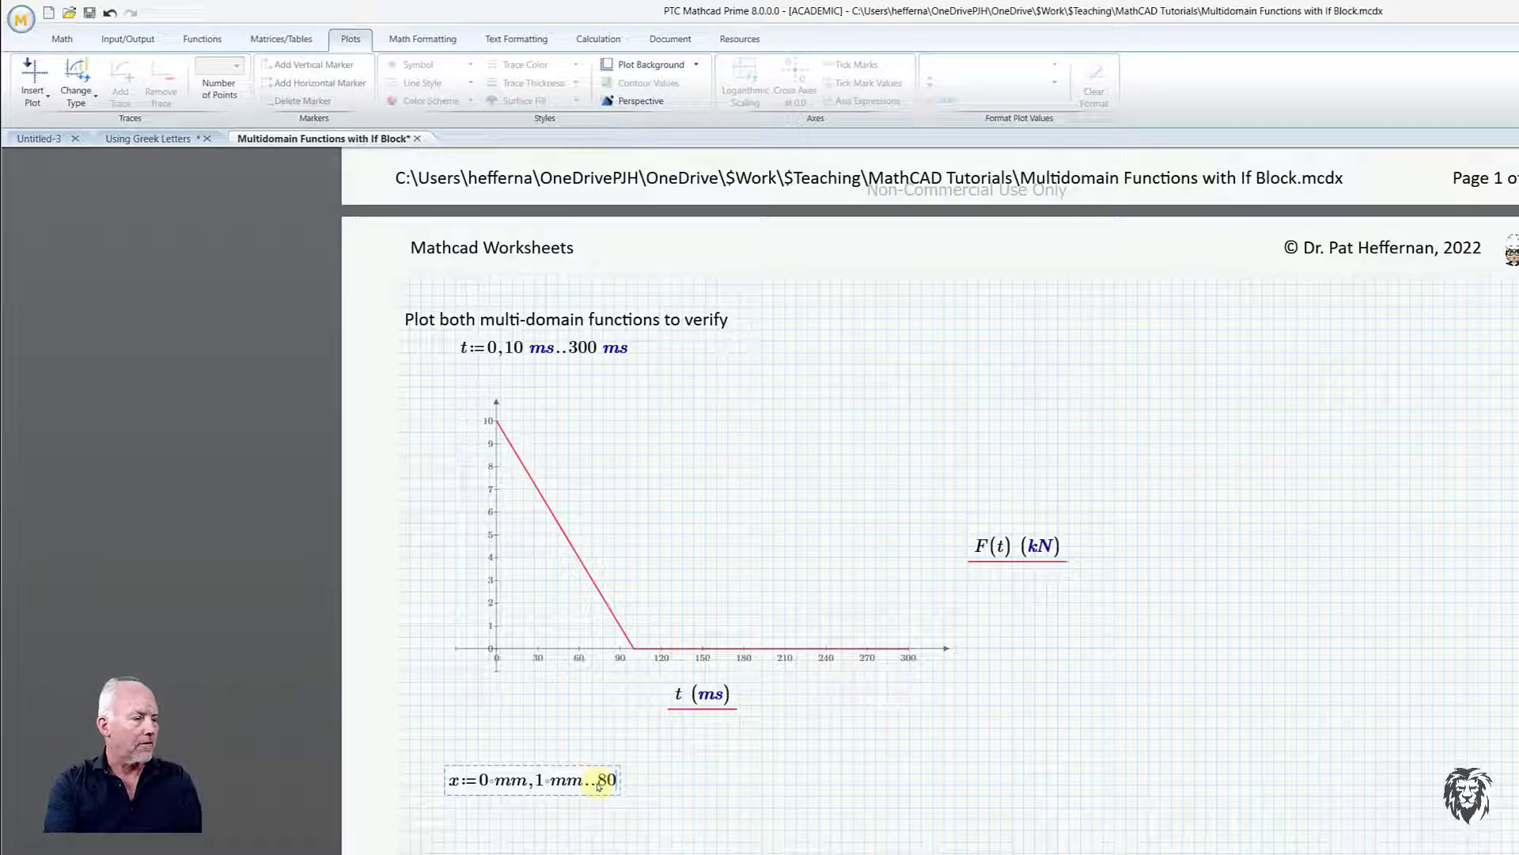
type("mm")
key("Return")
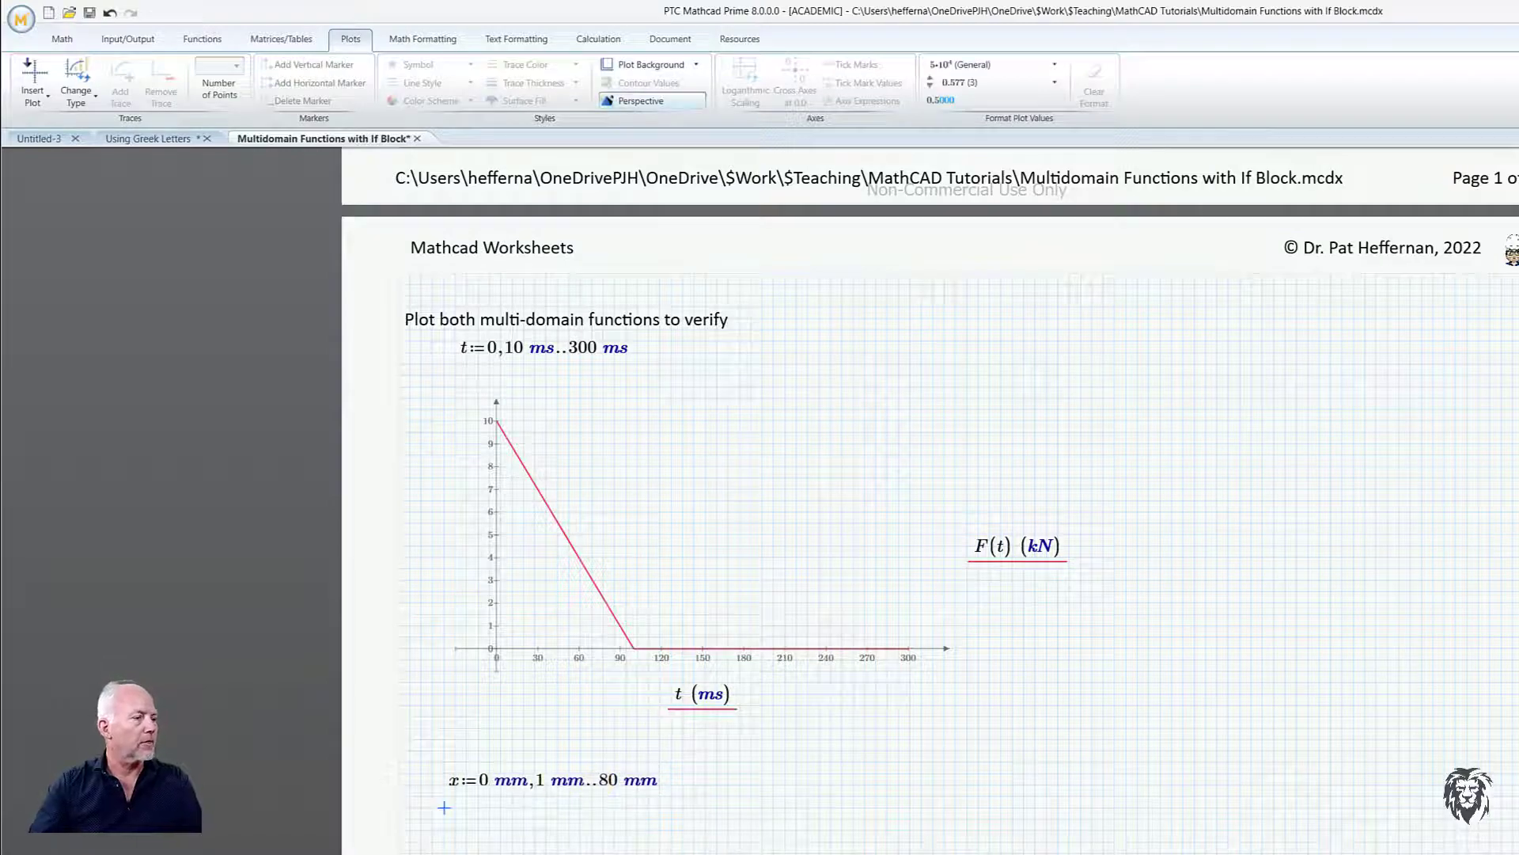
Insert a second XY plot below the x range, then resize and position it.
left_click(34, 76)
left_click(36, 130)
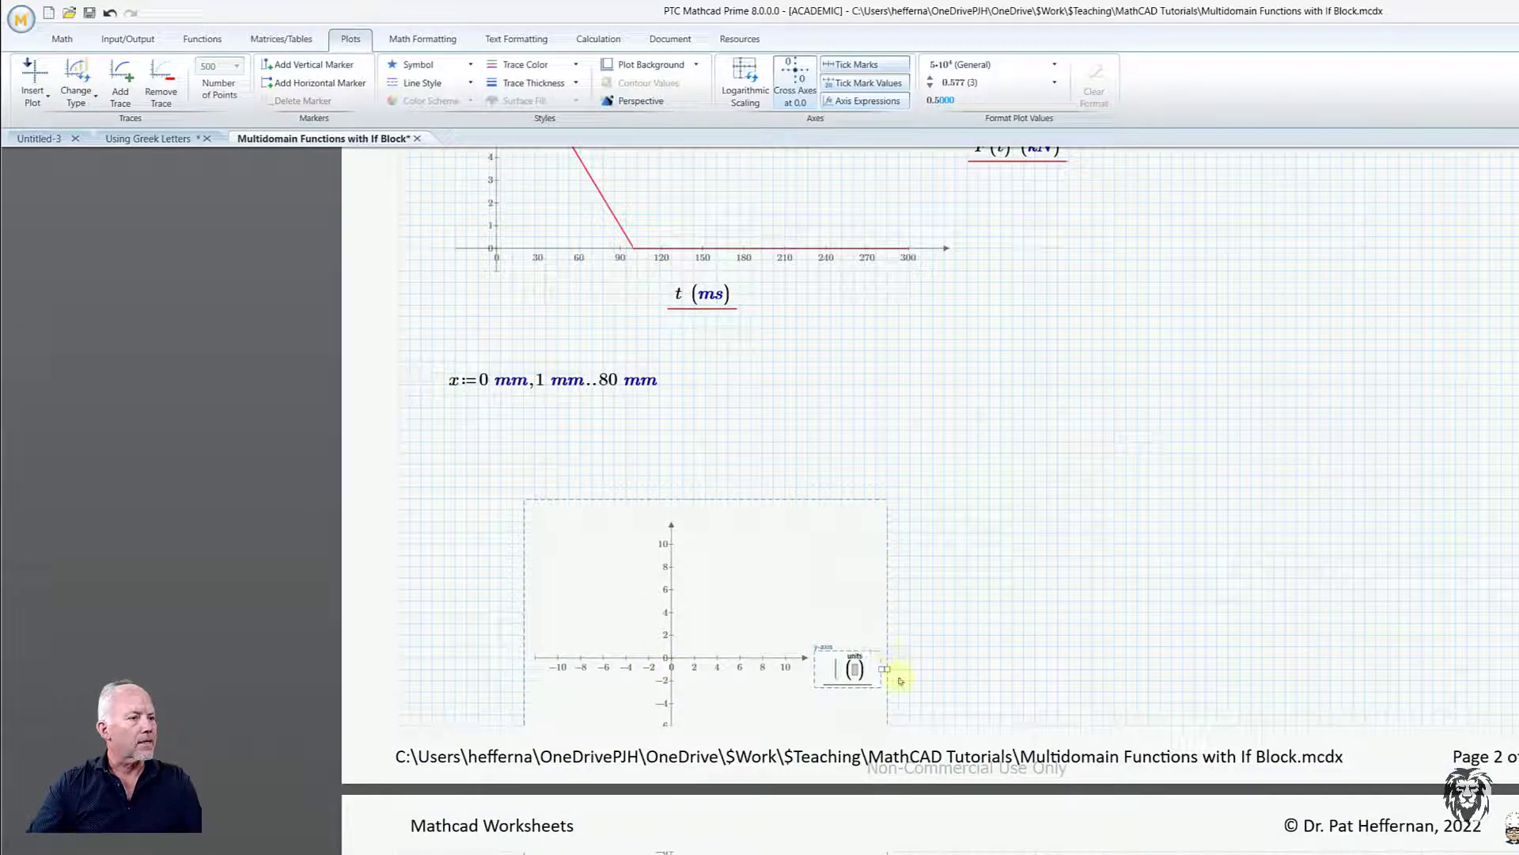
left_click_drag(886, 669, 782, 668)
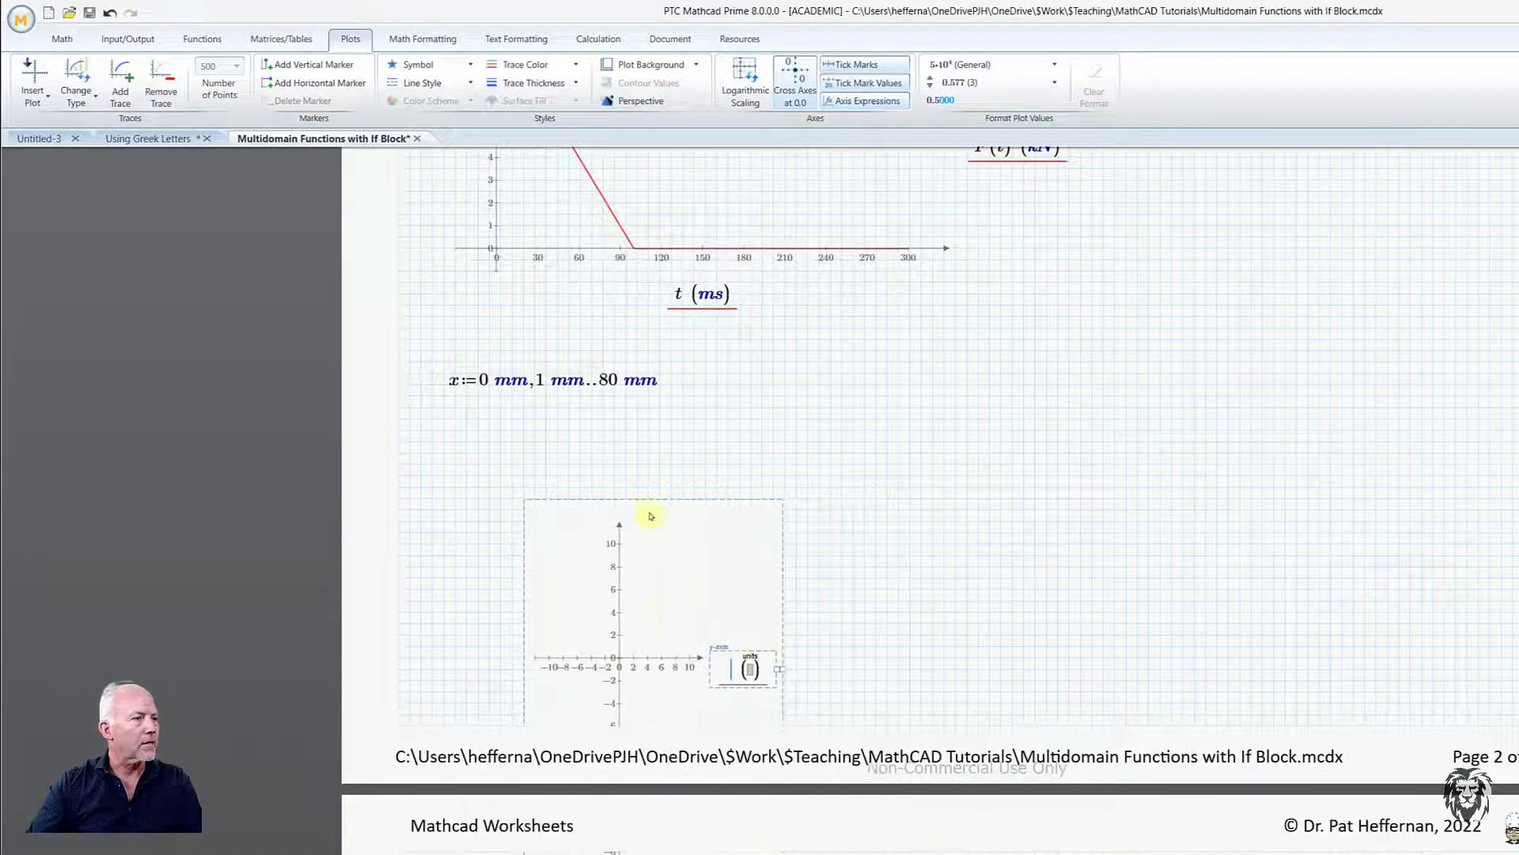
left_click_drag(648, 500, 728, 410)
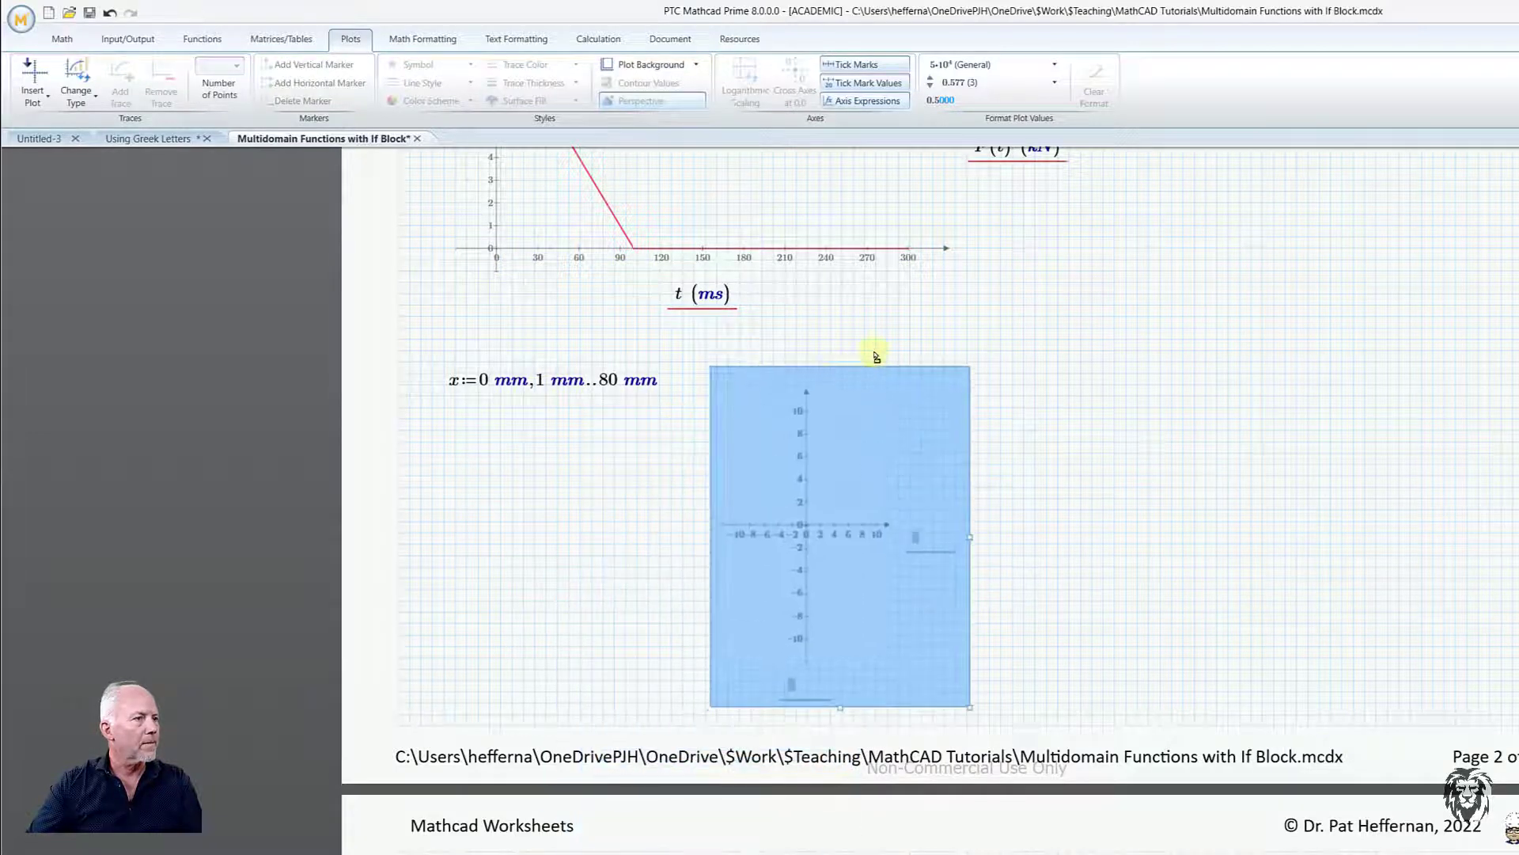
left_click_drag(876, 356, 902, 366)
left_click_drag(994, 543, 1374, 525)
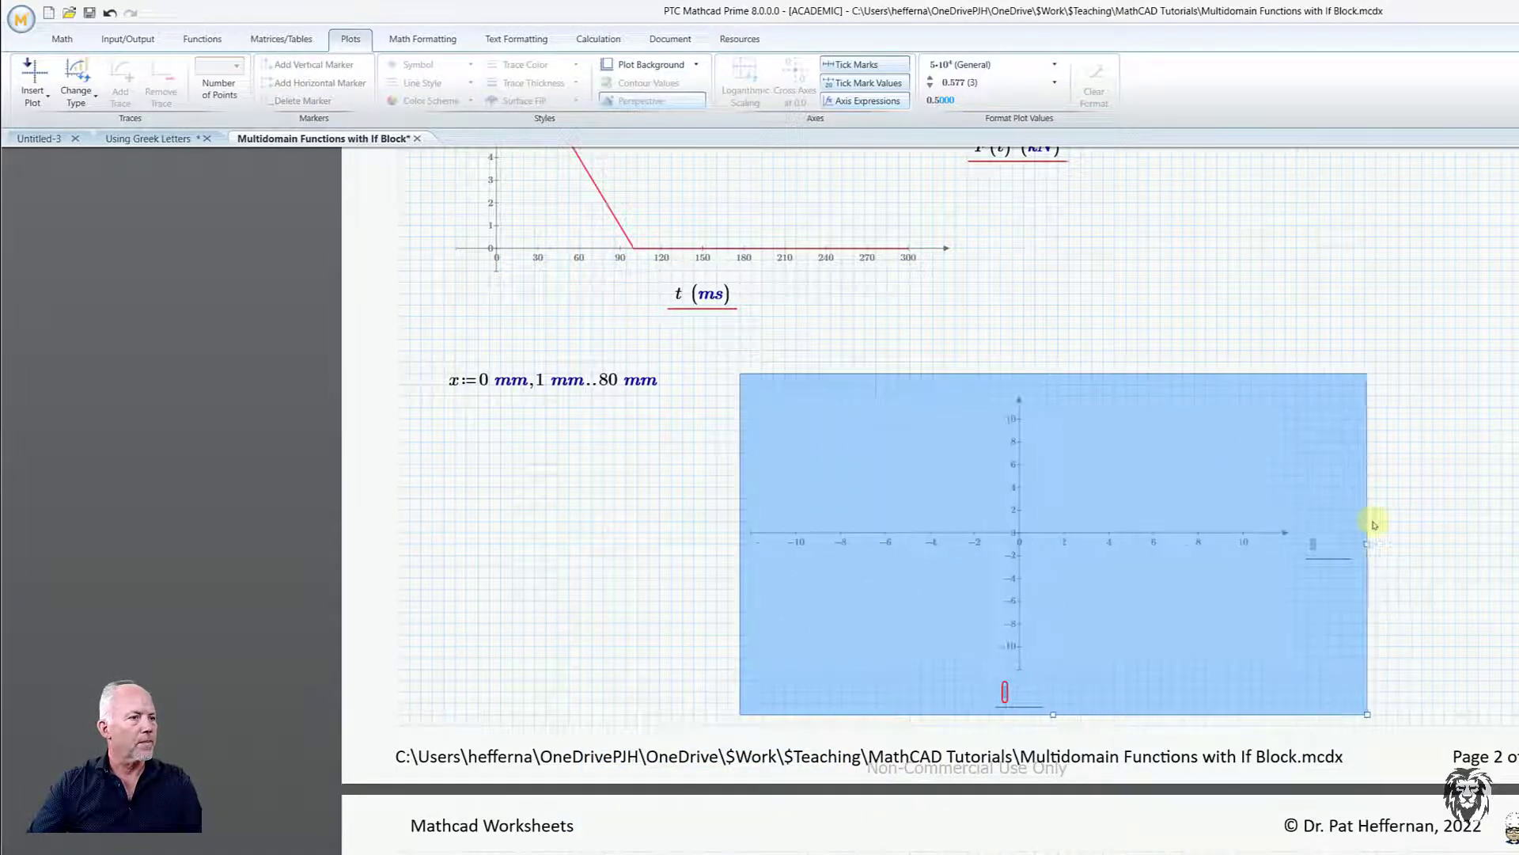
Label the axes x in mm and R(x), correcting lowercase r to R.
left_click(997, 693)
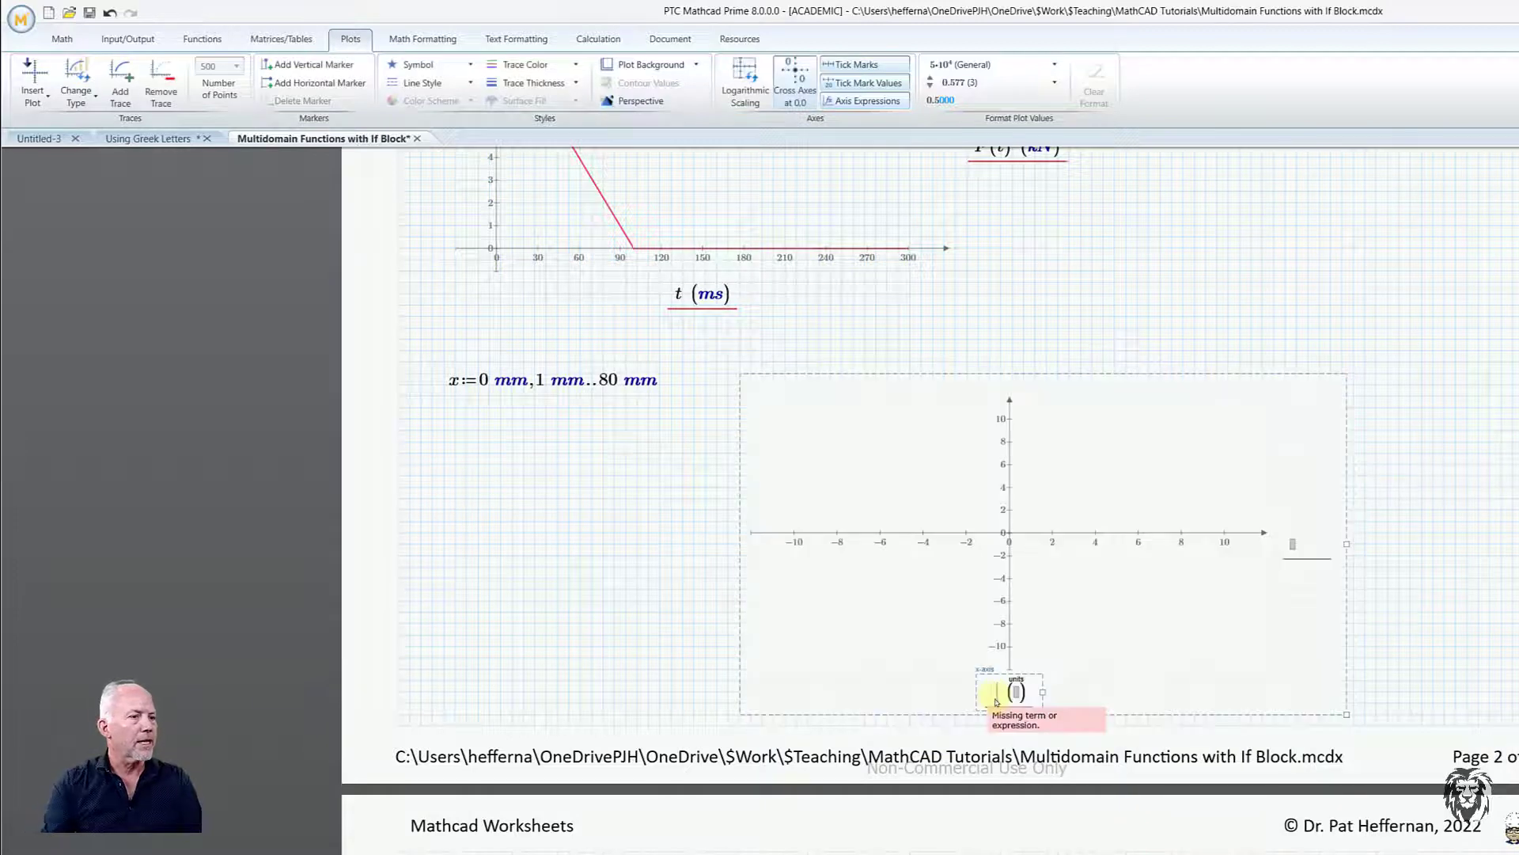
type("x")
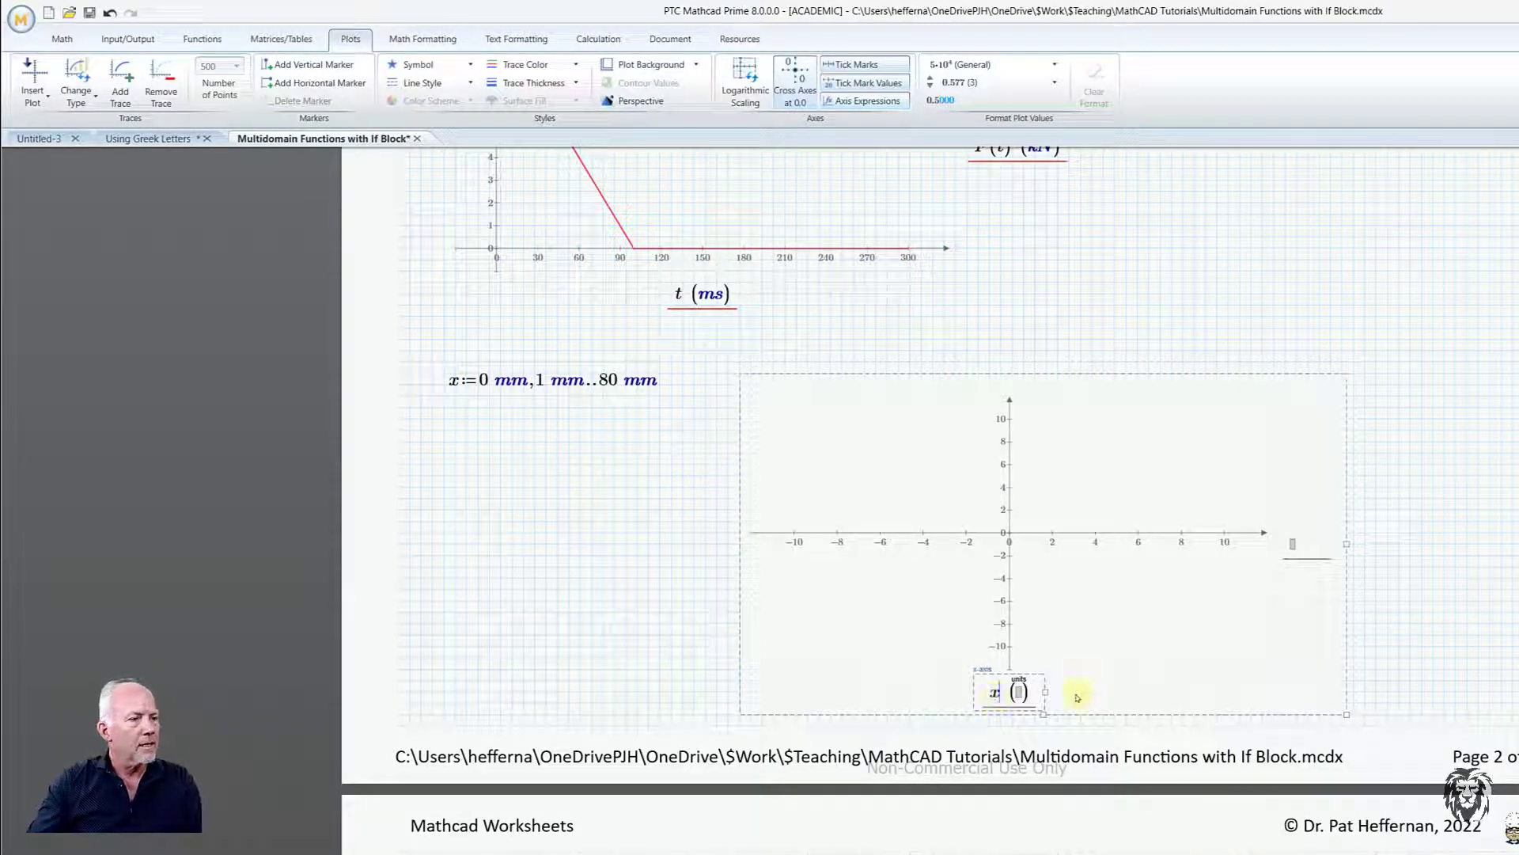
left_click(1021, 693)
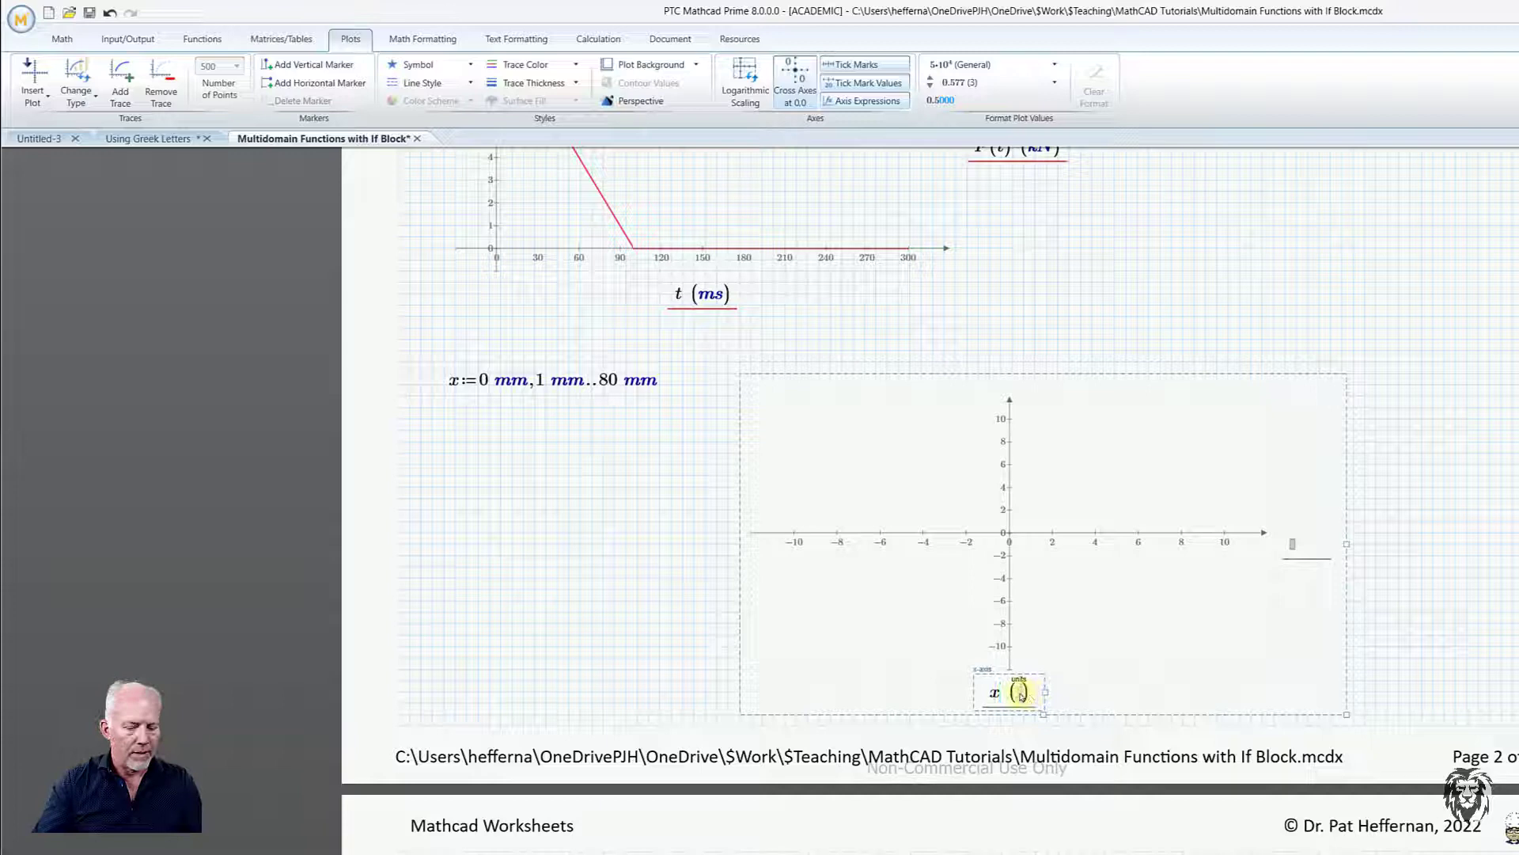
type("mm")
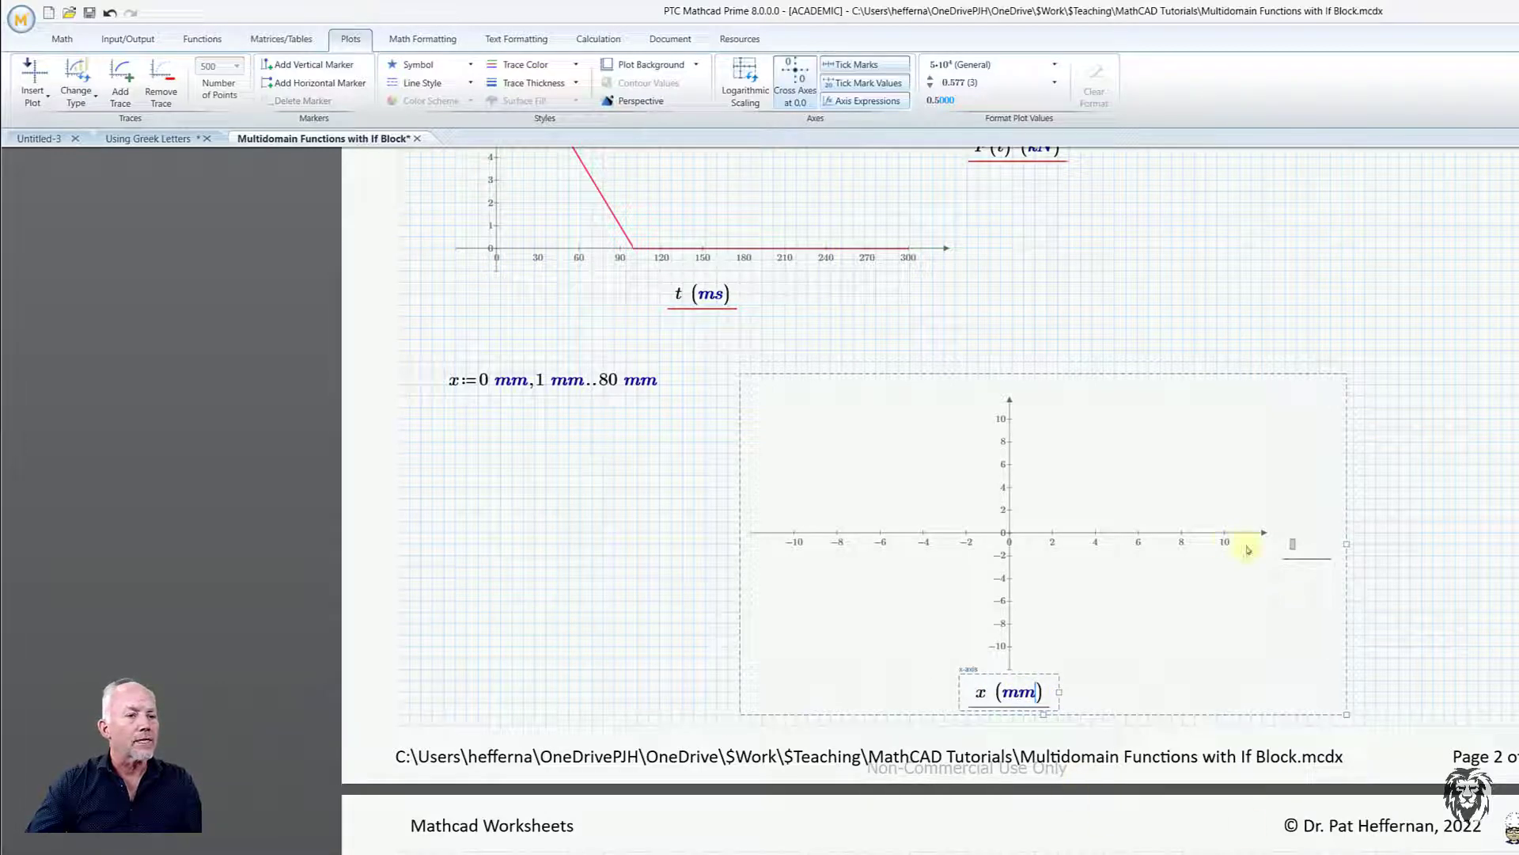
left_click(1292, 545)
type("r")
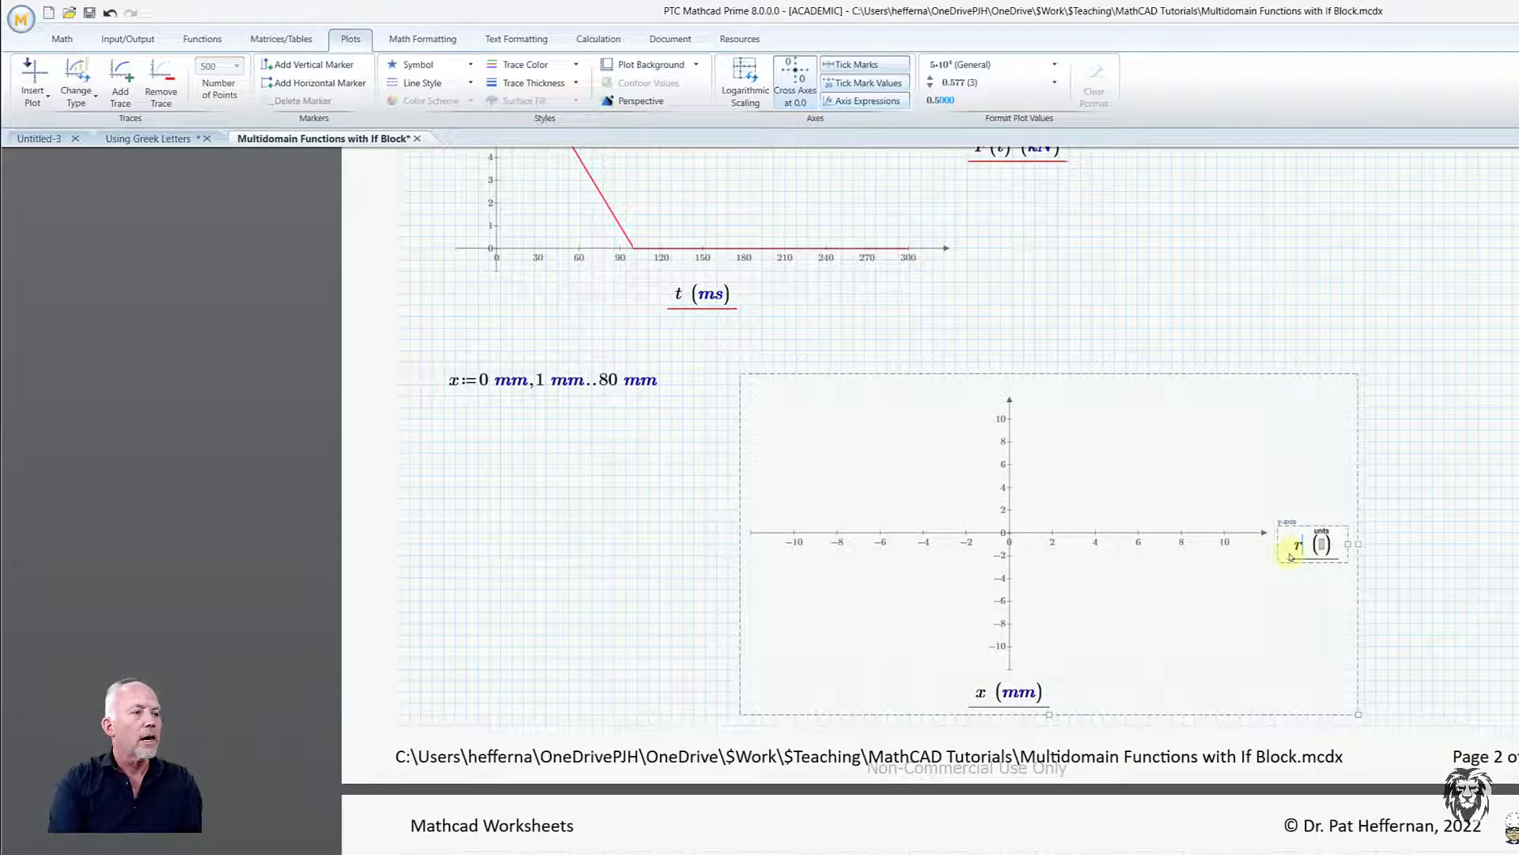
type("(x")
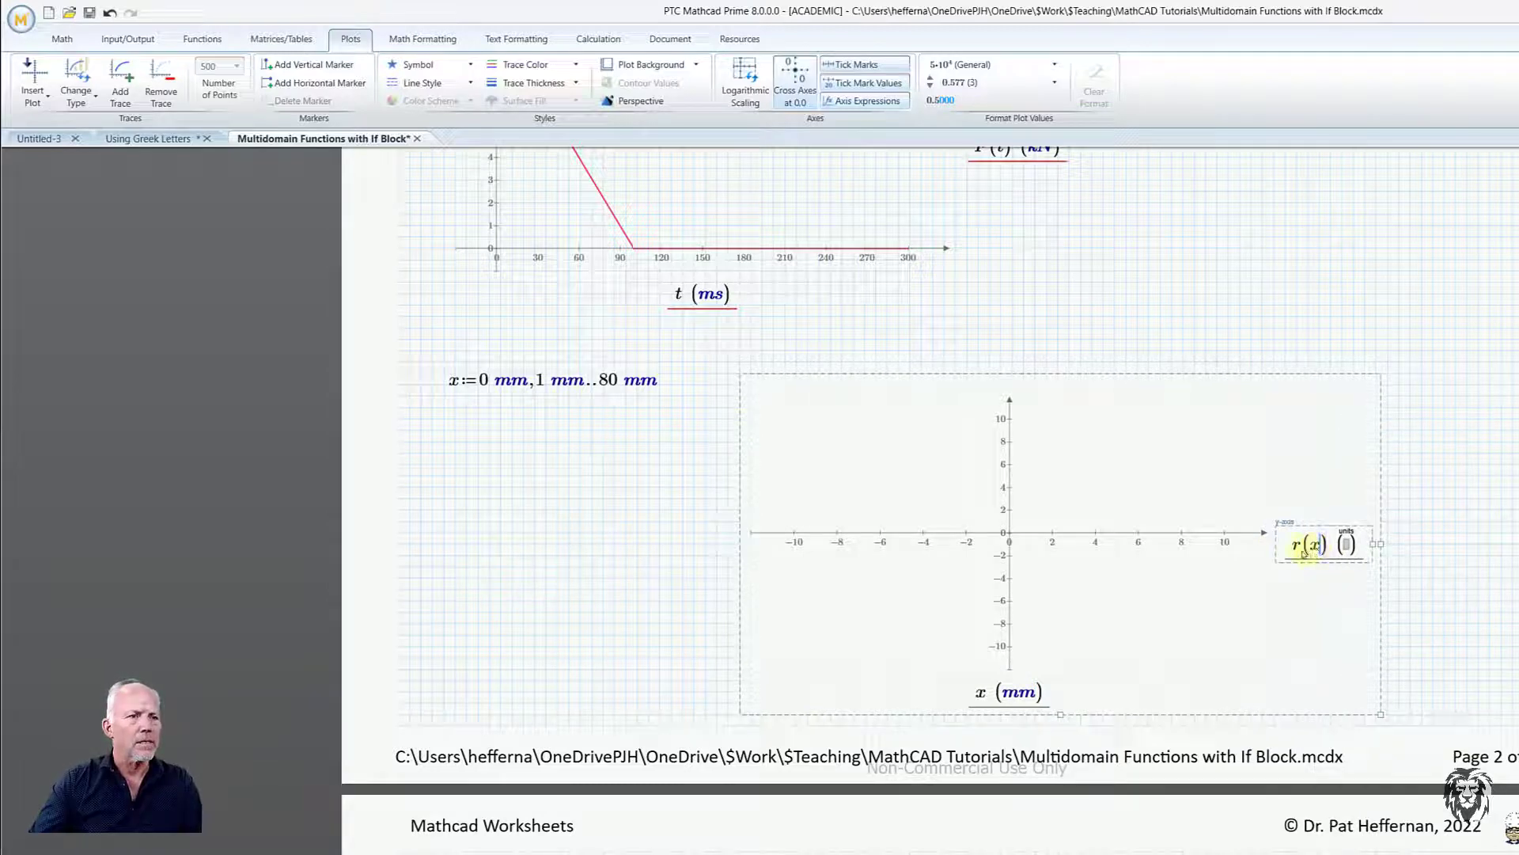
left_click(1302, 554)
key("BackSpace")
type("R")
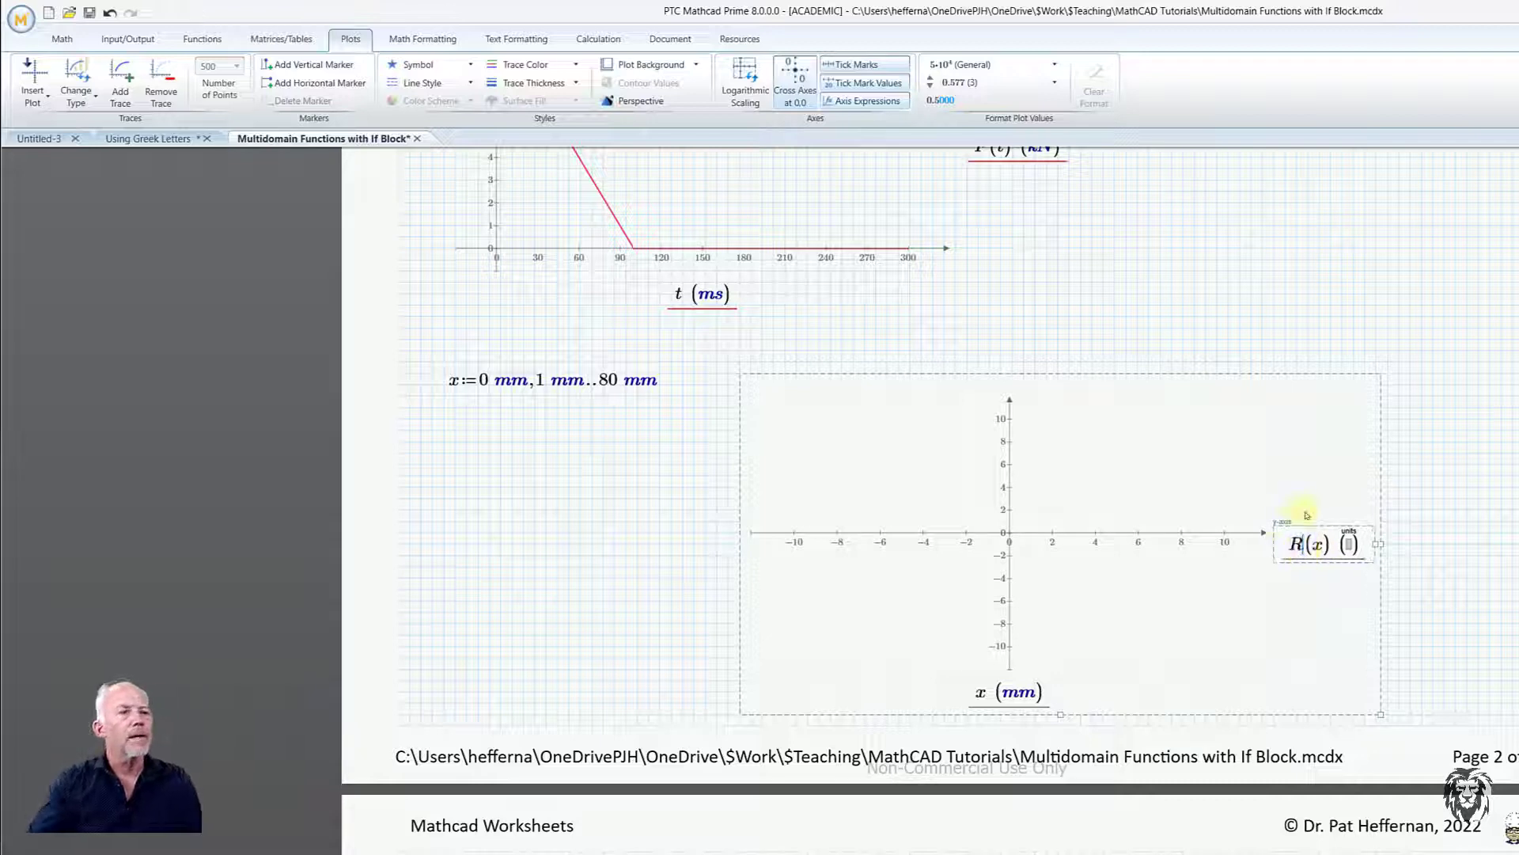
left_click(1350, 545)
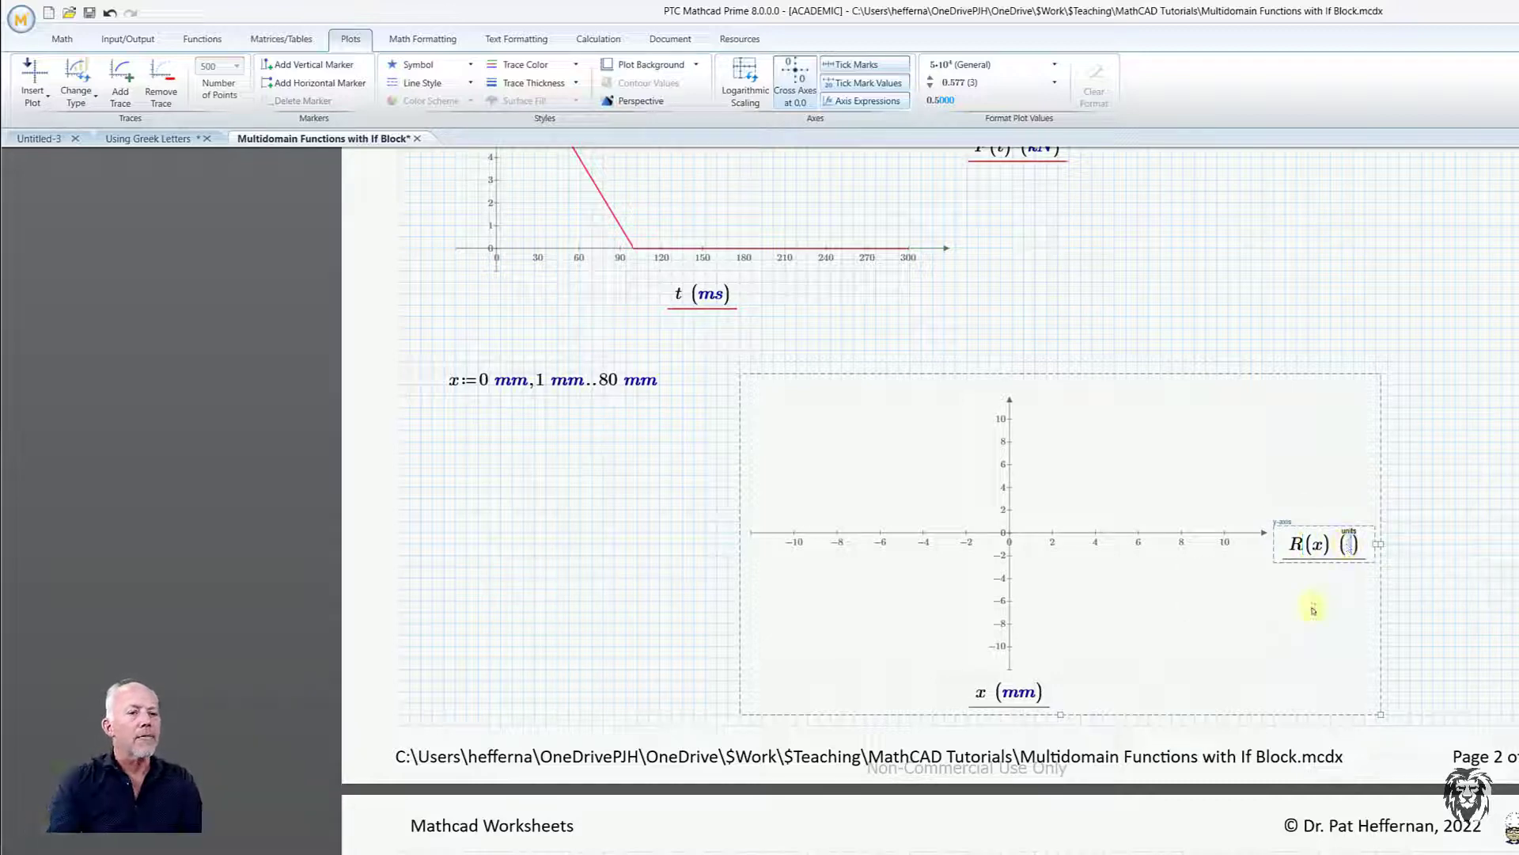
Give R(x) kN units, retry the x-axis label after 'Plotting failed', then select the x range.
type("kN")
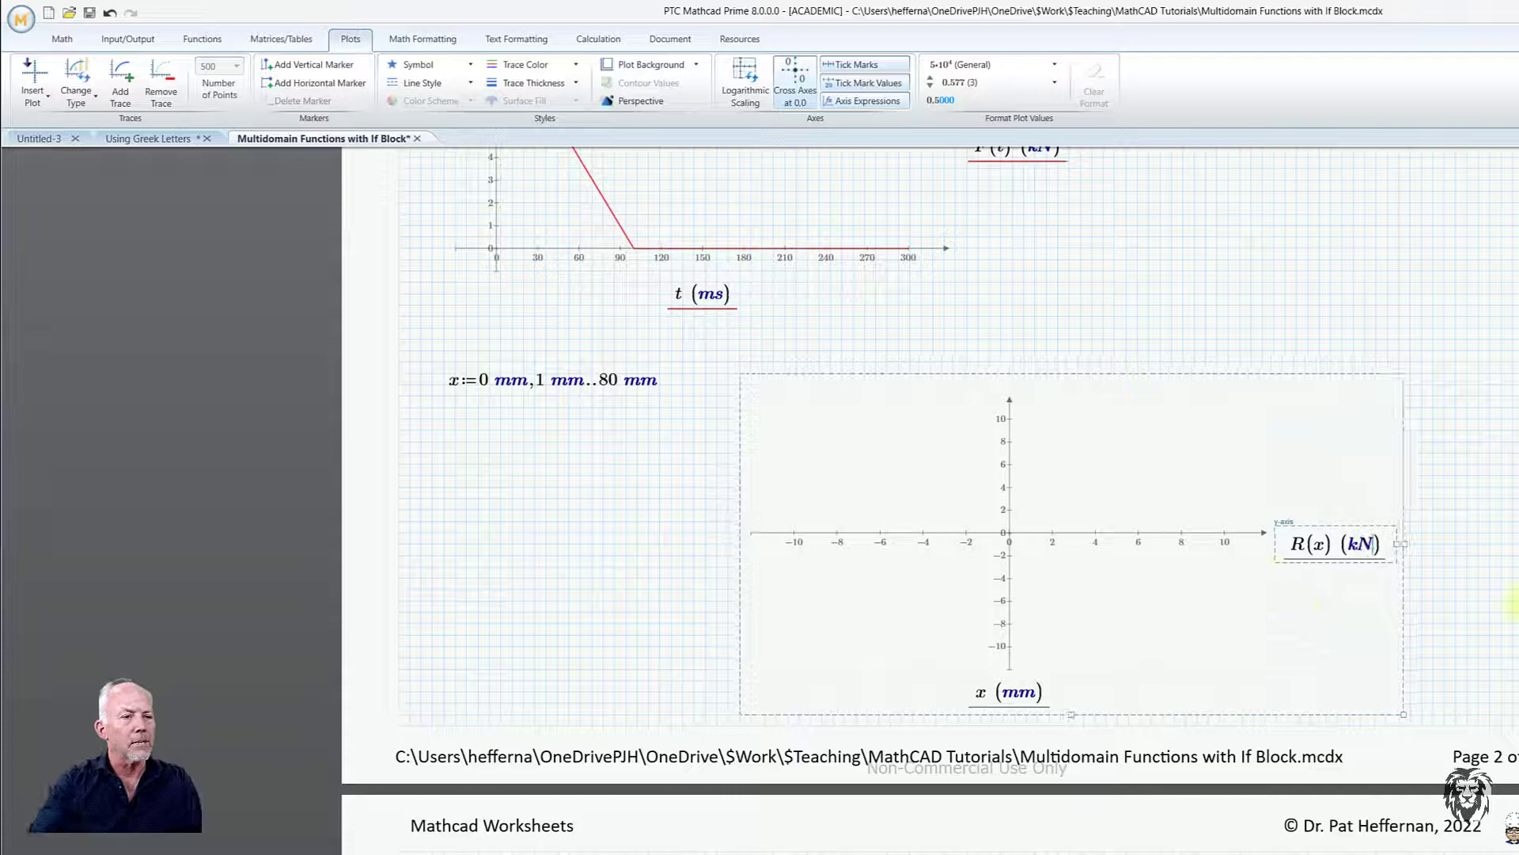
left_click(1443, 584)
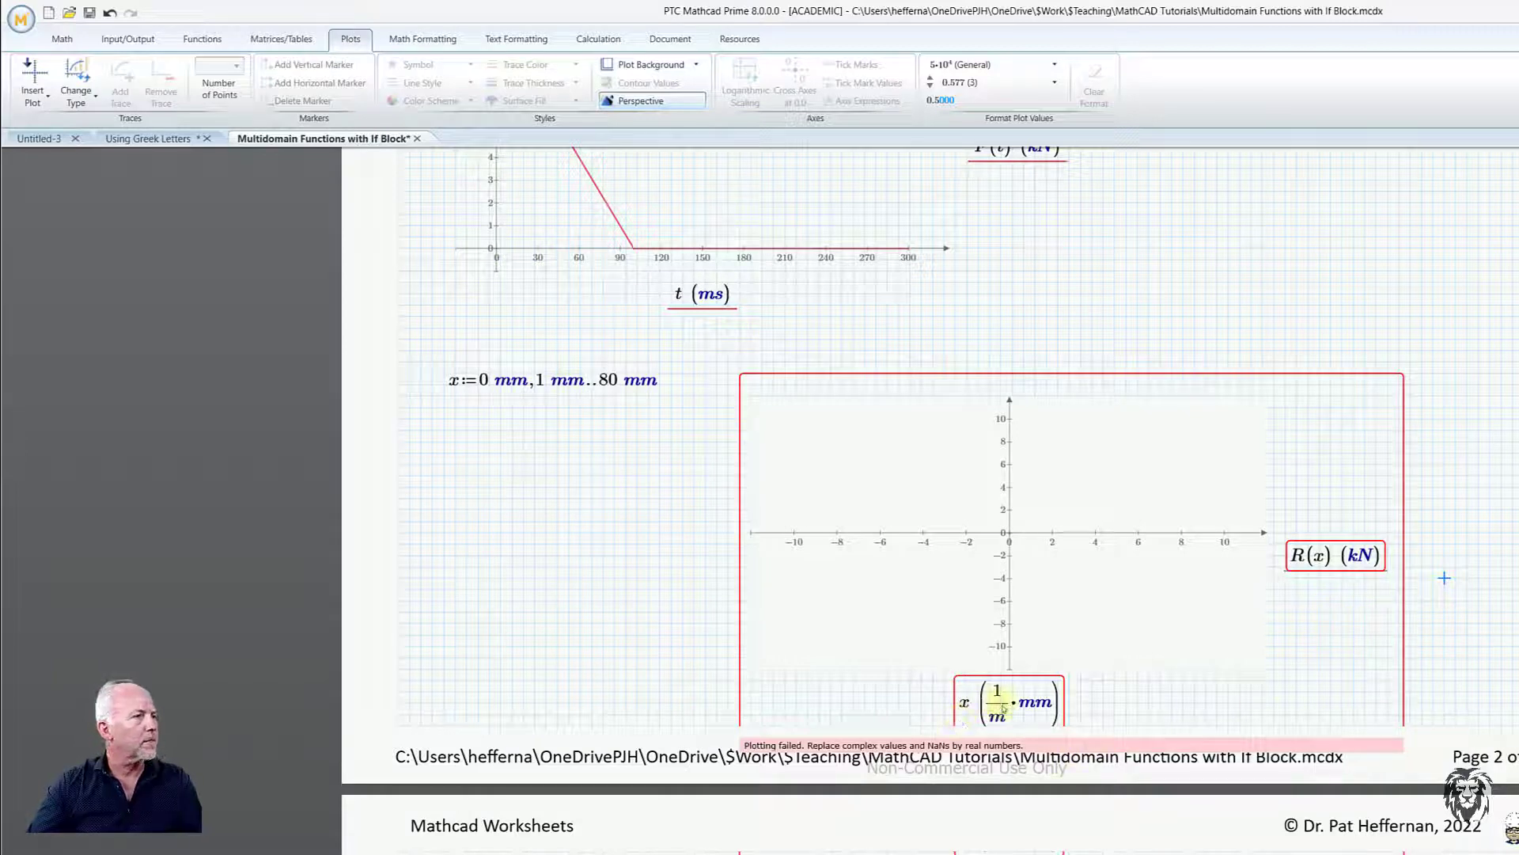
left_click(1029, 704)
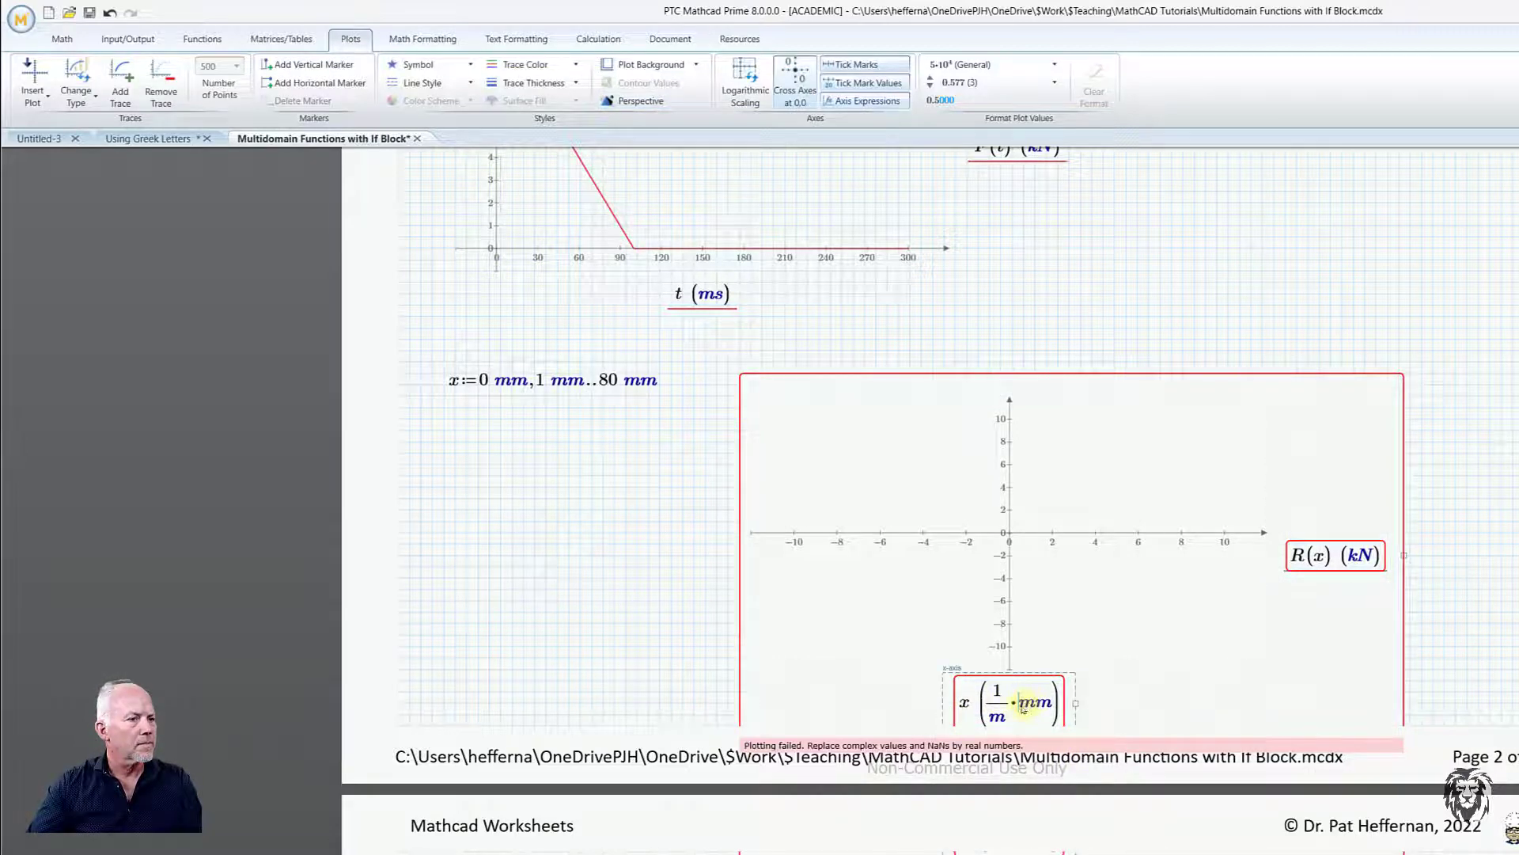
key("BackSpace")
key("BackSpace")
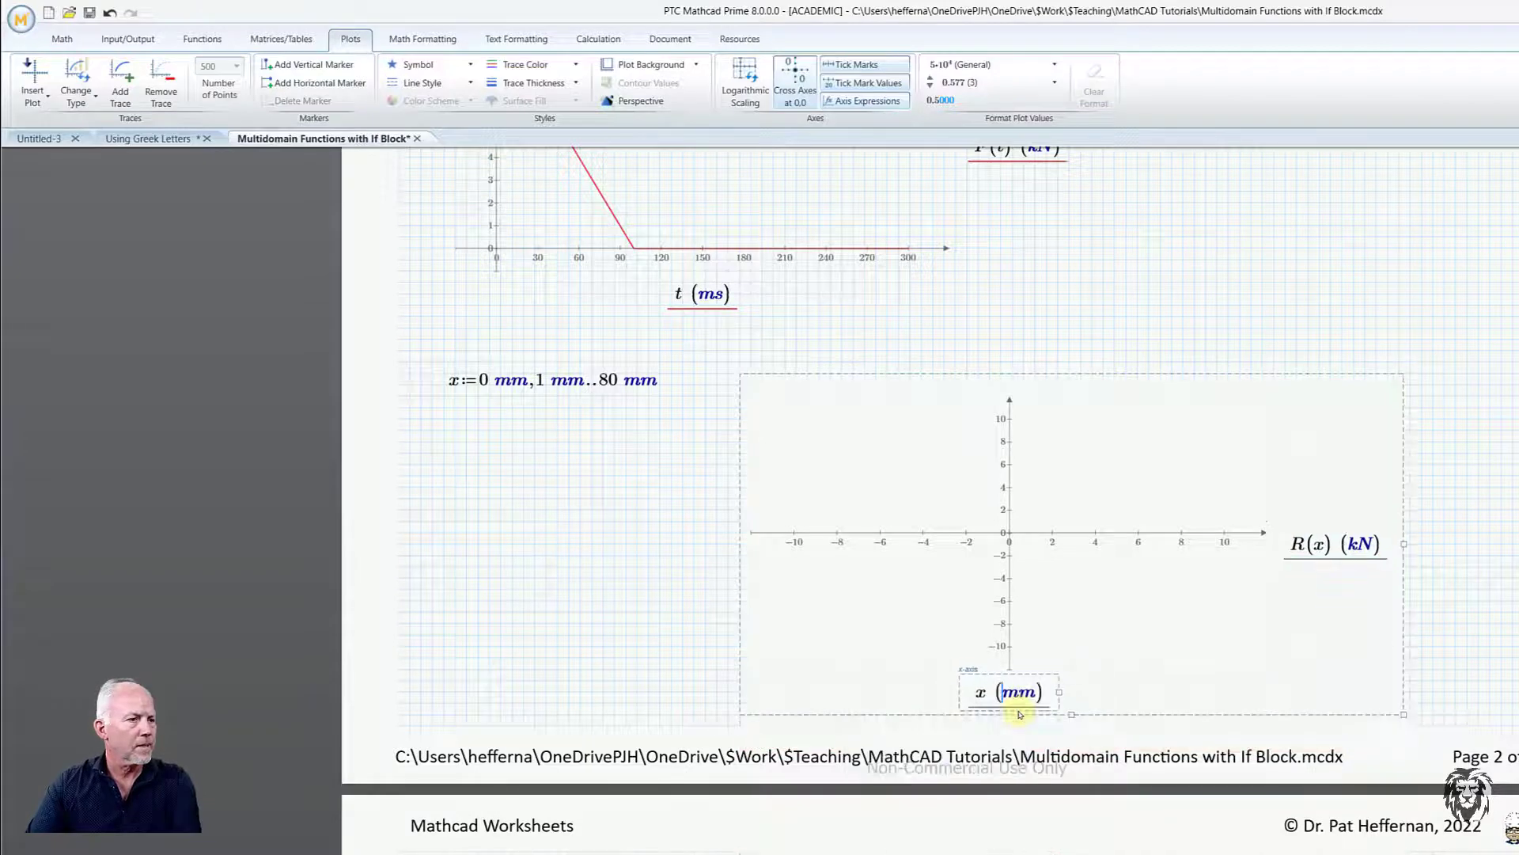
left_click(1479, 676)
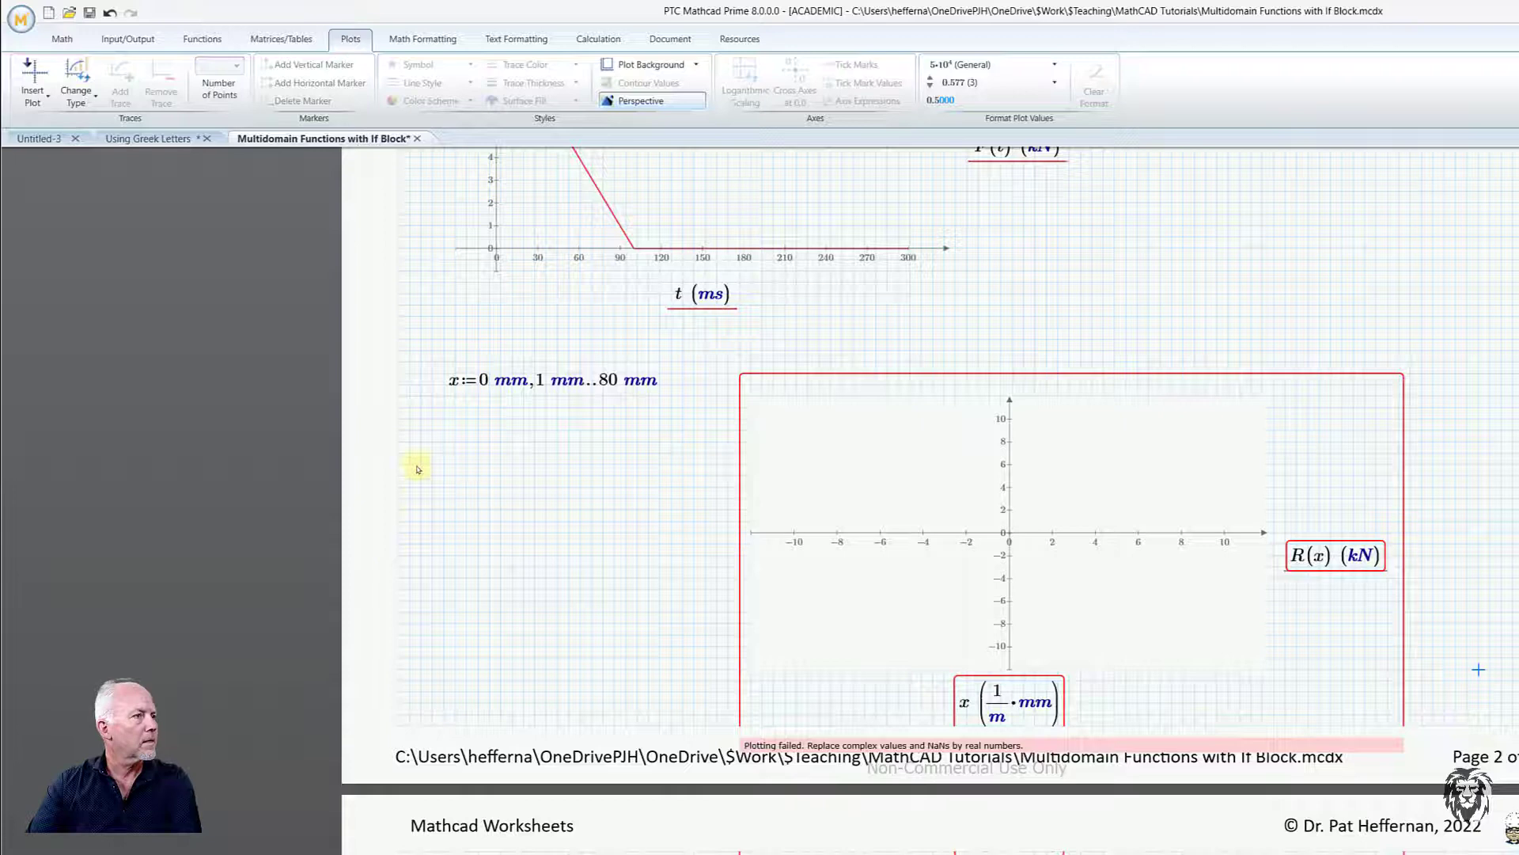
left_click_drag(401, 383, 532, 424)
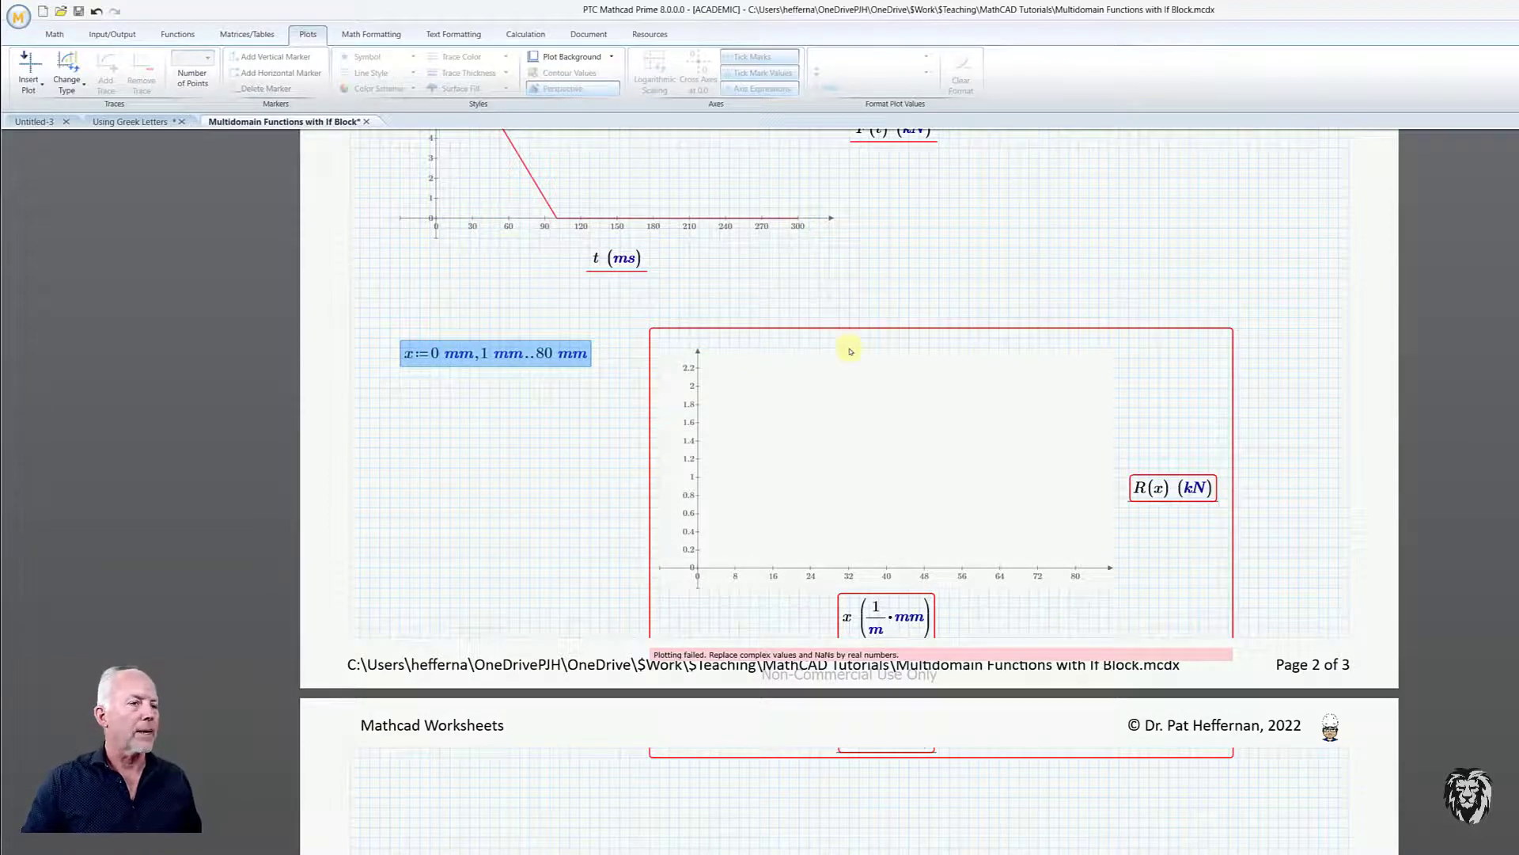
Move the R(x) plot beneath the x := definition and align the range above it.
left_click(883, 354)
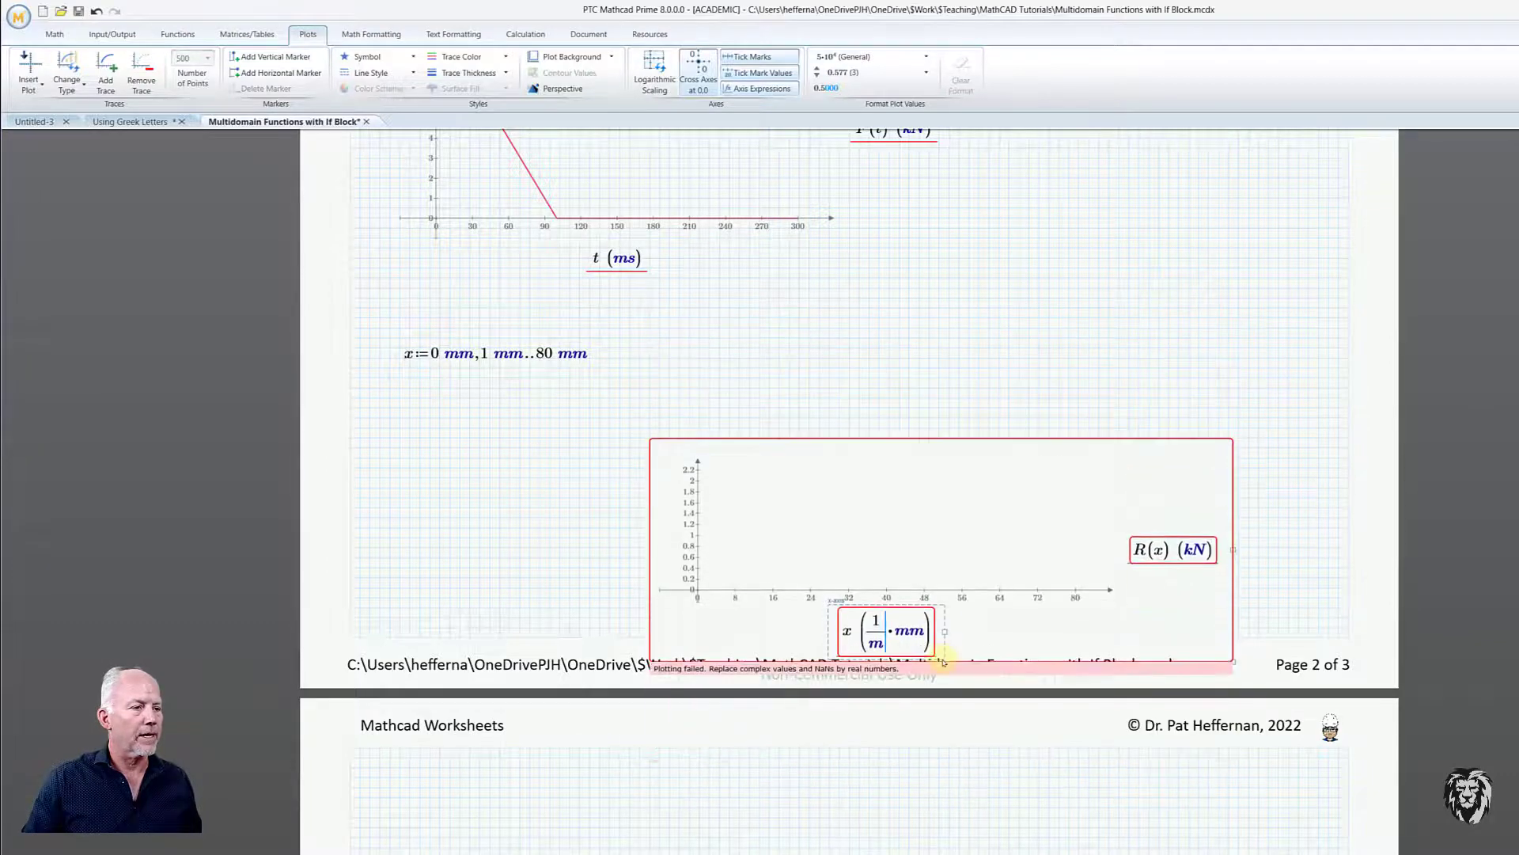
scroll(865, 473, "up", 3)
left_click_drag(855, 565, 604, 604)
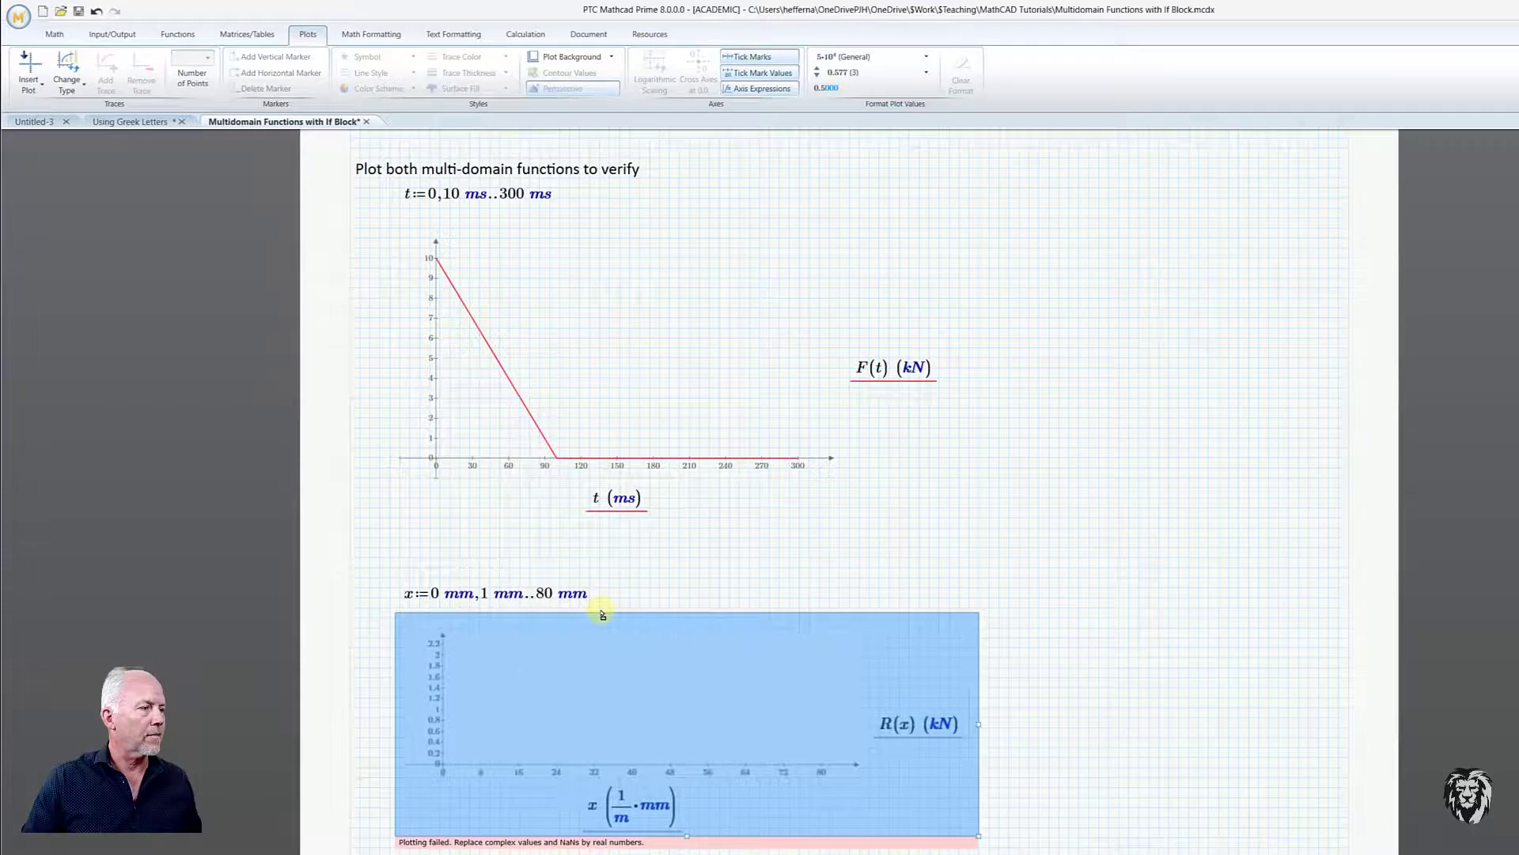
left_click(809, 579)
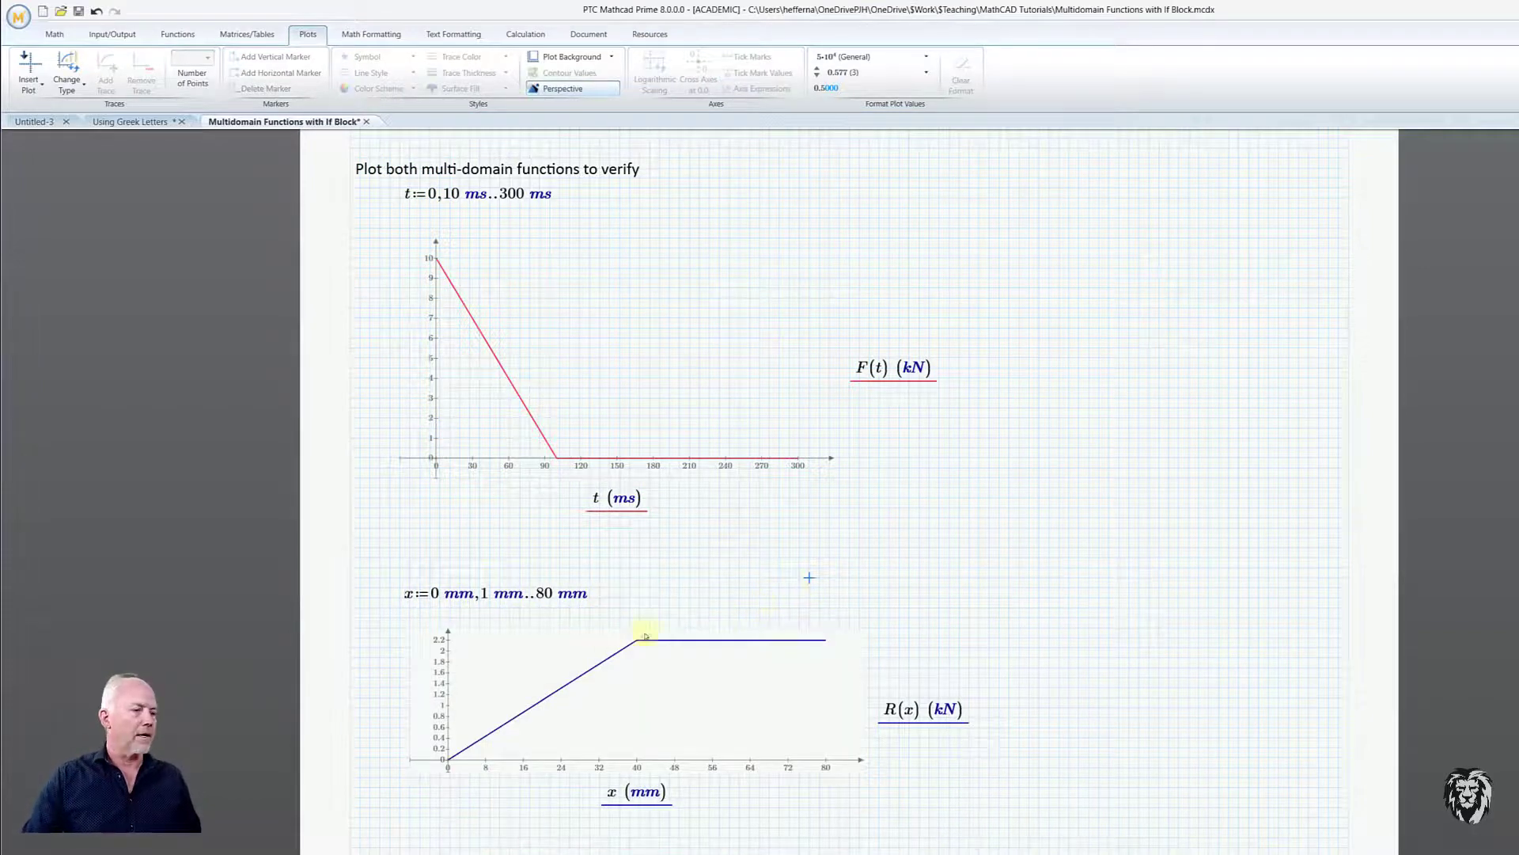
left_click(511, 592)
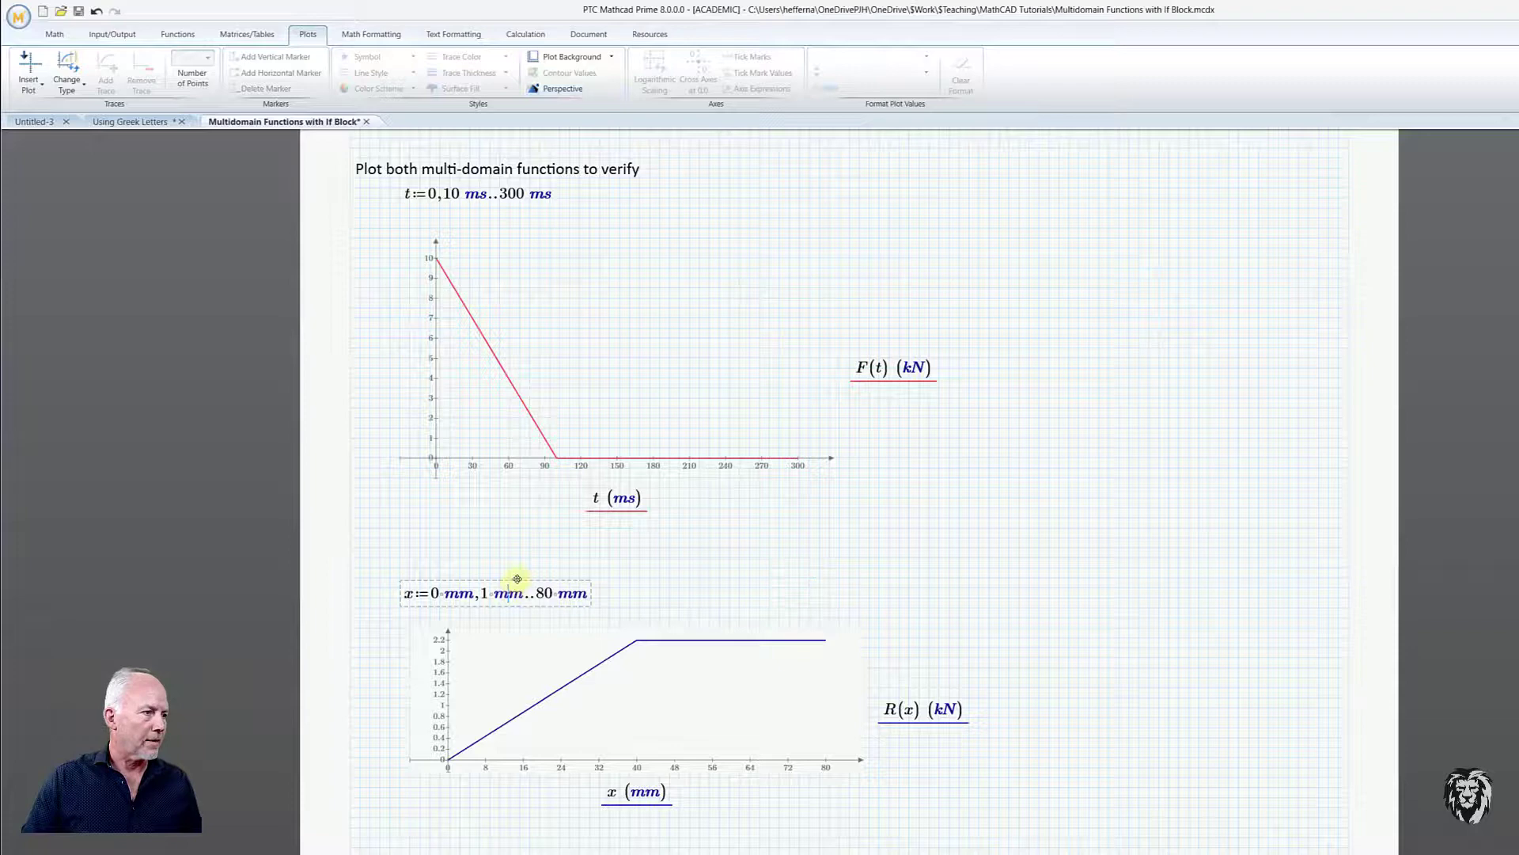
left_click_drag(517, 579, 527, 569)
left_click(744, 717)
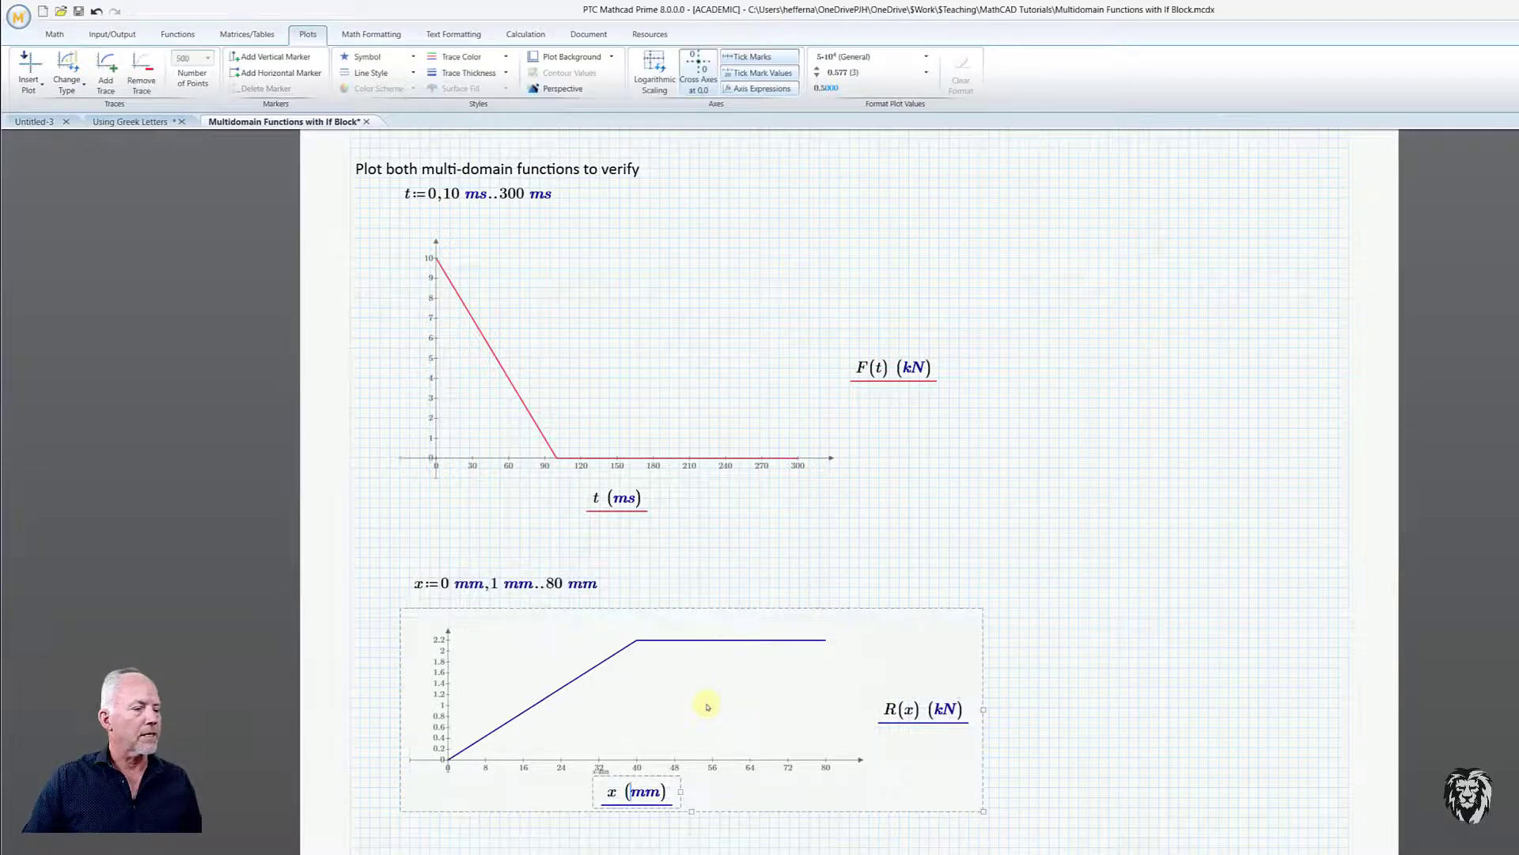
left_click(779, 548)
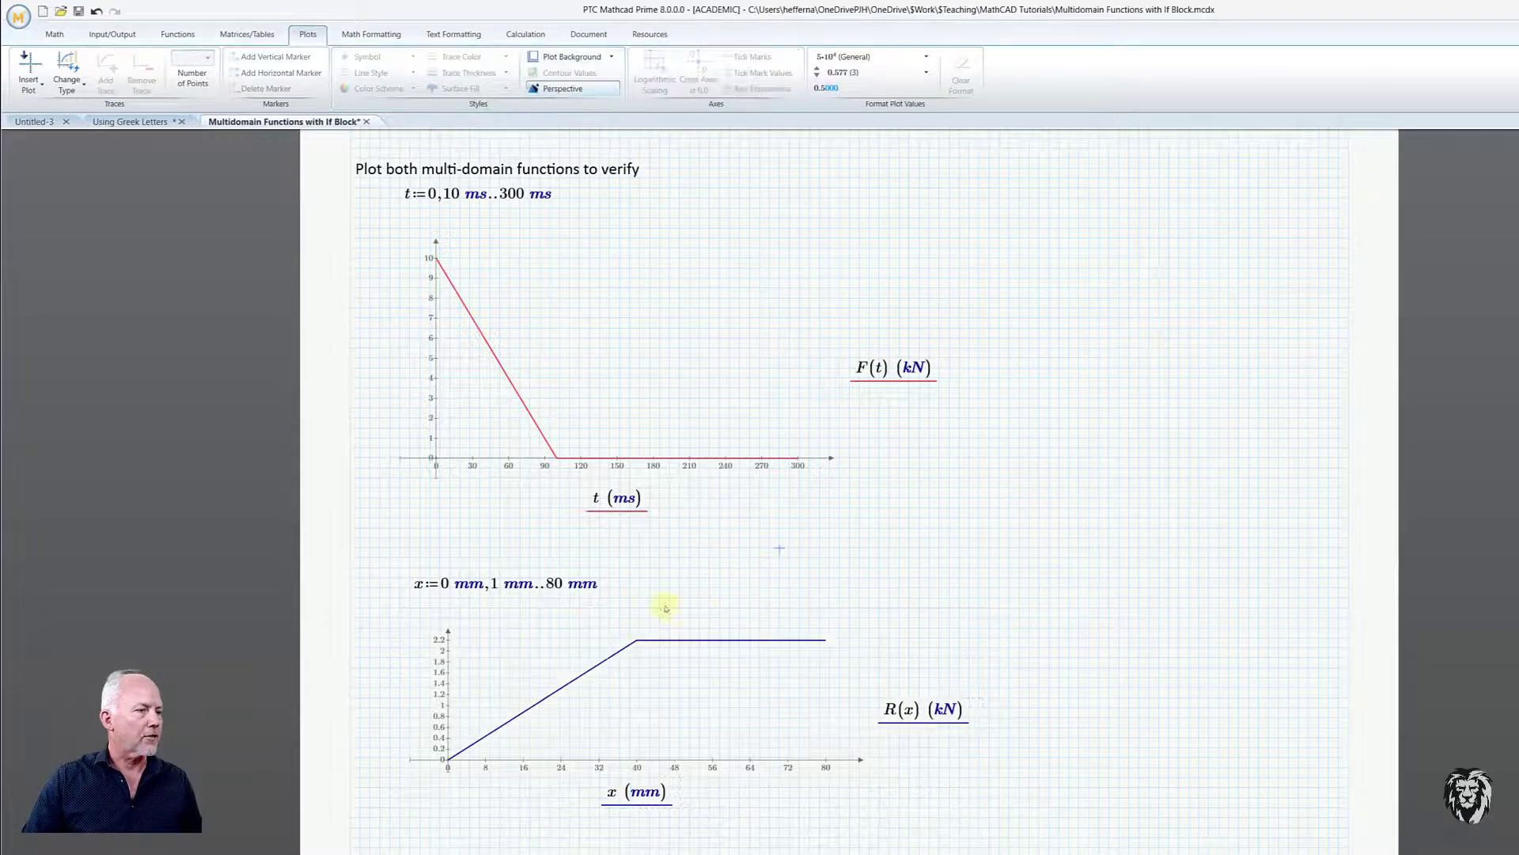
Change the R(x) trace colour to orange.
left_click(592, 667)
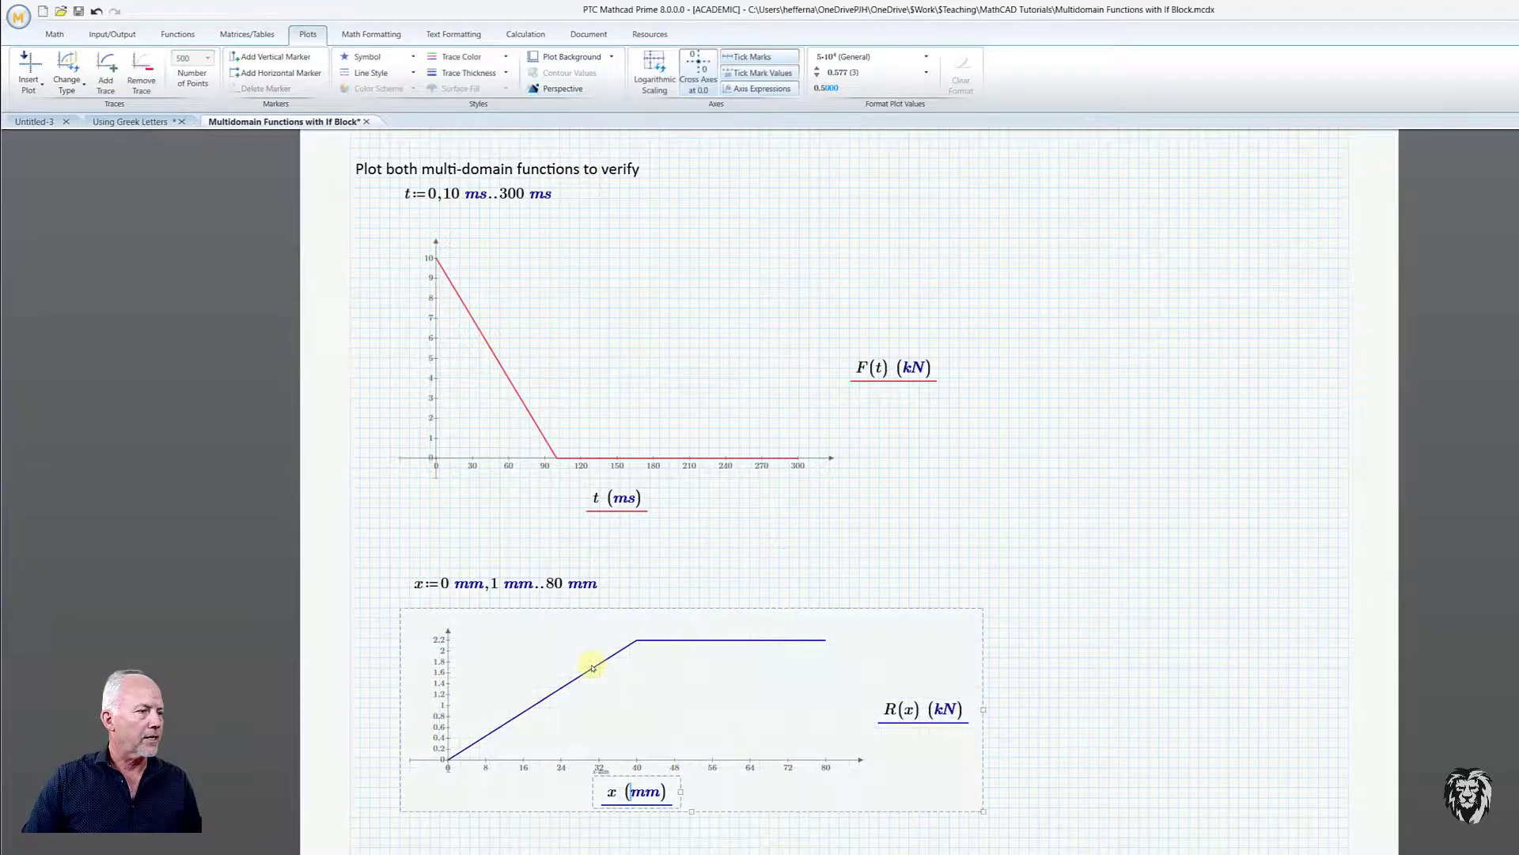
left_click(466, 57)
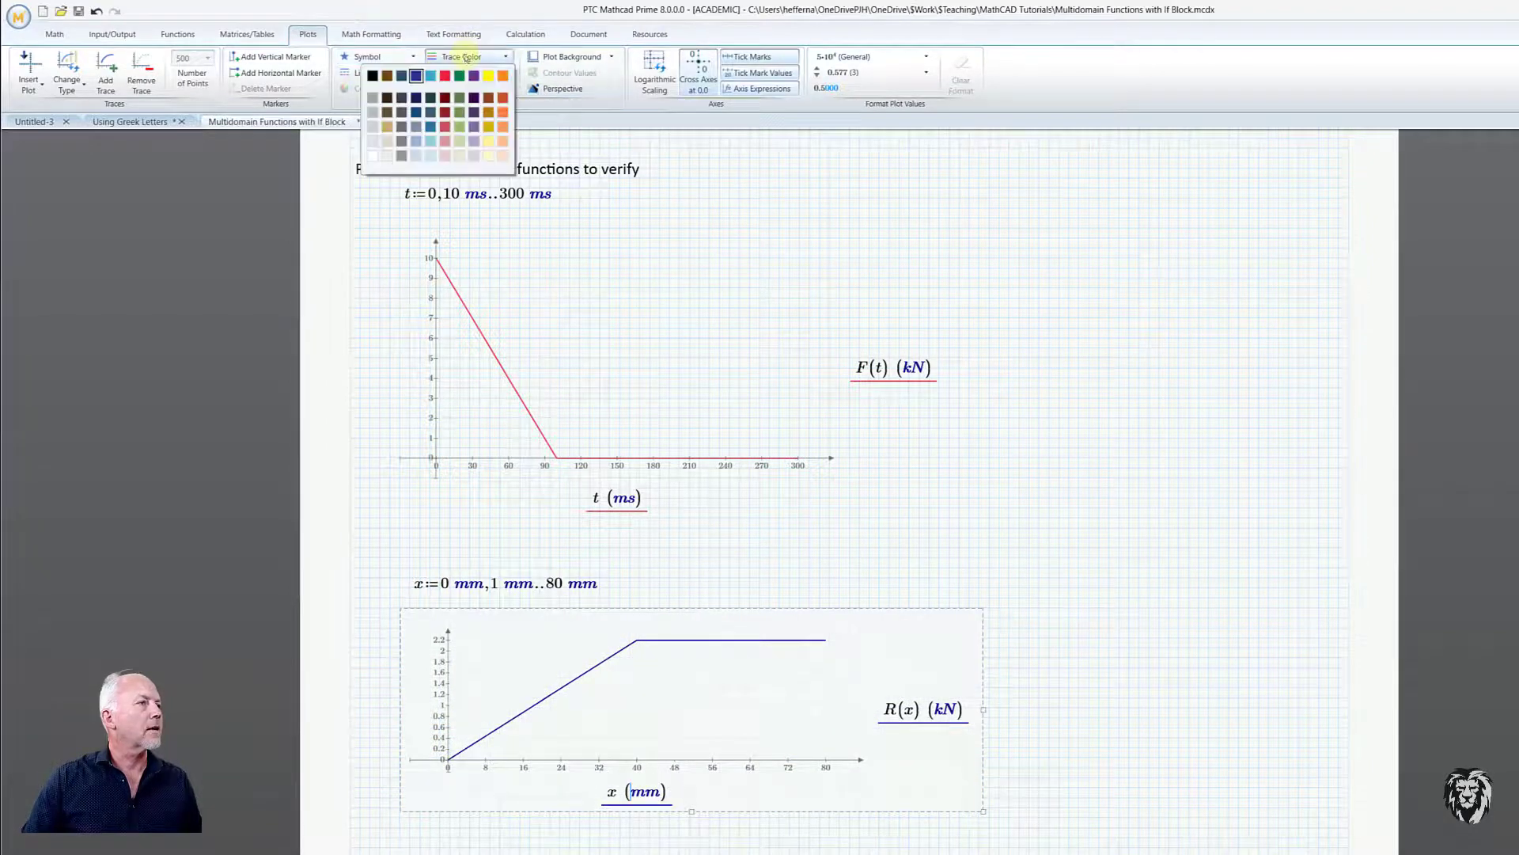
left_click(503, 113)
left_click(879, 548)
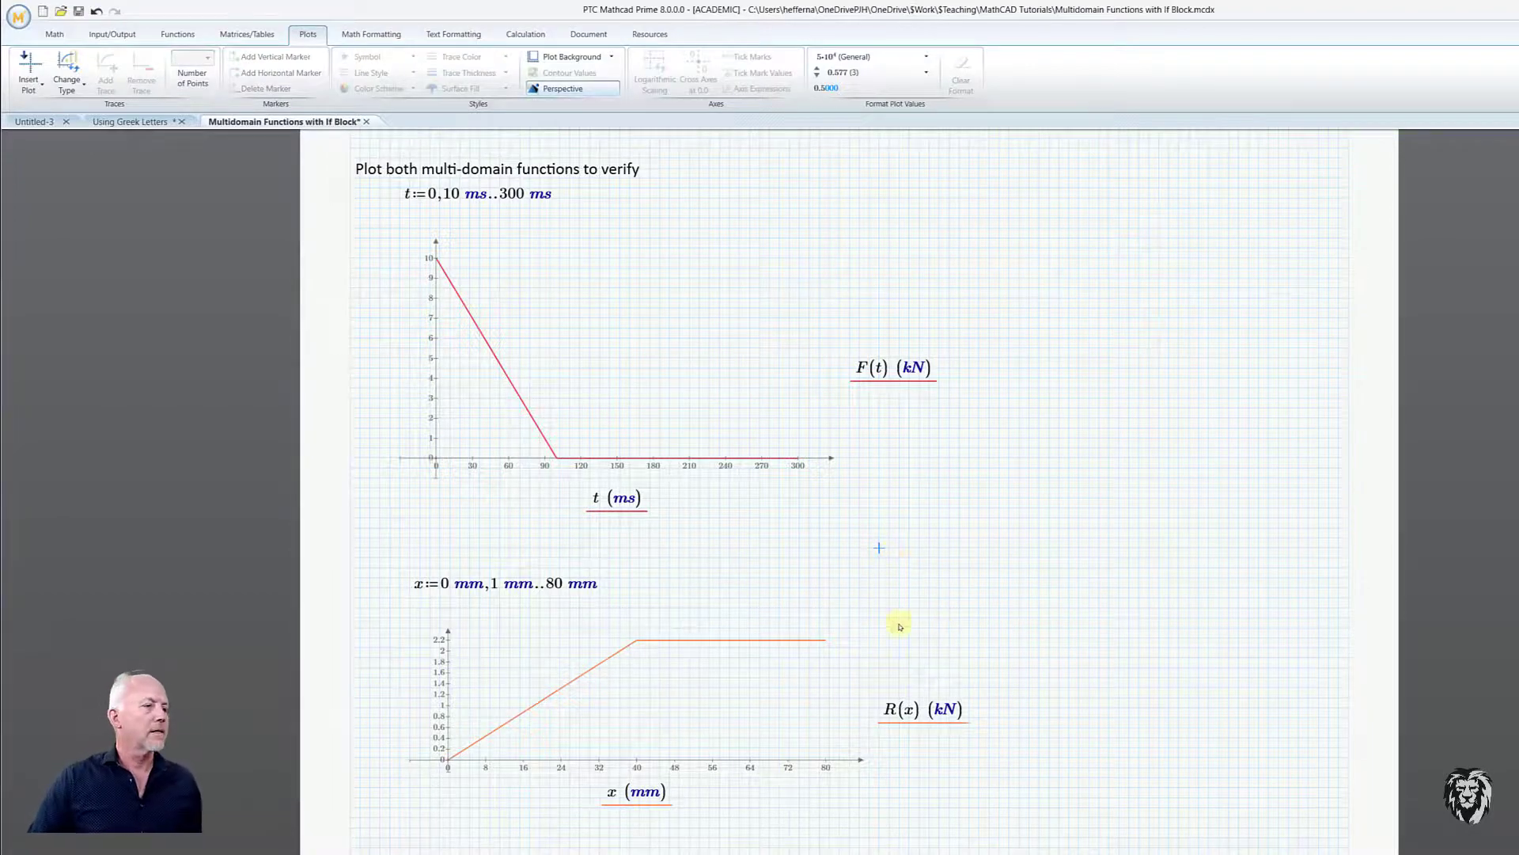
scroll(895, 621, "up", 5)
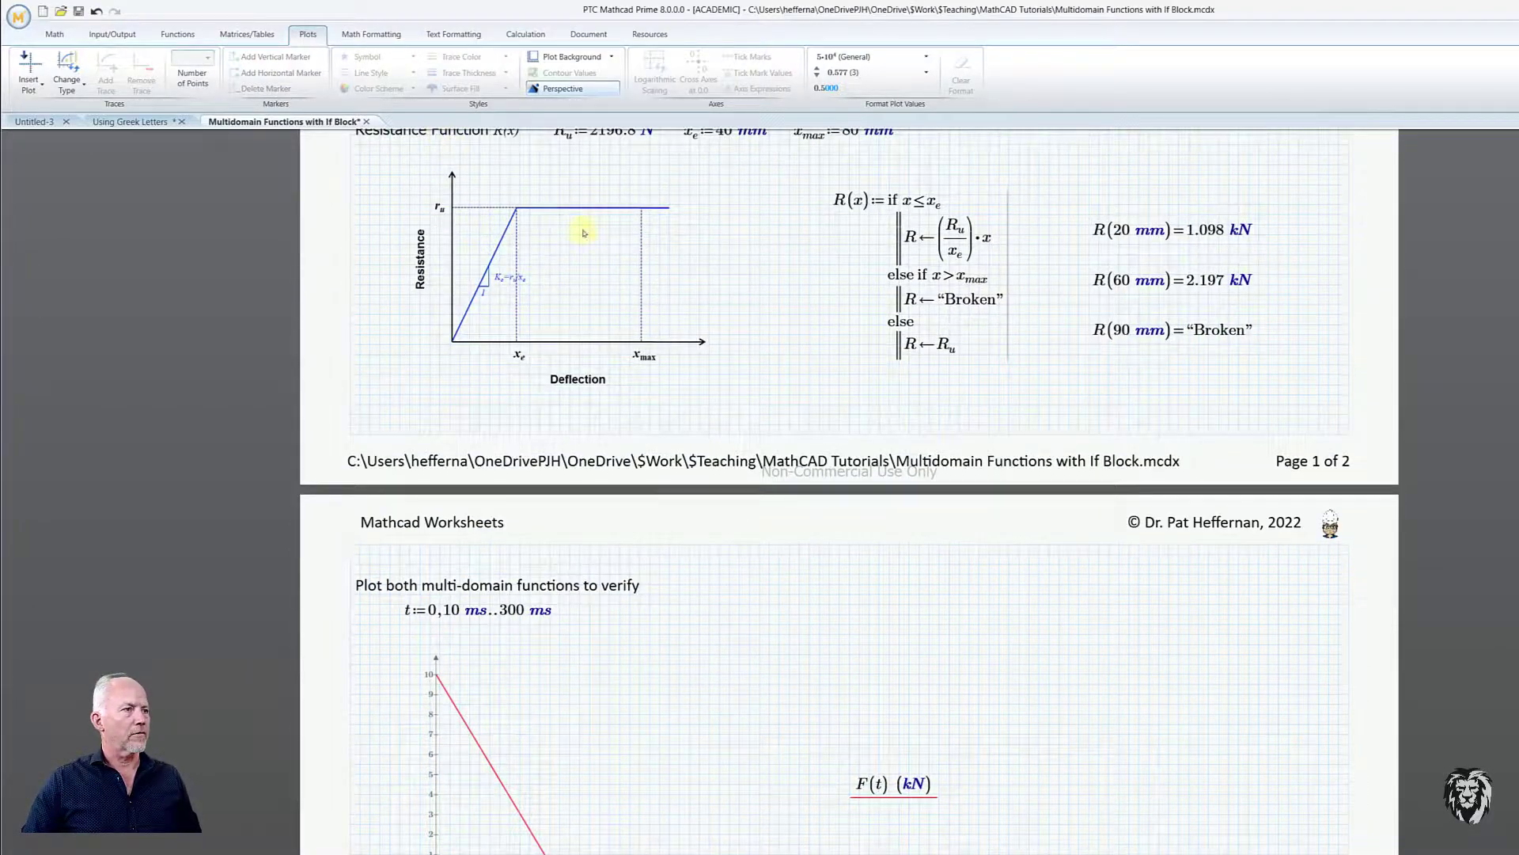
scroll(736, 506, "down", 5)
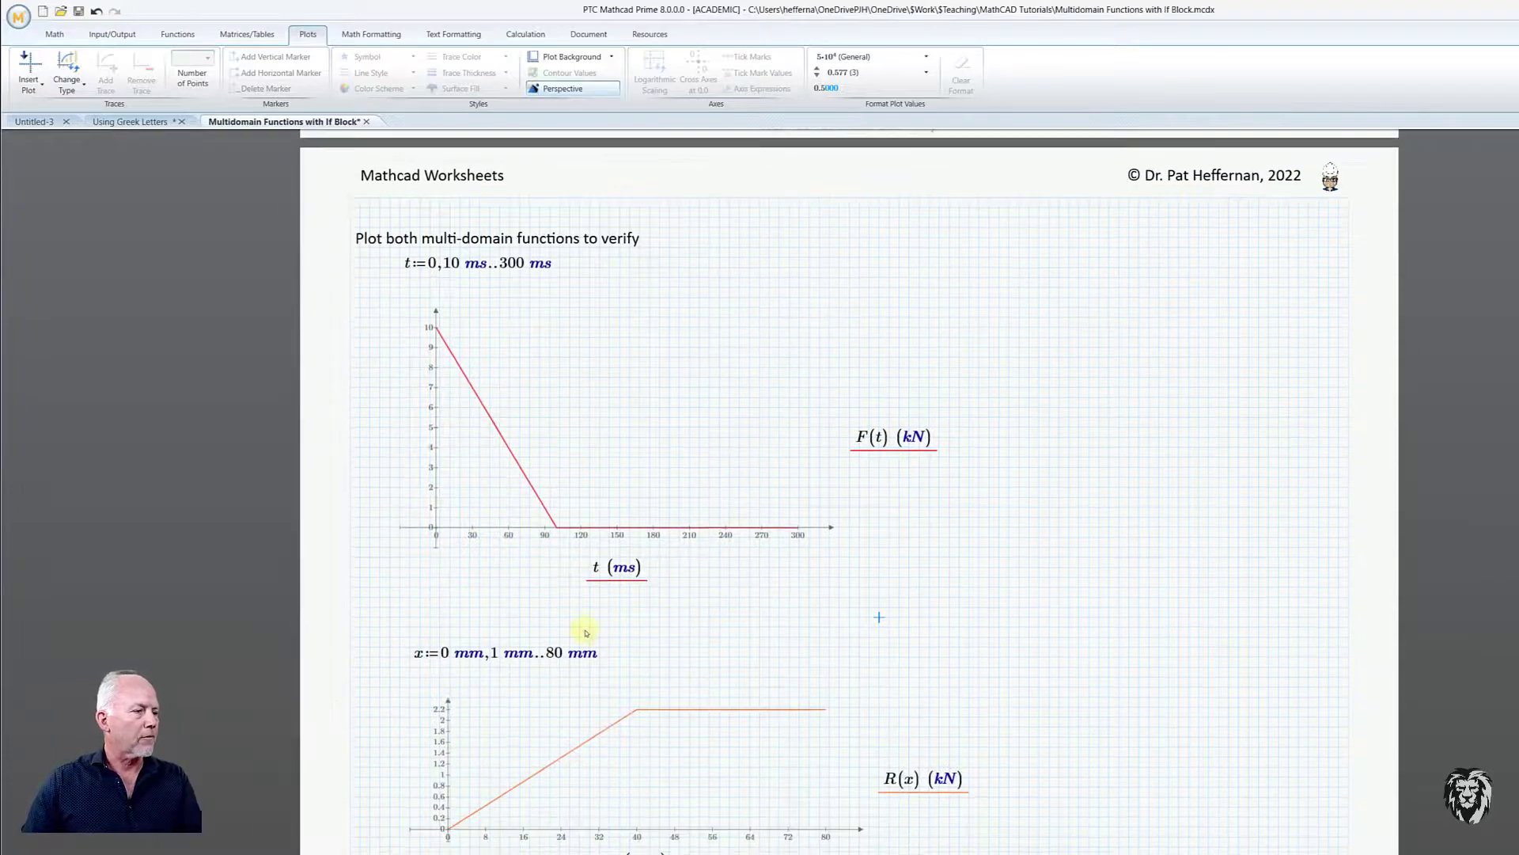
scroll(1116, 506, "up", 4)
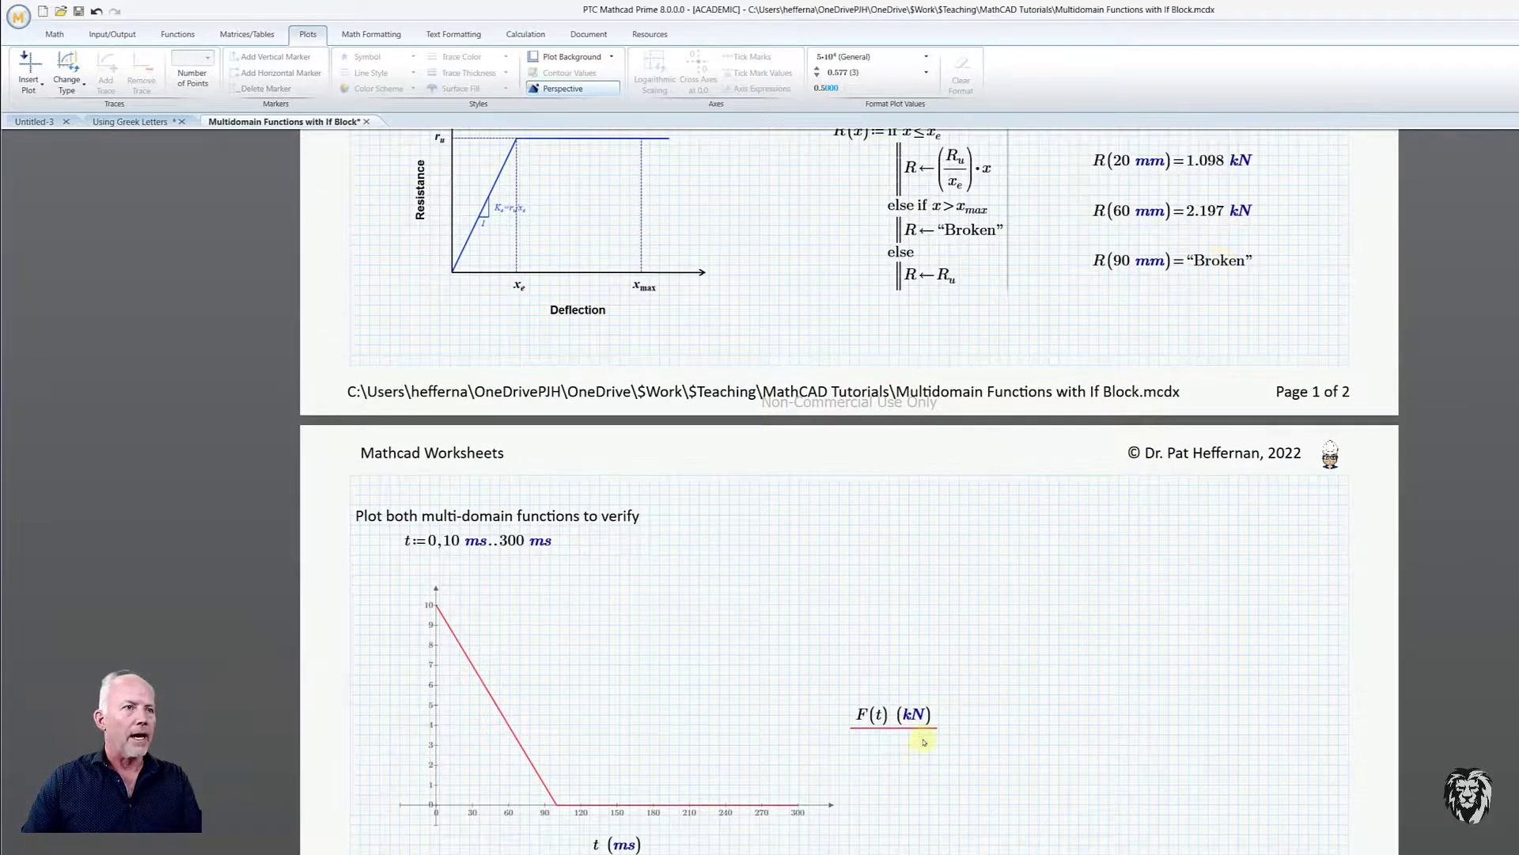
scroll(923, 742, "down", 5)
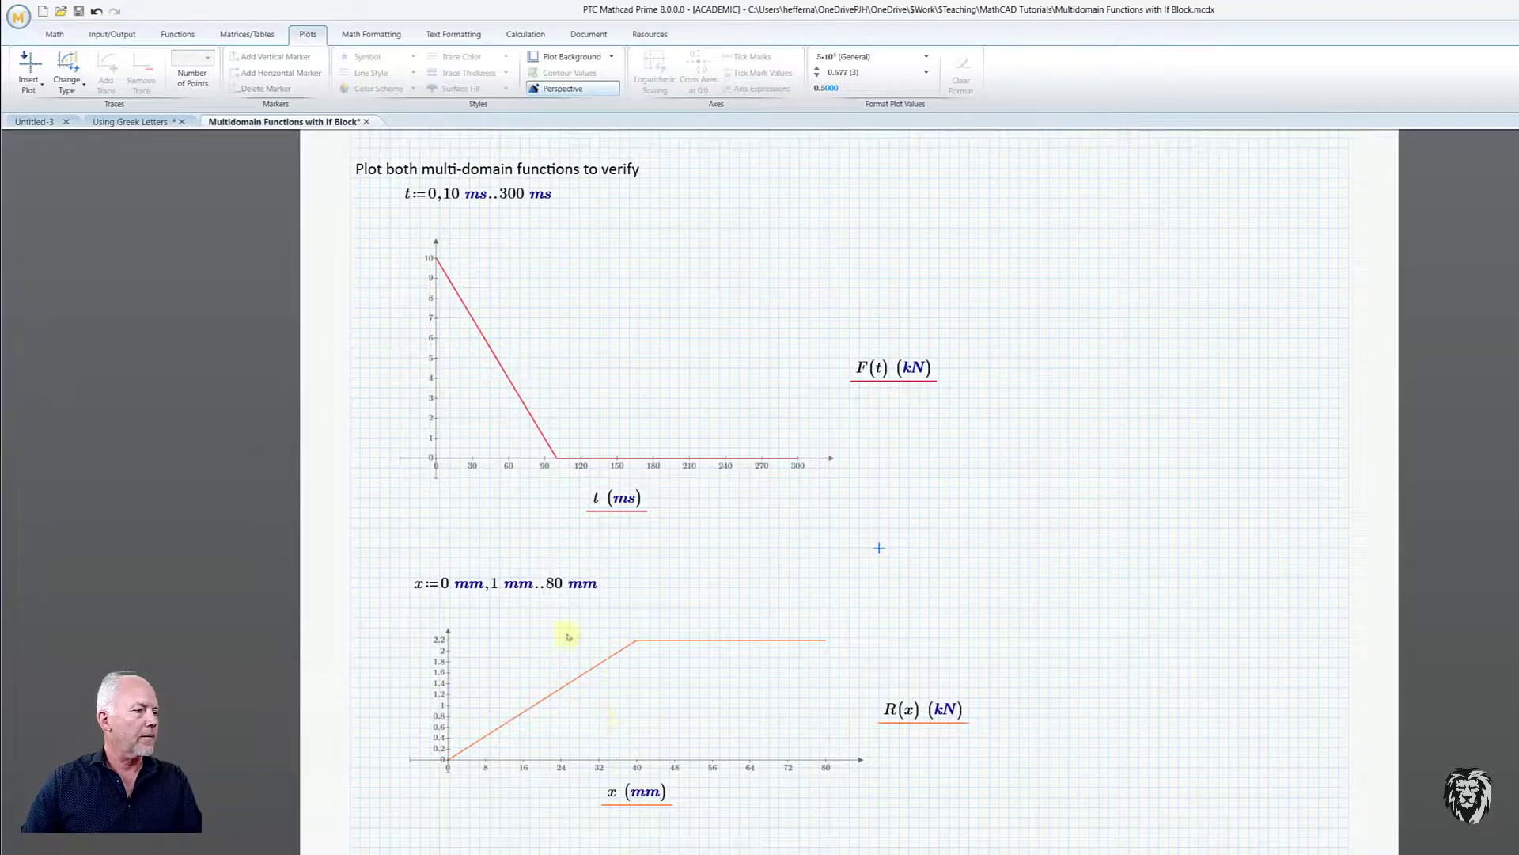
left_click(555, 587)
key("BackSpace")
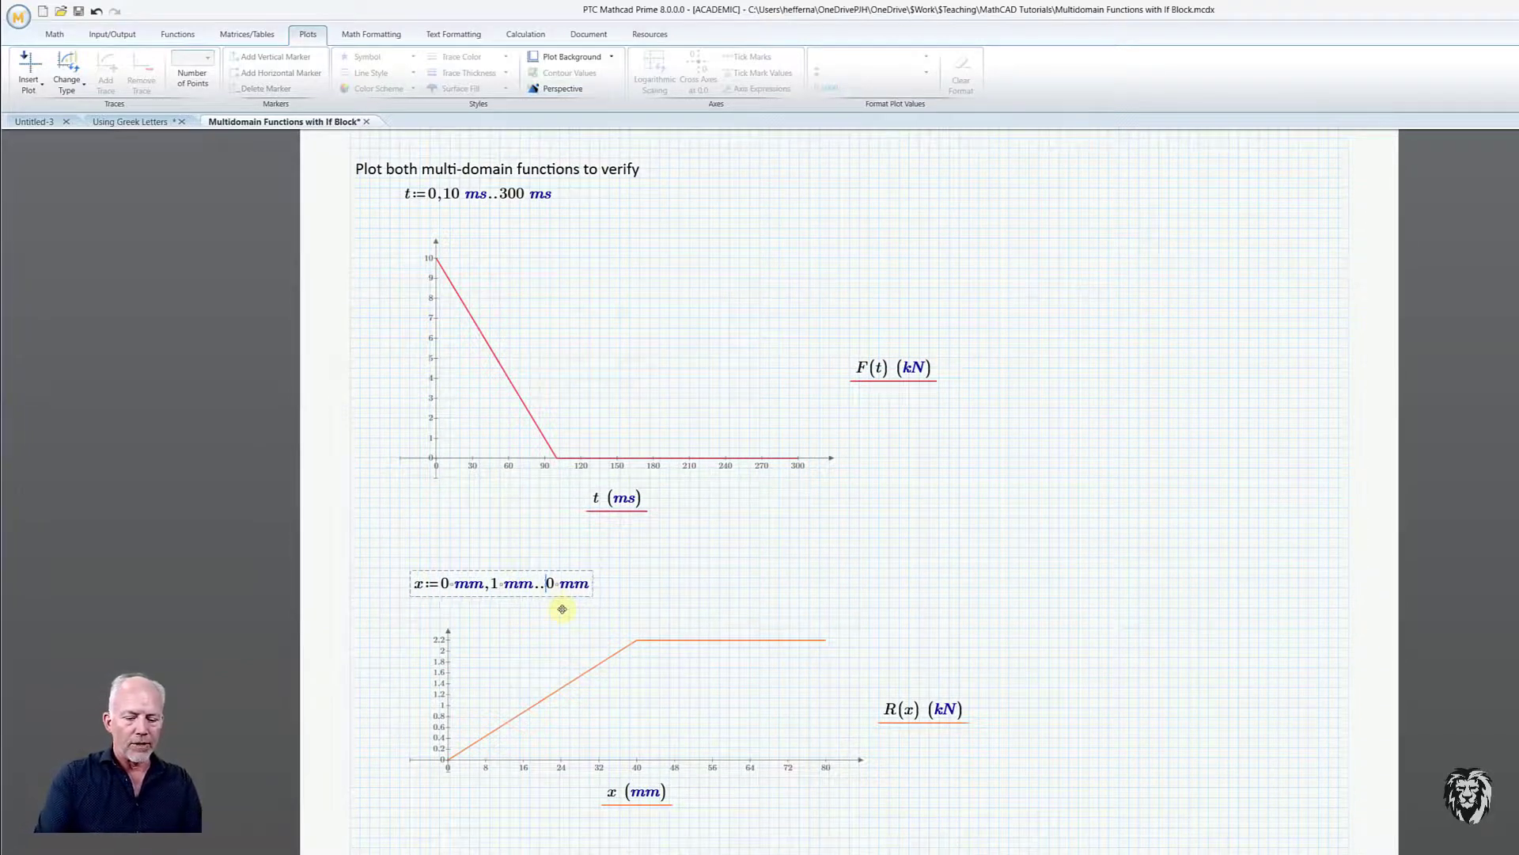
type("9")
left_click(740, 580)
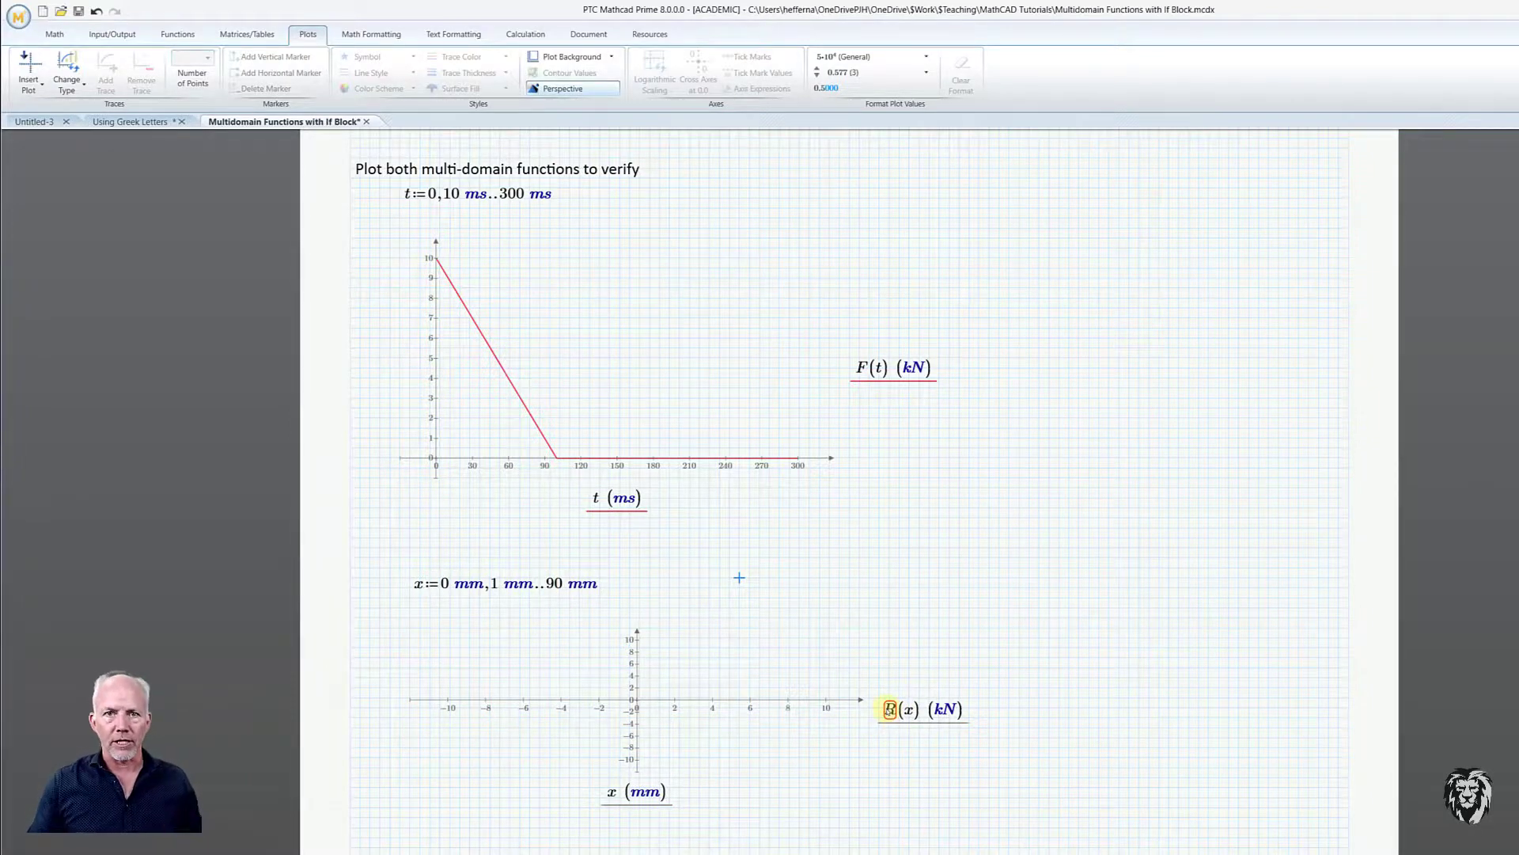
left_click(554, 587)
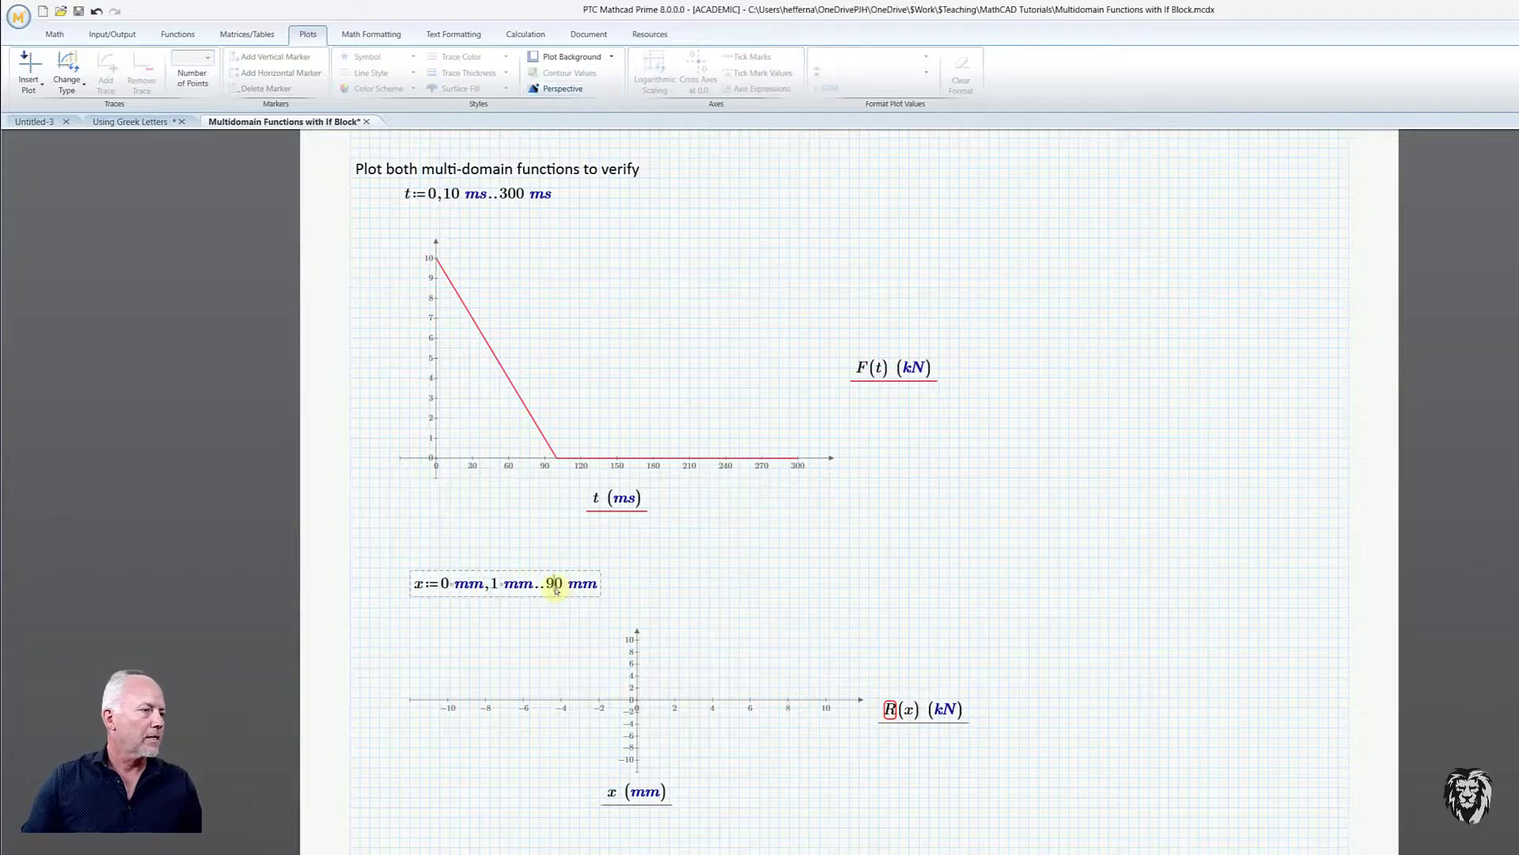